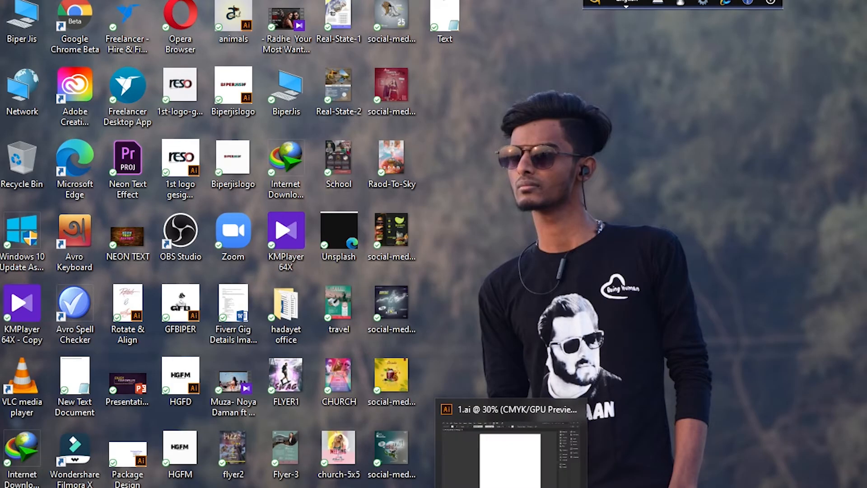
Switch to the open 1.ai document in Illustrator and set up the Rectangle tool with no stroke
{"action": "left_click", "coordinate": [516, 487]}
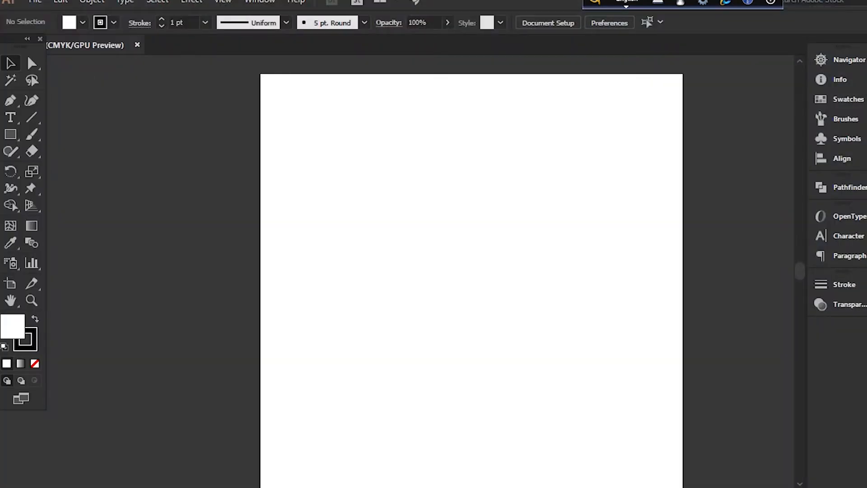
{"action": "left_click_drag", "start_coordinate": [537, 487], "coordinate": [513, 487]}
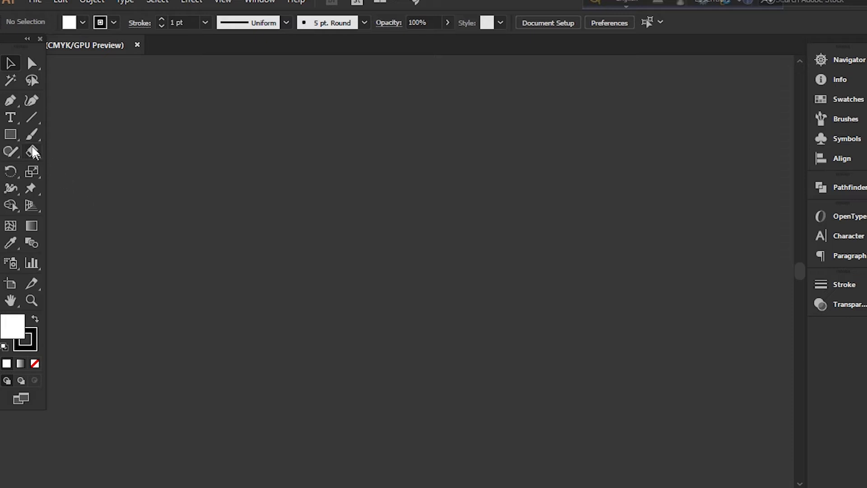
{"action": "left_click", "coordinate": [14, 132]}
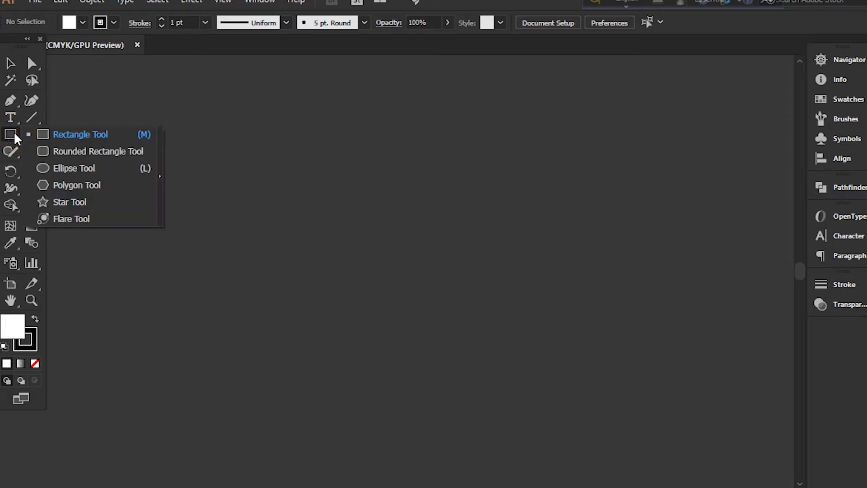
{"action": "left_click", "coordinate": [112, 22]}
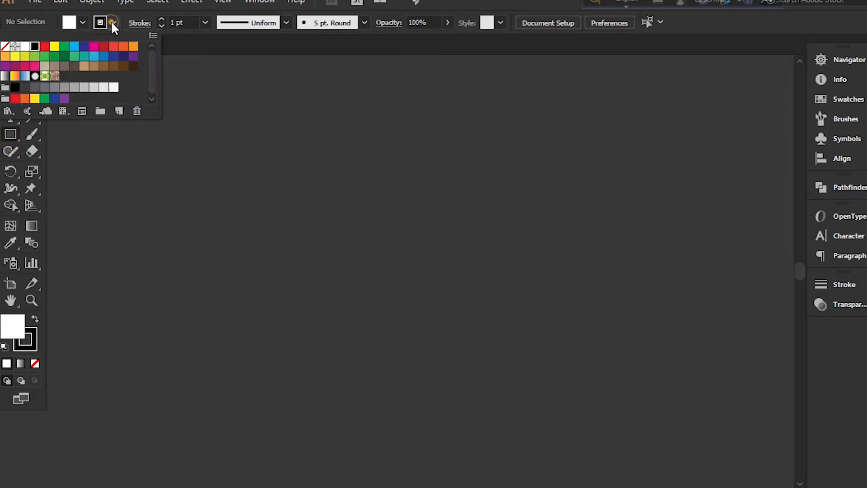
{"action": "left_click", "coordinate": [5, 47]}
{"action": "left_click", "coordinate": [82, 19]}
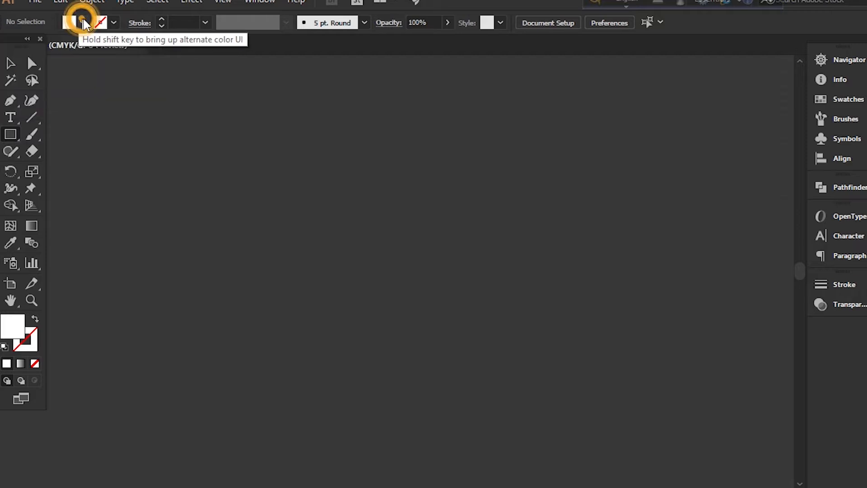
Create a white 10 by 10 in square on the empty canvas beside the artboard
{"action": "left_click", "coordinate": [300, 221]}
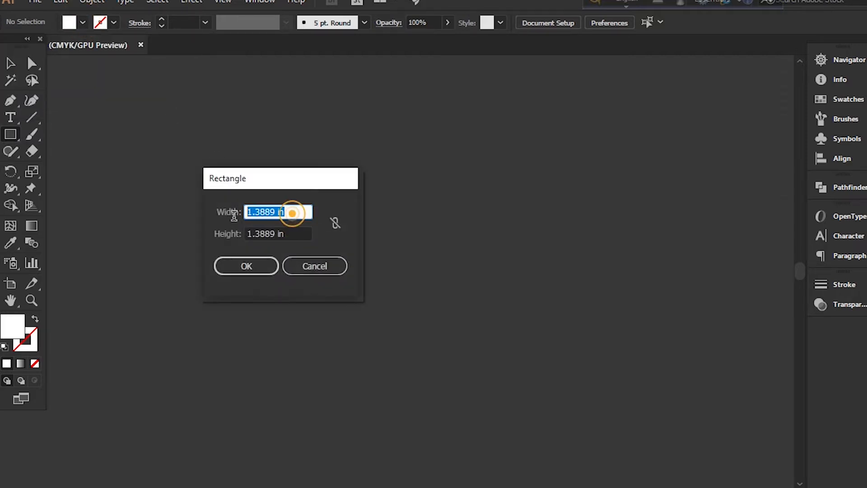
{"action": "type", "text": "10"}
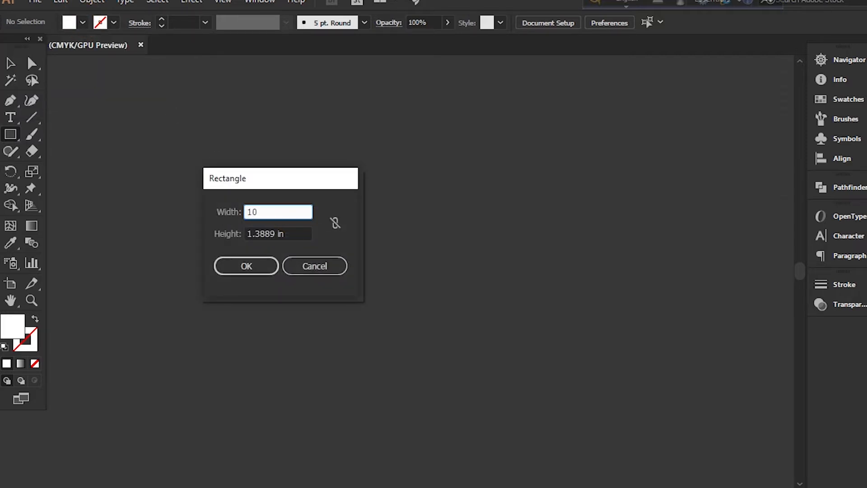
{"action": "left_click", "coordinate": [293, 233]}
{"action": "type", "text": "10"}
{"action": "key", "text": "Return"}
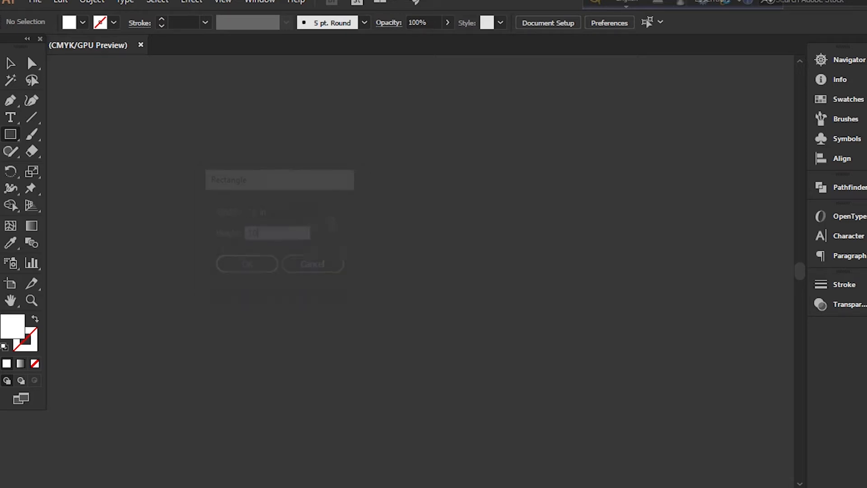
{"action": "left_click", "coordinate": [6, 68]}
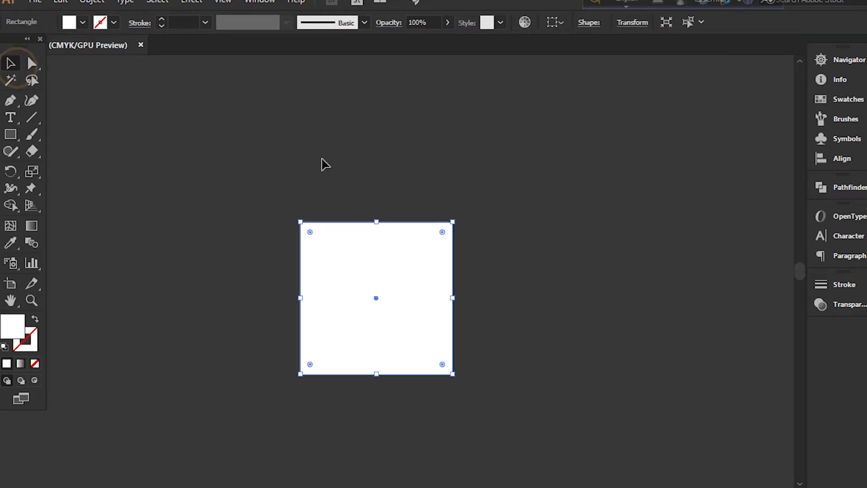
{"action": "left_click", "coordinate": [322, 160]}
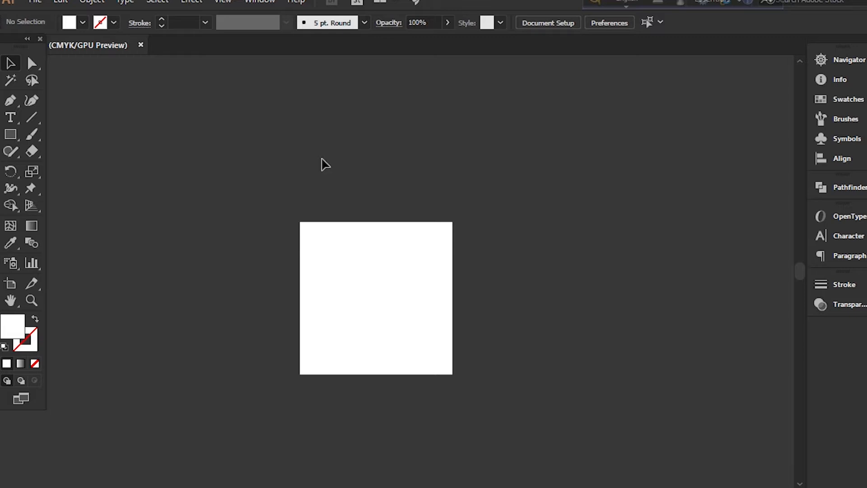
Duplicate the square edge to edge horizontally and repeat the copy to form a row of four squares
{"action": "left_click_drag", "start_coordinate": [374, 285], "coordinate": [449, 259]}
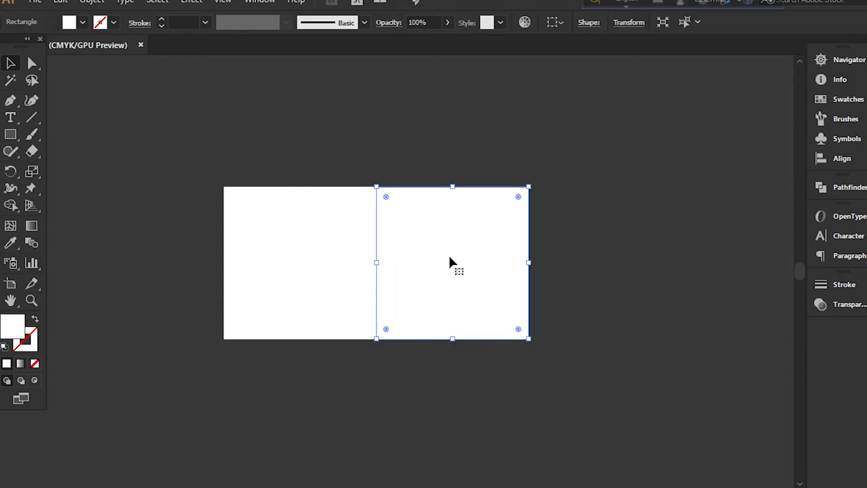
{"action": "key", "text": "ctrl+d"}
{"action": "key", "text": "ctrl+d"}
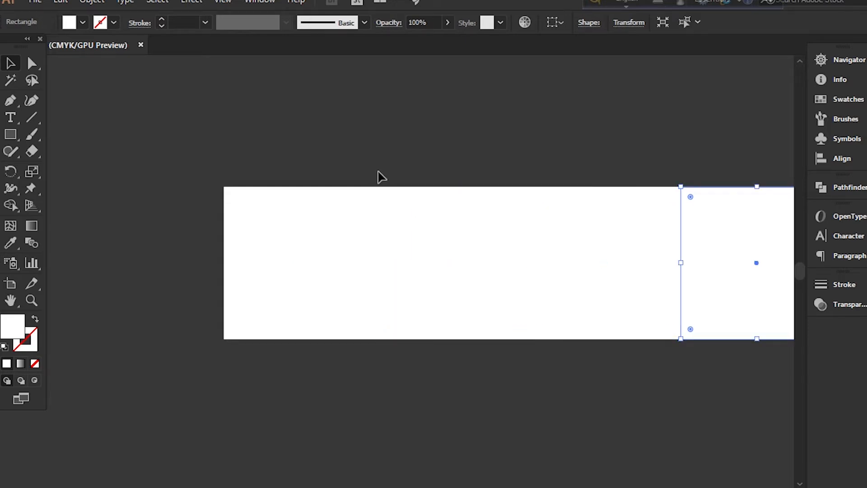
{"action": "left_click", "coordinate": [378, 173]}
{"action": "key", "text": "ctrl+minus"}
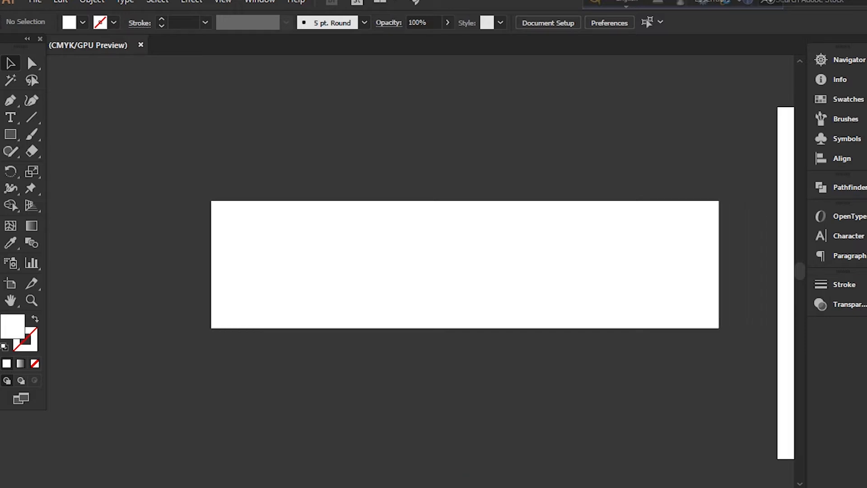
Fill the second square with light gray and apply the same fill to the fourth square using the Eyedropper
{"action": "left_click", "coordinate": [352, 286]}
{"action": "left_click", "coordinate": [83, 22]}
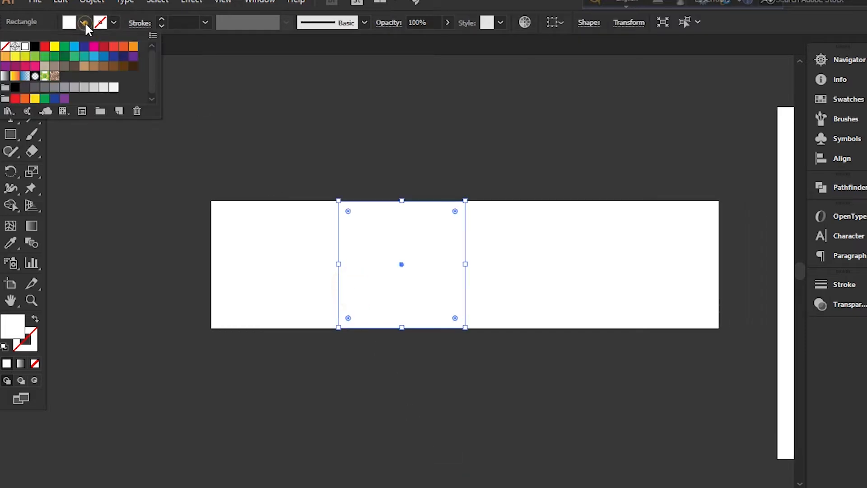
{"action": "left_click", "coordinate": [104, 86]}
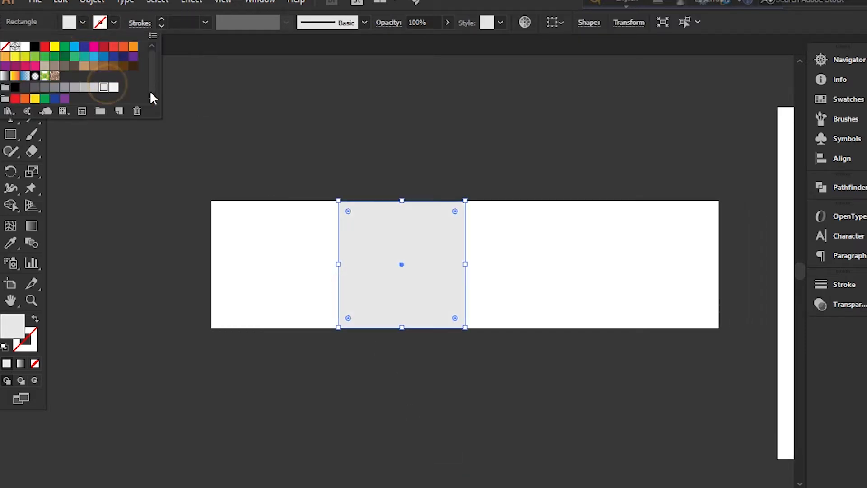
{"action": "left_click", "coordinate": [642, 253]}
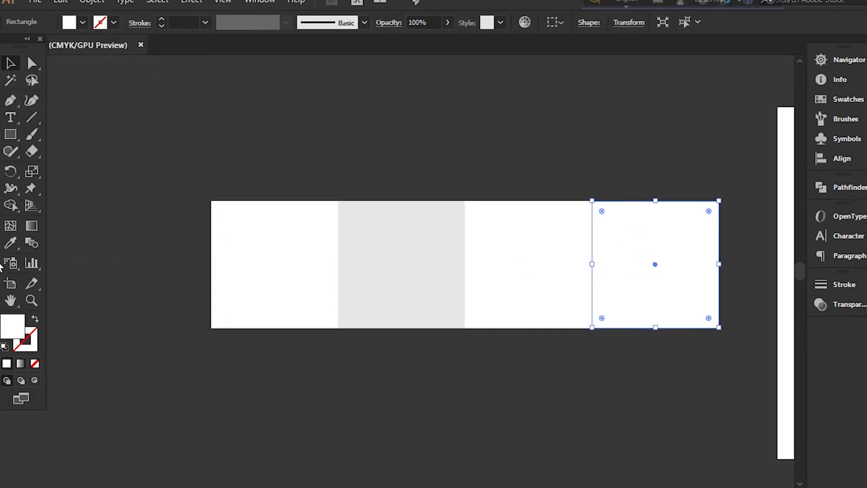
{"action": "left_click", "coordinate": [10, 242]}
{"action": "left_click", "coordinate": [412, 231]}
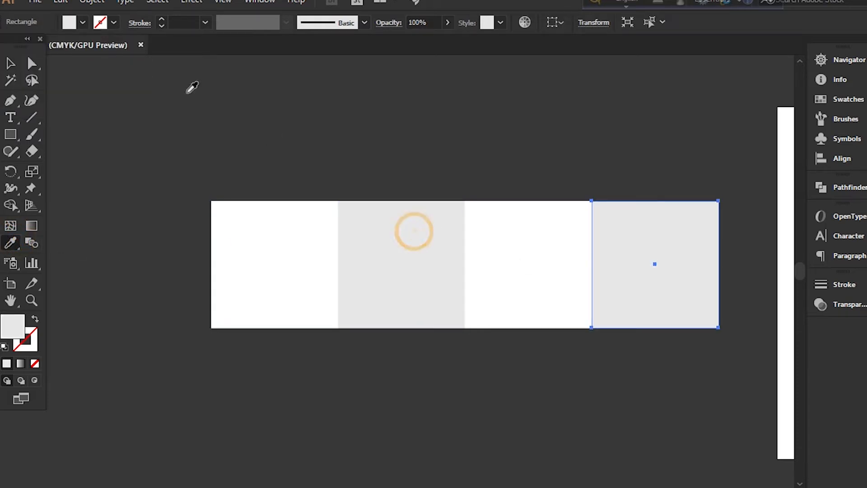
{"action": "left_click", "coordinate": [11, 62]}
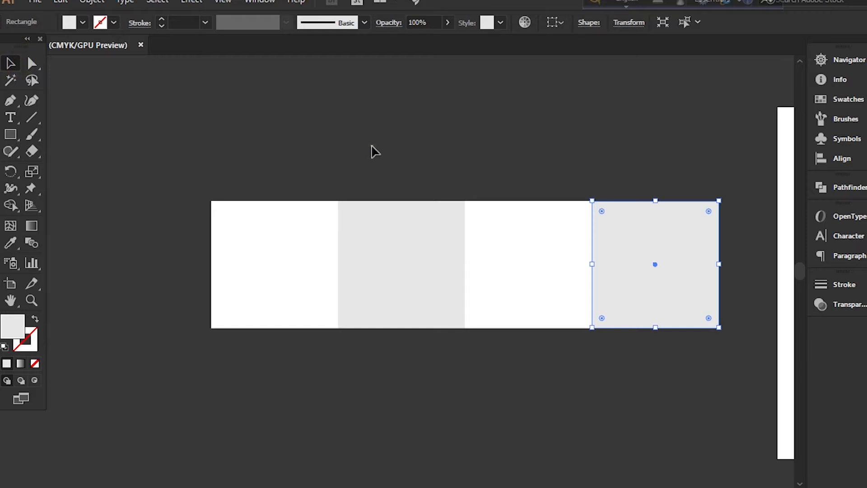
{"action": "left_click", "coordinate": [372, 151]}
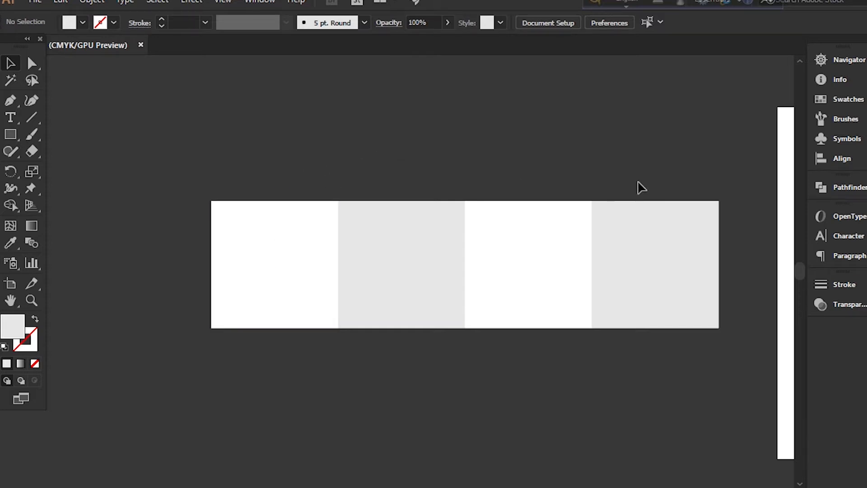
Copy the first square directly above itself and set the copy's height to 5 in, keeping its bottom edge fixed
{"action": "left_click", "coordinate": [302, 251]}
{"action": "left_click_drag", "start_coordinate": [305, 256], "coordinate": [314, 130]}
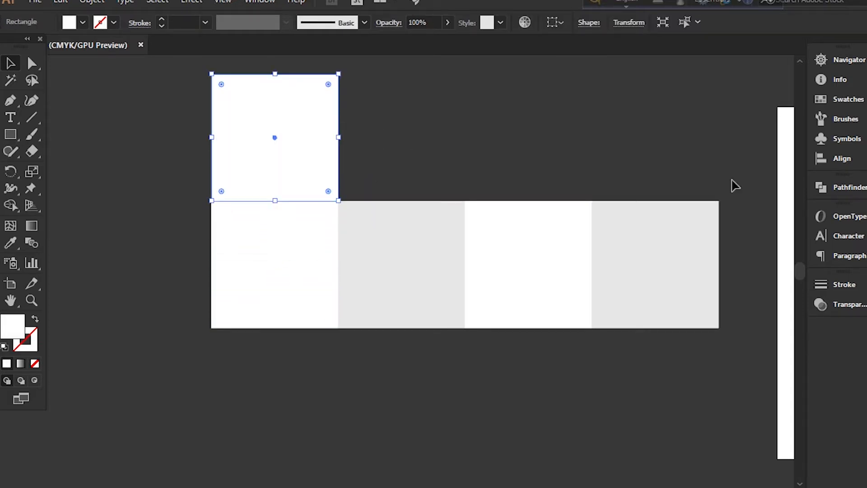
{"action": "left_click", "coordinate": [866, 198]}
{"action": "left_click", "coordinate": [728, 235]}
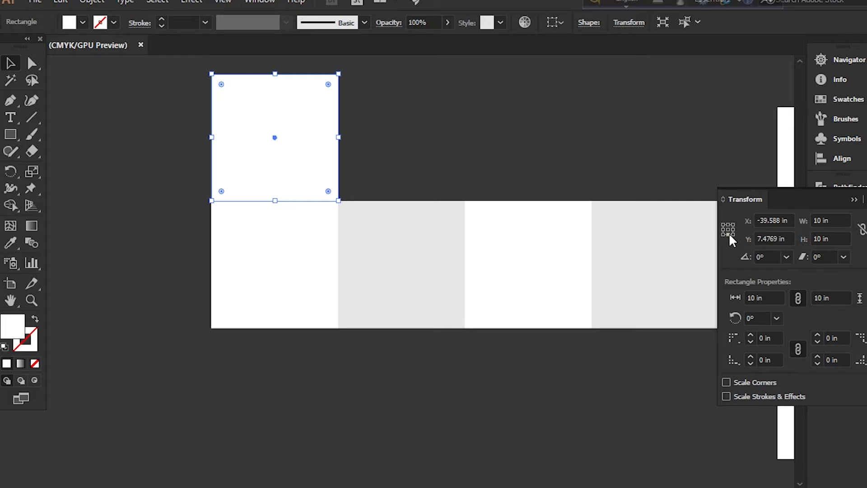
{"action": "left_click", "coordinate": [835, 238]}
{"action": "type", "text": "5"}
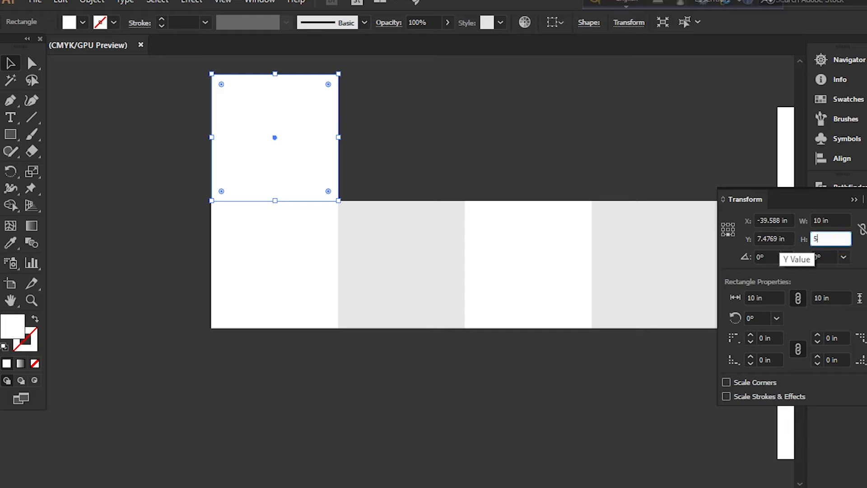
{"action": "key", "text": "Return"}
{"action": "left_click", "coordinate": [518, 163]}
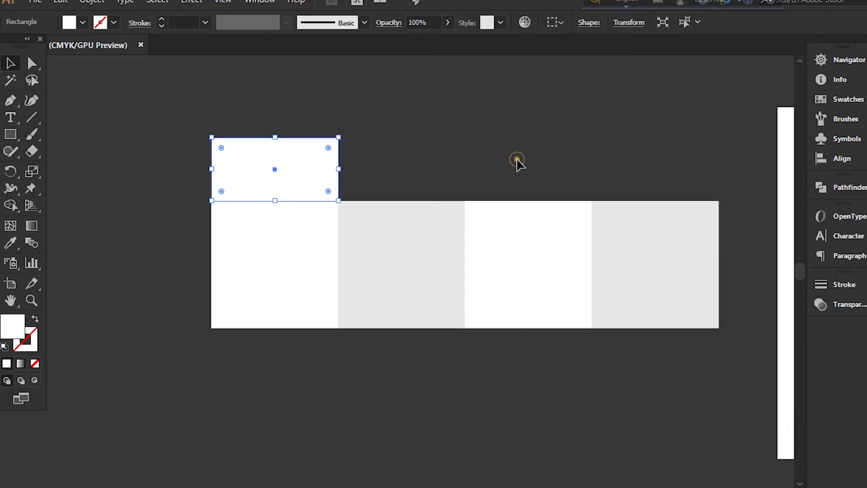
Duplicate the 5 in high rectangle three times horizontally so one sits above each square
{"action": "left_click", "coordinate": [317, 169]}
{"action": "left_click_drag", "start_coordinate": [317, 170], "coordinate": [445, 170]}
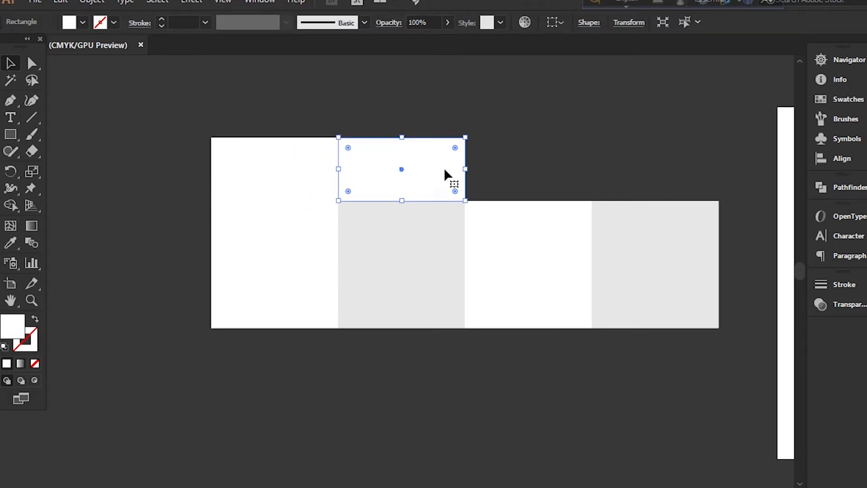
{"action": "key", "text": "ctrl+d"}
{"action": "key", "text": "ctrl+d"}
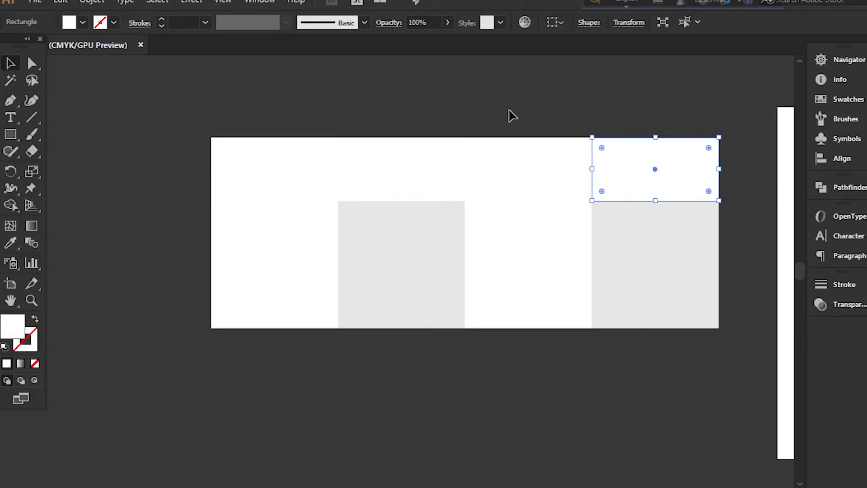
{"action": "left_click", "coordinate": [420, 168]}
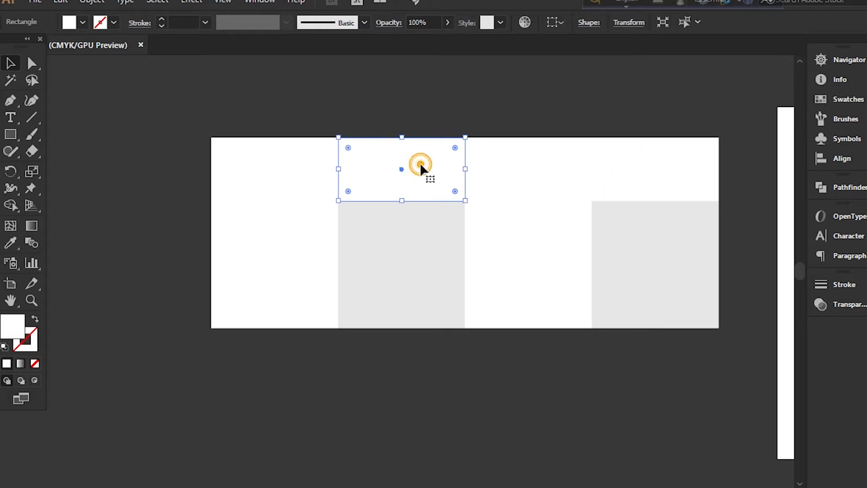
{"action": "left_click", "coordinate": [10, 243]}
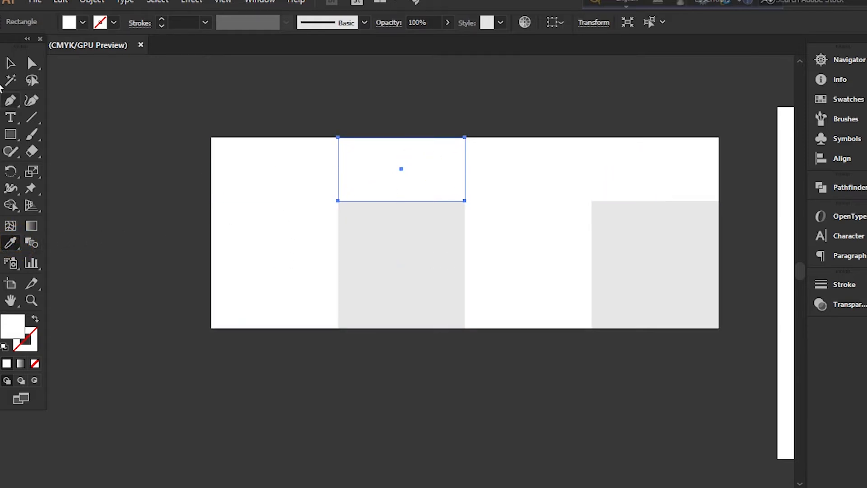
{"action": "left_click", "coordinate": [9, 64]}
Fill the first and third upper rectangles with the light gray sampled from the second square
{"action": "left_click", "coordinate": [300, 153]}
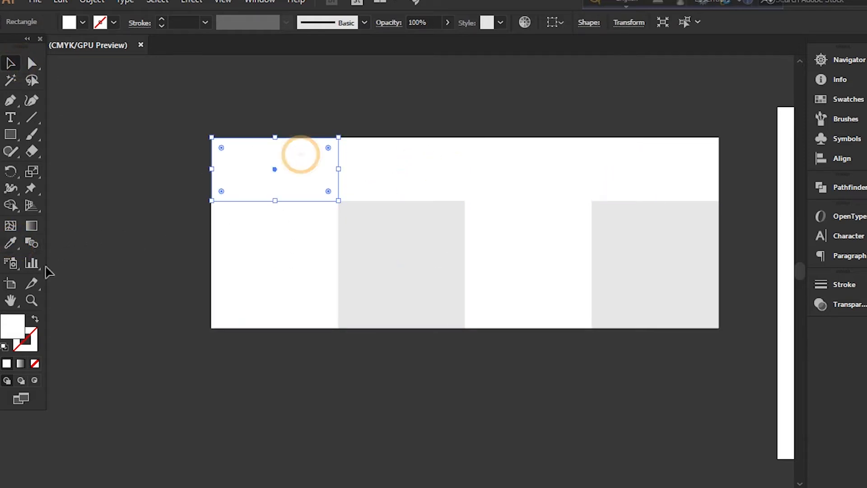
{"action": "left_click", "coordinate": [11, 243]}
{"action": "left_click", "coordinate": [410, 272]}
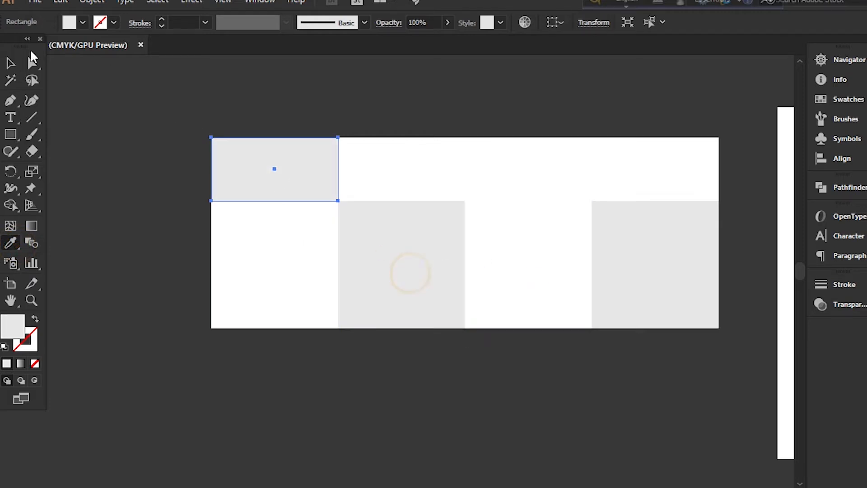
{"action": "left_click", "coordinate": [10, 62]}
{"action": "left_click", "coordinate": [547, 165]}
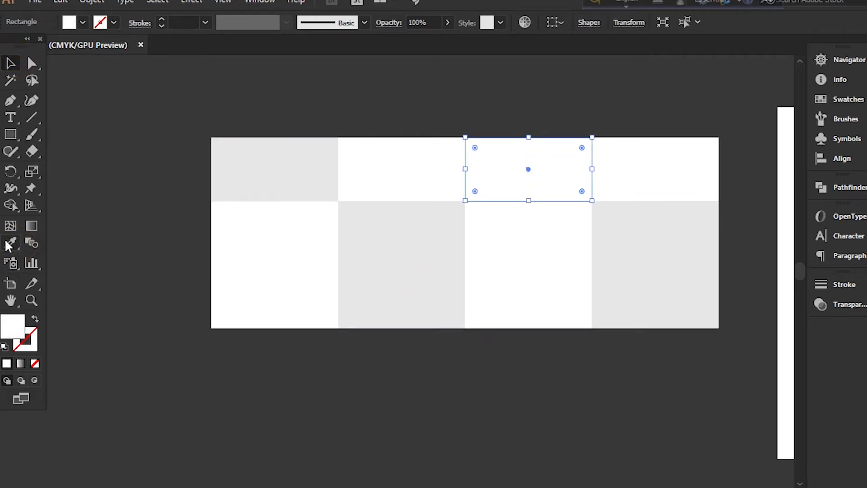
{"action": "left_click", "coordinate": [10, 242]}
{"action": "left_click", "coordinate": [389, 248]}
{"action": "left_click", "coordinate": [10, 63]}
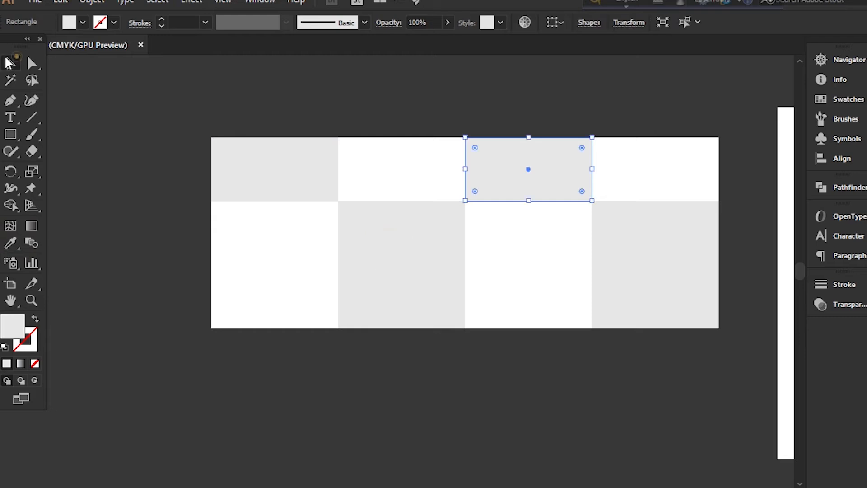
{"action": "left_click", "coordinate": [305, 87]}
Taper the white flap above the second square by moving each of its top corner anchors about 0.25 in inward
{"action": "key", "text": "ctrl+plus"}
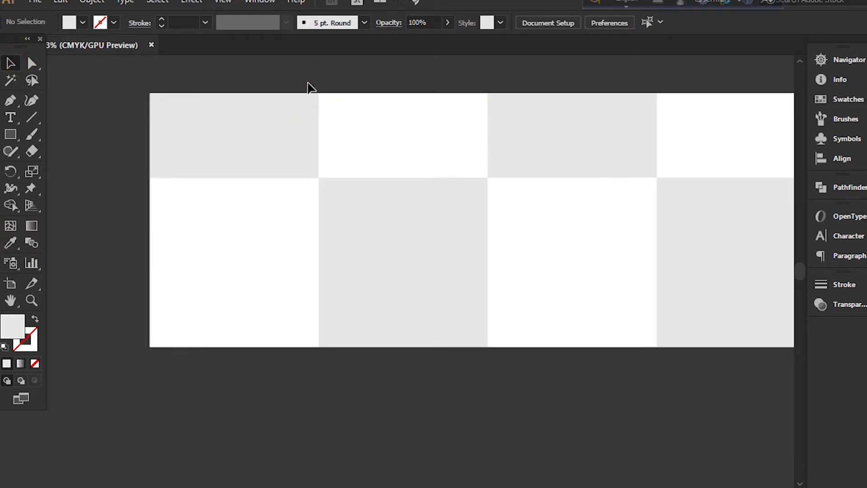
{"action": "left_click", "coordinate": [35, 65]}
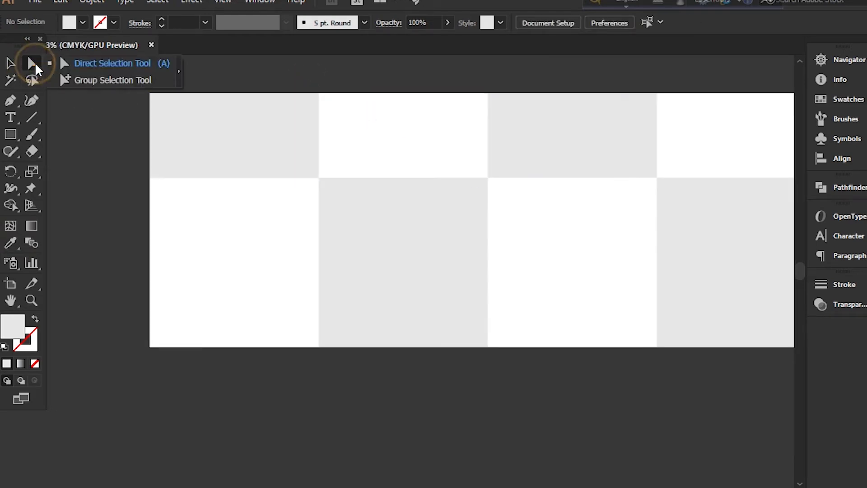
{"action": "left_click", "coordinate": [68, 63]}
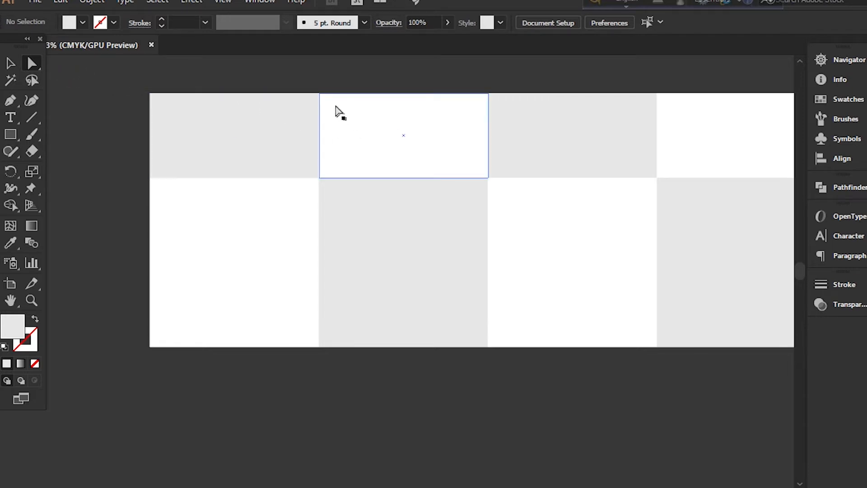
{"action": "left_click", "coordinate": [319, 93]}
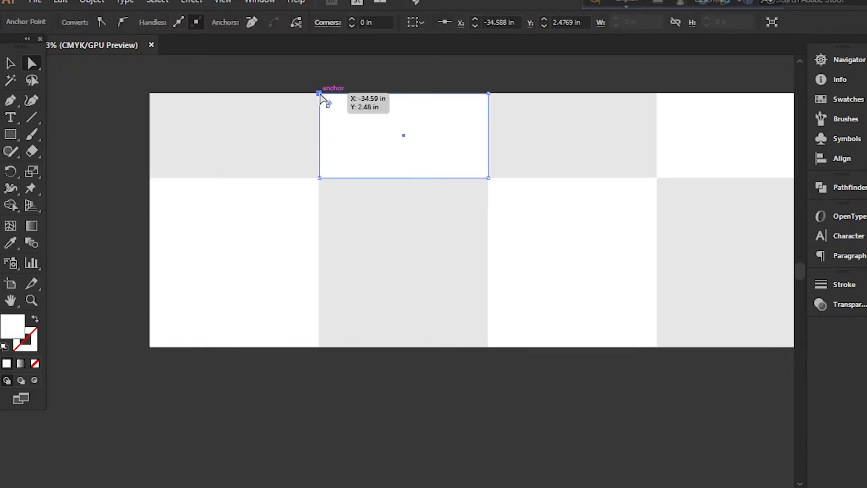
{"action": "left_click_drag", "start_coordinate": [320, 94], "coordinate": [322, 93]}
{"action": "left_click_drag", "start_coordinate": [488, 94], "coordinate": [485, 94]}
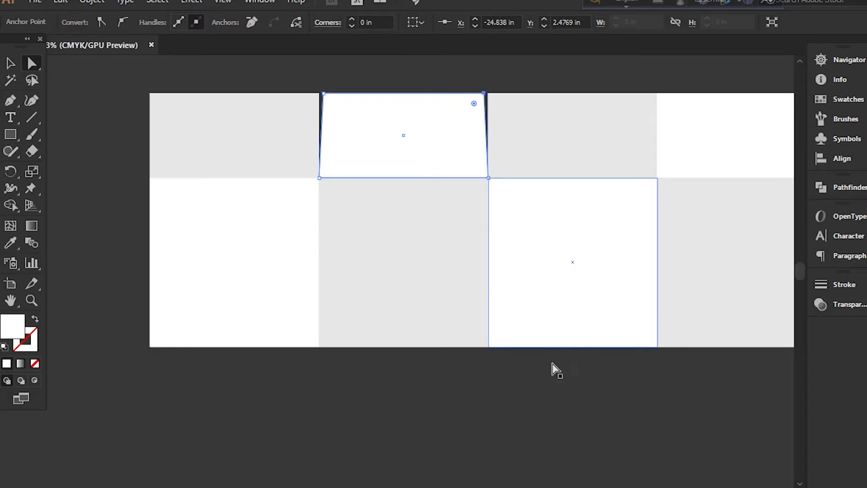
Taper the white flap above the fourth square by moving both top corner anchors about 0.25 in inward, and deselect it
{"action": "left_click_drag", "start_coordinate": [459, 487], "coordinate": [464, 487]}
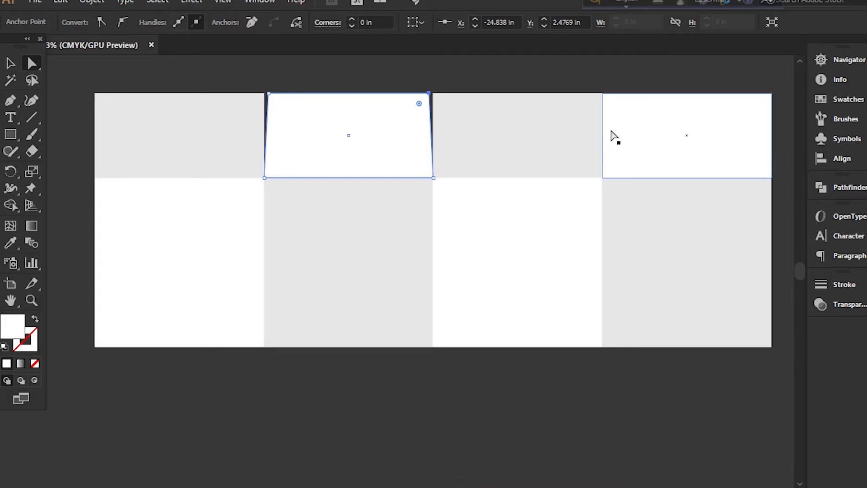
{"action": "left_click", "coordinate": [602, 93]}
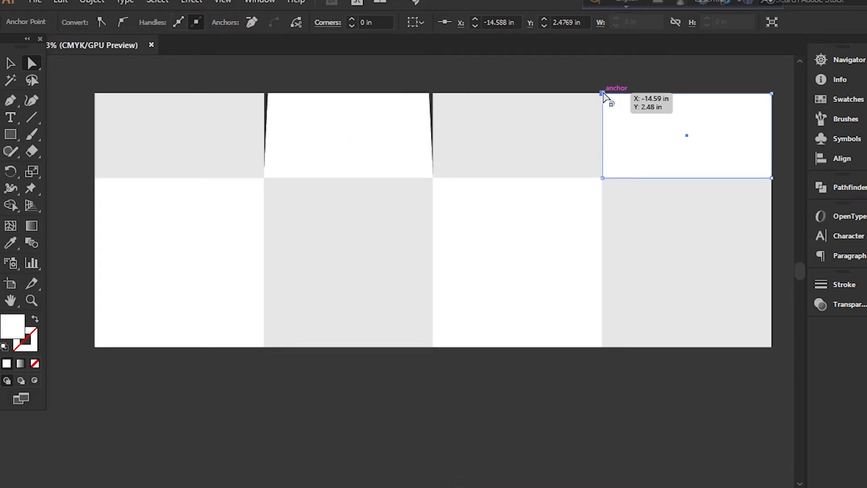
{"action": "left_click_drag", "start_coordinate": [605, 95], "coordinate": [607, 93]}
{"action": "left_click_drag", "start_coordinate": [777, 93], "coordinate": [772, 95]}
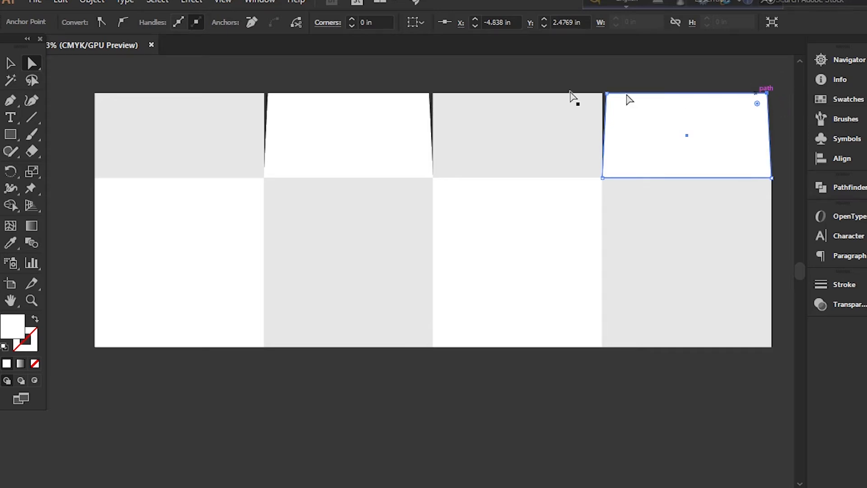
{"action": "left_click", "coordinate": [8, 61]}
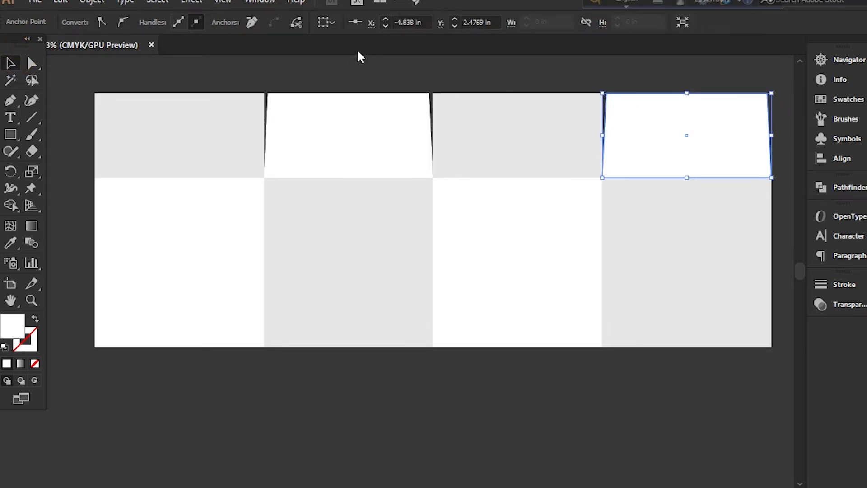
{"action": "left_click", "coordinate": [362, 64]}
Copy the light gray second square directly below itself, with its top edge touching the original's bottom edge
{"action": "scroll", "coordinate": [361, 64], "scroll_direction": "down", "scroll_amount": 1}
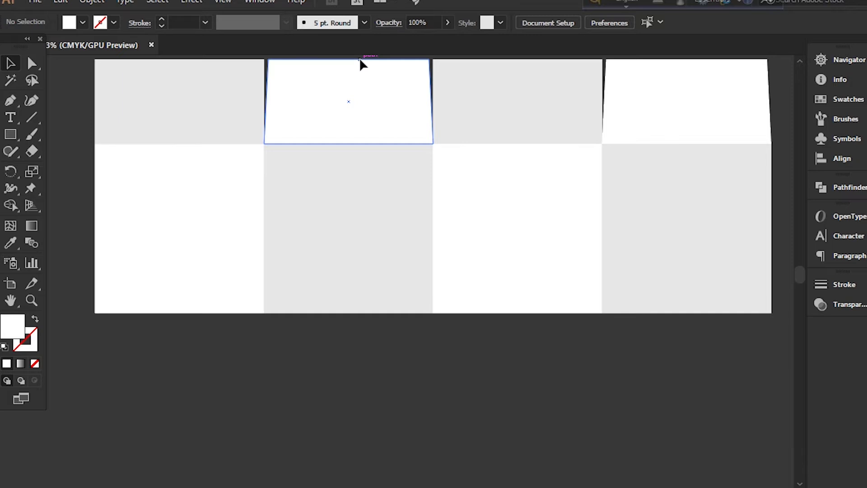
{"action": "scroll", "coordinate": [360, 59], "scroll_direction": "up", "scroll_amount": 1}
{"action": "scroll", "coordinate": [361, 65], "scroll_direction": "down", "scroll_amount": 1}
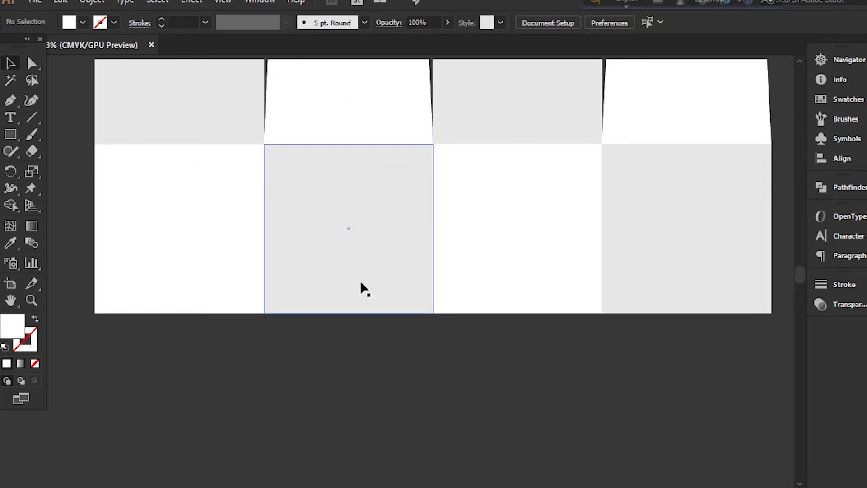
{"action": "scroll", "coordinate": [361, 282], "scroll_direction": "down", "scroll_amount": 1}
{"action": "left_click", "coordinate": [364, 232]}
{"action": "left_click_drag", "start_coordinate": [362, 233], "coordinate": [363, 401]}
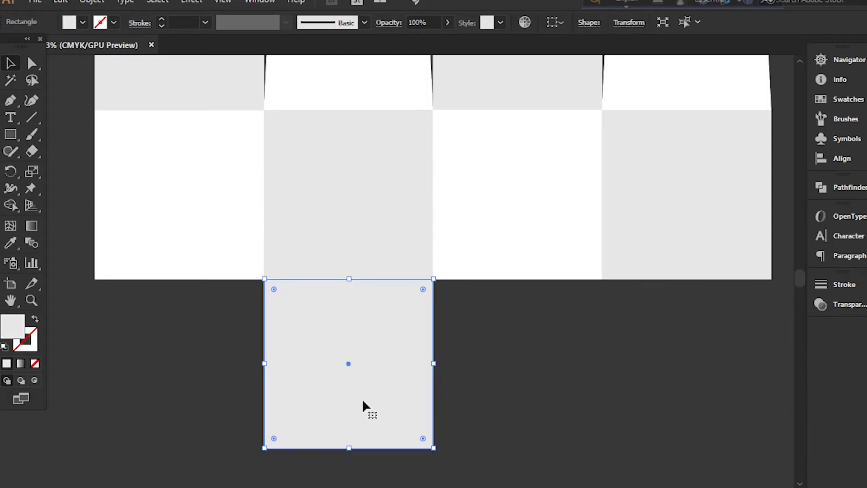
Try to set the copied square's height to 5 in with its bottom center as the reference point
{"action": "key", "text": "shift+F8"}
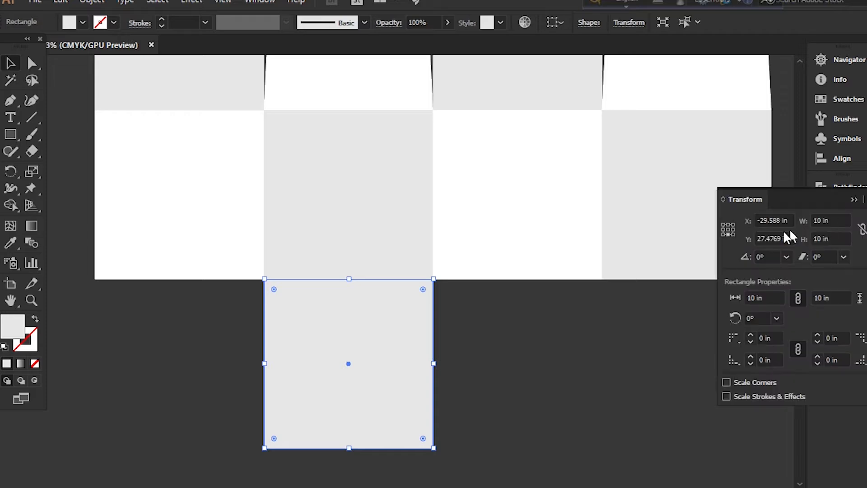
{"action": "left_click", "coordinate": [728, 227]}
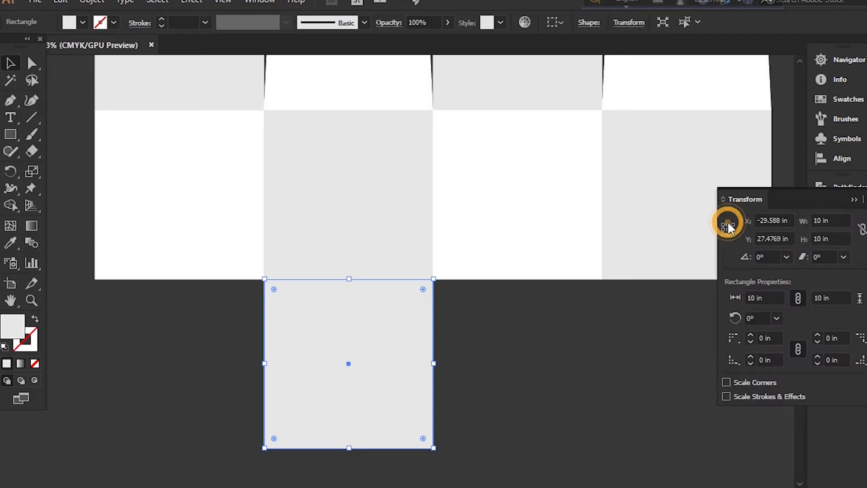
{"action": "left_click", "coordinate": [836, 236]}
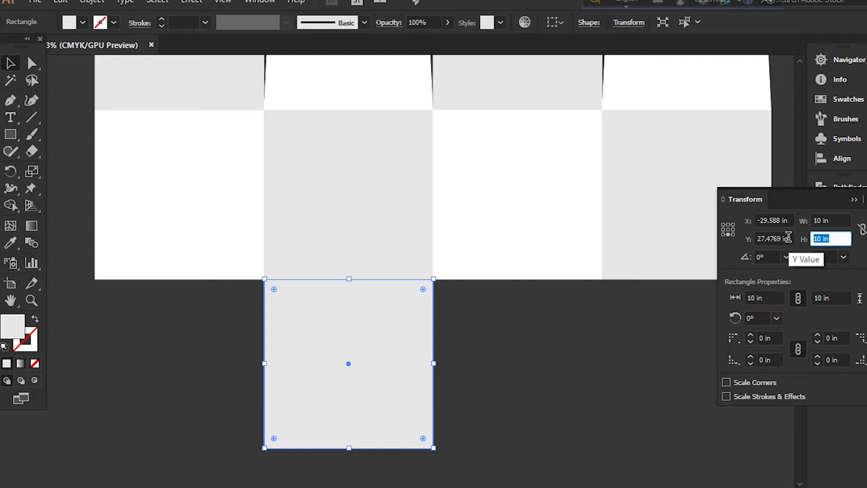
{"action": "type", "text": "5"}
{"action": "key", "text": "Return"}
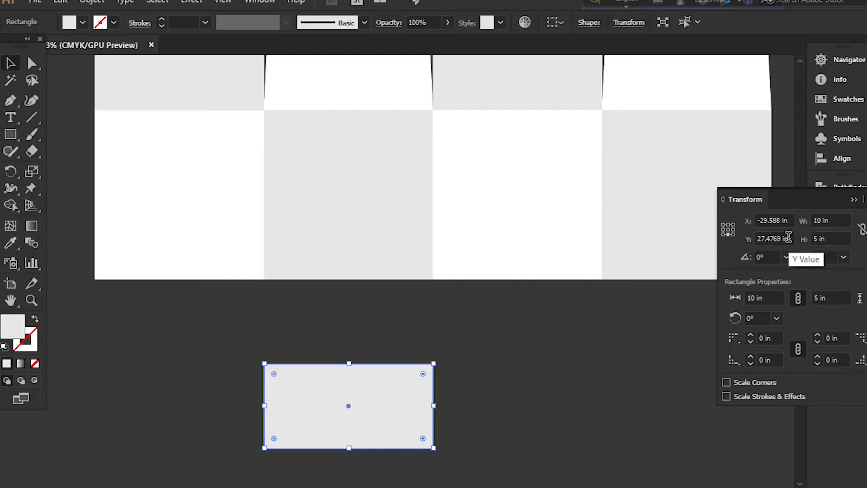
{"action": "key", "text": "ctrl+z"}
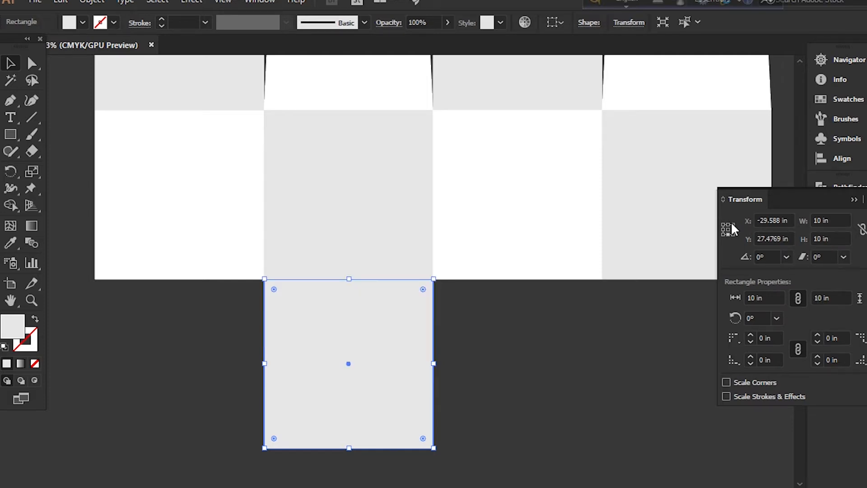
Set the copied square's height to 5 in with its top center as the reference point, and deselect it
{"action": "left_click", "coordinate": [728, 224]}
{"action": "left_click", "coordinate": [806, 239]}
{"action": "type", "text": "4"}
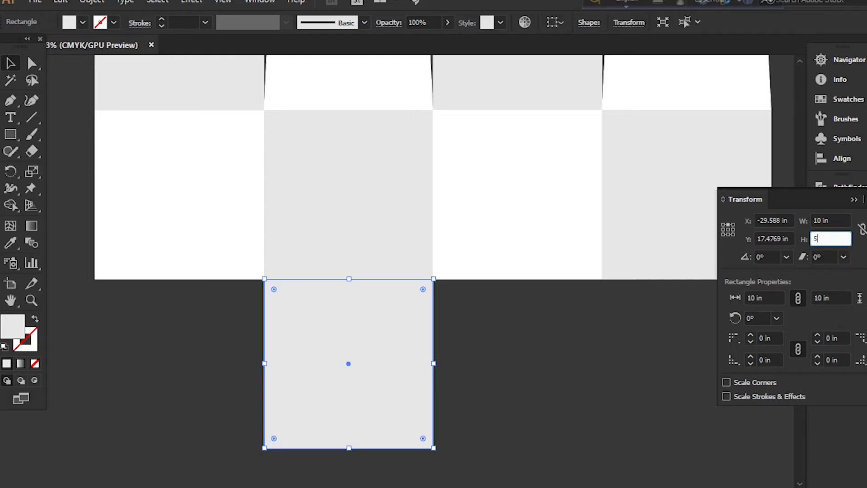
{"action": "key", "text": "Return"}
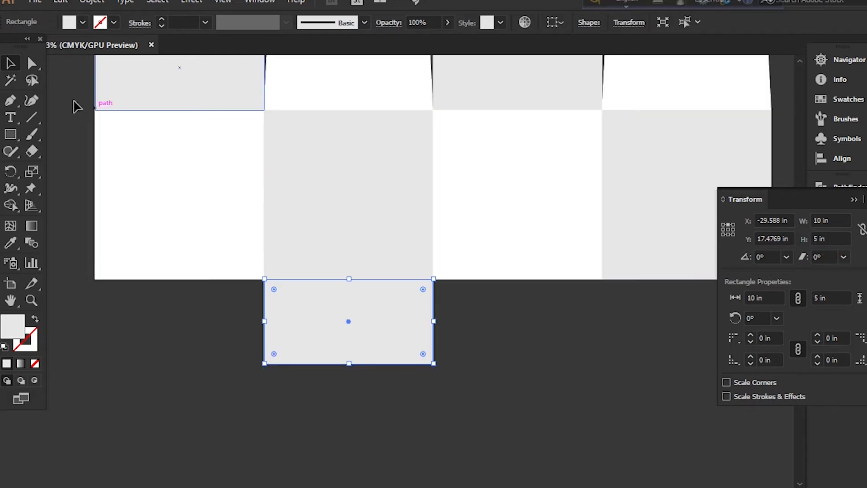
{"action": "left_click", "coordinate": [838, 238]}
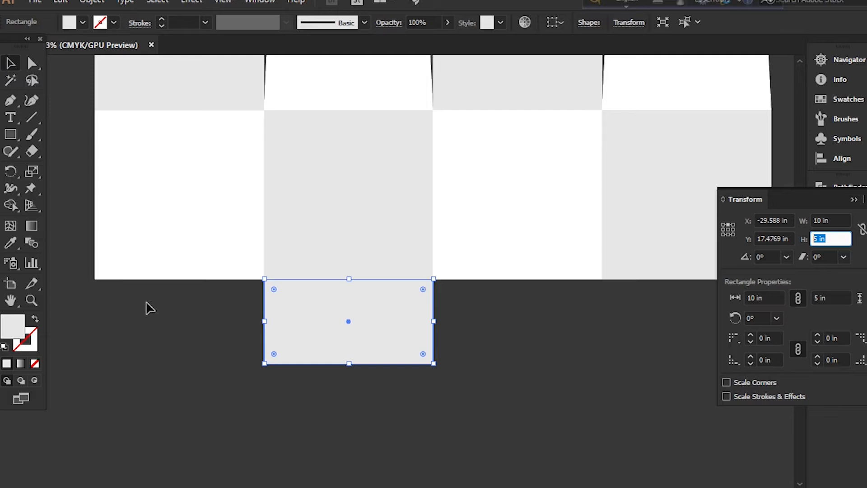
{"action": "key", "text": "Escape"}
{"action": "left_click", "coordinate": [172, 386]}
Move the 5 in high gray rectangle away from the template into the empty area below the first square
{"action": "left_click", "coordinate": [330, 338]}
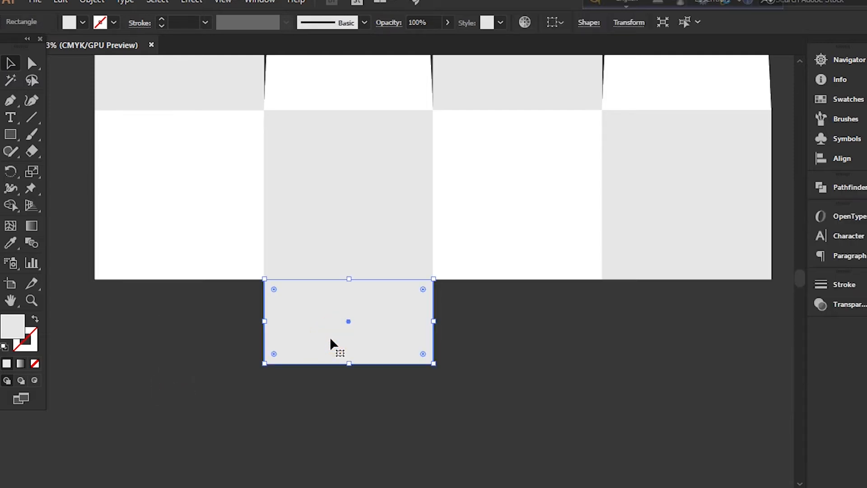
{"action": "key", "text": "ctrl+minus"}
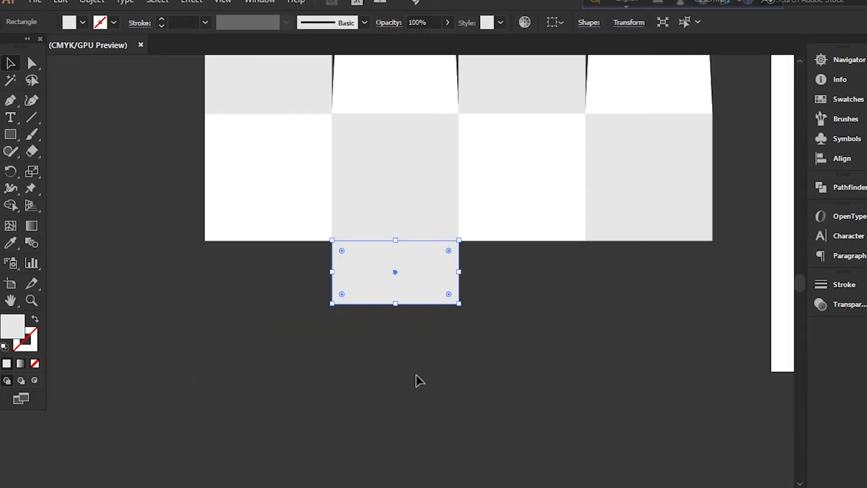
{"action": "left_click", "coordinate": [419, 381]}
{"action": "left_click", "coordinate": [409, 272]}
{"action": "left_click_drag", "start_coordinate": [416, 282], "coordinate": [229, 379]}
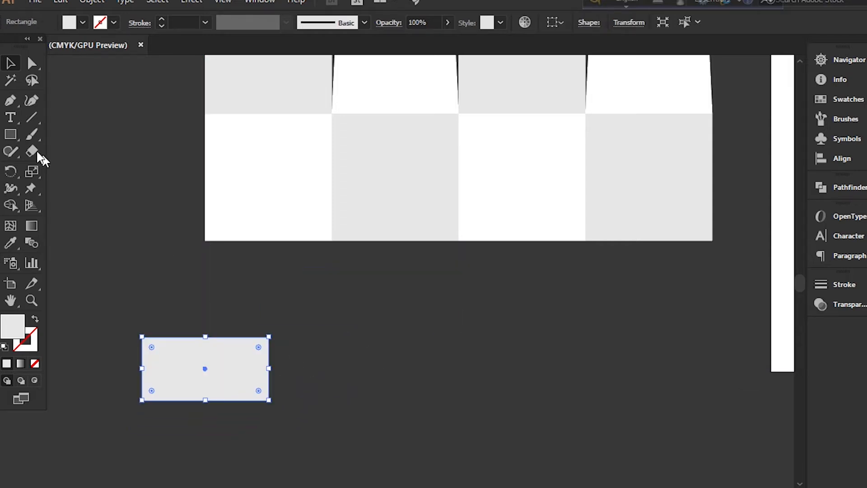
Draw a small square beside the detached gray rectangle, about half its width, and fill it with white
{"action": "left_click", "coordinate": [10, 134]}
{"action": "left_click", "coordinate": [59, 141]}
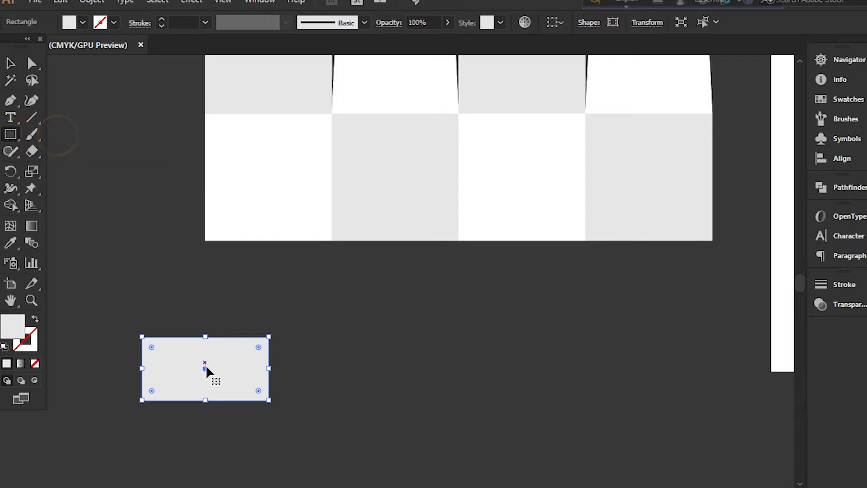
{"action": "left_click_drag", "start_coordinate": [353, 337], "coordinate": [419, 395]}
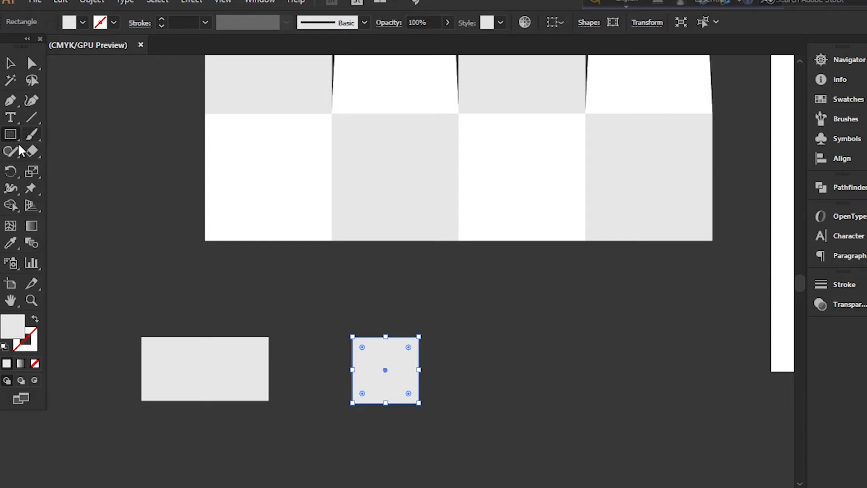
{"action": "left_click", "coordinate": [82, 22]}
{"action": "left_click", "coordinate": [25, 43]}
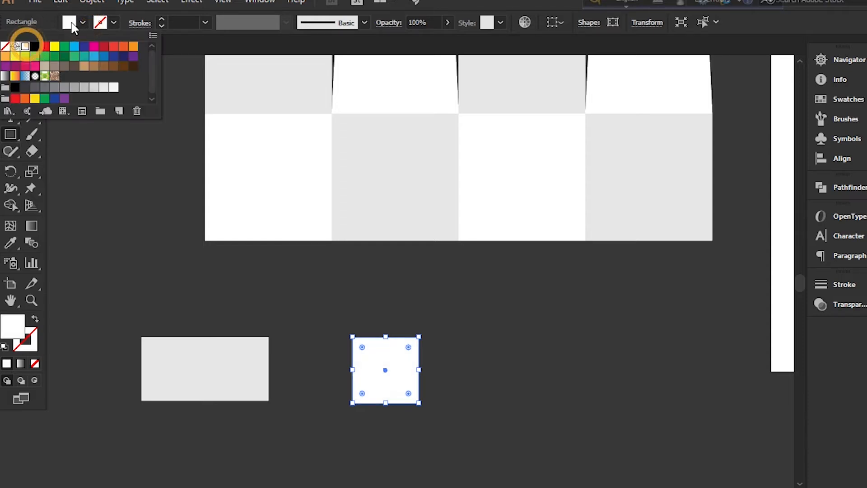
{"action": "left_click", "coordinate": [86, 19]}
Move the white square over the gray rectangle's bottom edge and align both shapes on their horizontal centers
{"action": "left_click", "coordinate": [11, 64]}
{"action": "left_click_drag", "start_coordinate": [382, 384], "coordinate": [196, 420]}
{"action": "left_click_drag", "start_coordinate": [126, 313], "coordinate": [296, 433]}
{"action": "left_click", "coordinate": [856, 163]}
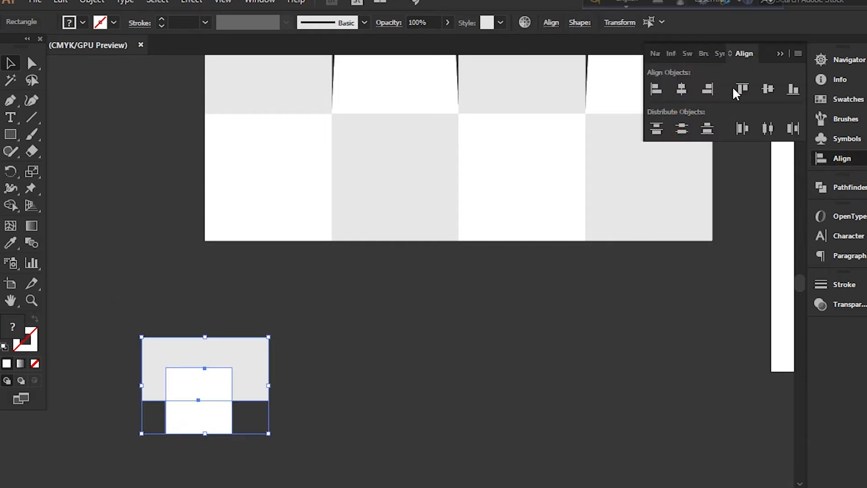
{"action": "left_click", "coordinate": [688, 87]}
{"action": "left_click", "coordinate": [773, 129]}
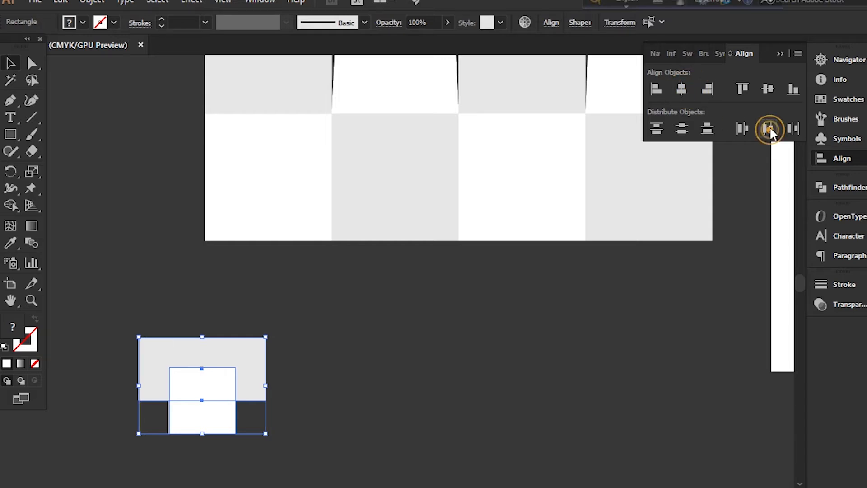
{"action": "left_click", "coordinate": [780, 55]}
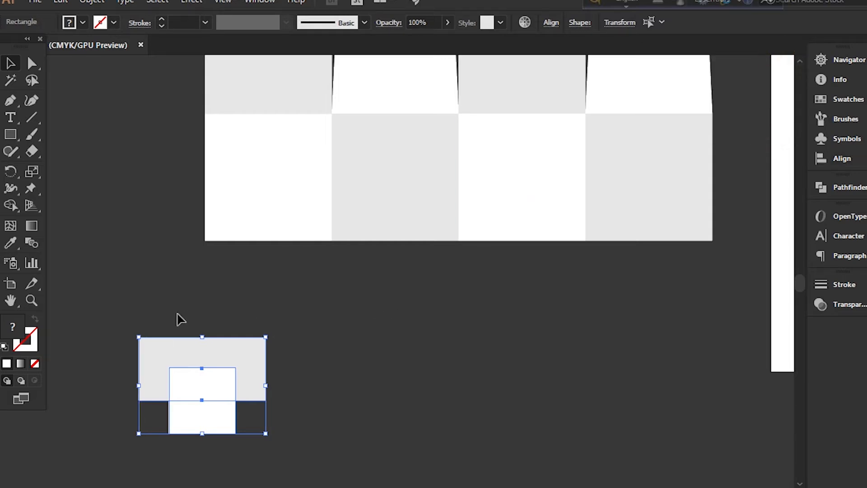
Duplicate the overlapping pair beside itself and cut the white square out of the duplicated rectangle with Minus Front
{"action": "left_click_drag", "start_coordinate": [205, 359], "coordinate": [479, 341]}
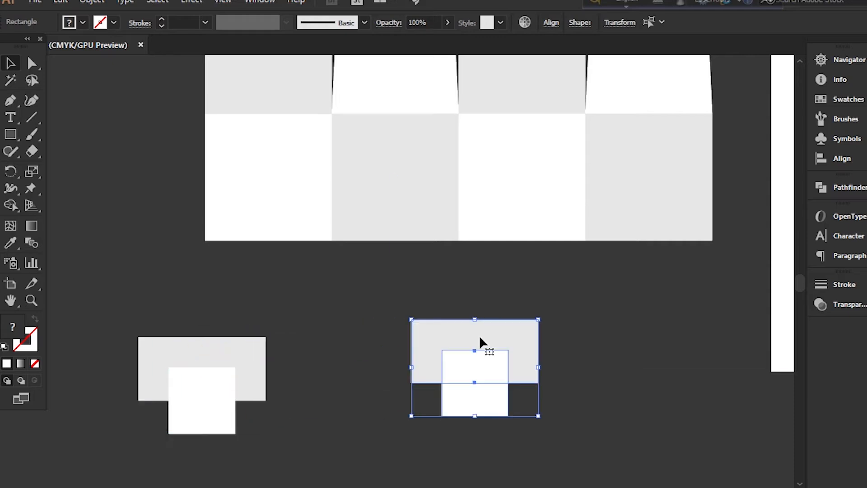
{"action": "left_click", "coordinate": [833, 191]}
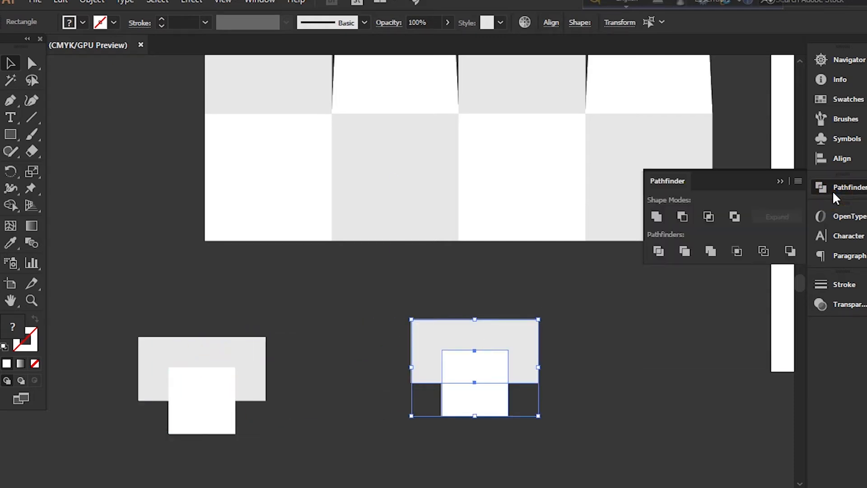
{"action": "left_click", "coordinate": [681, 215]}
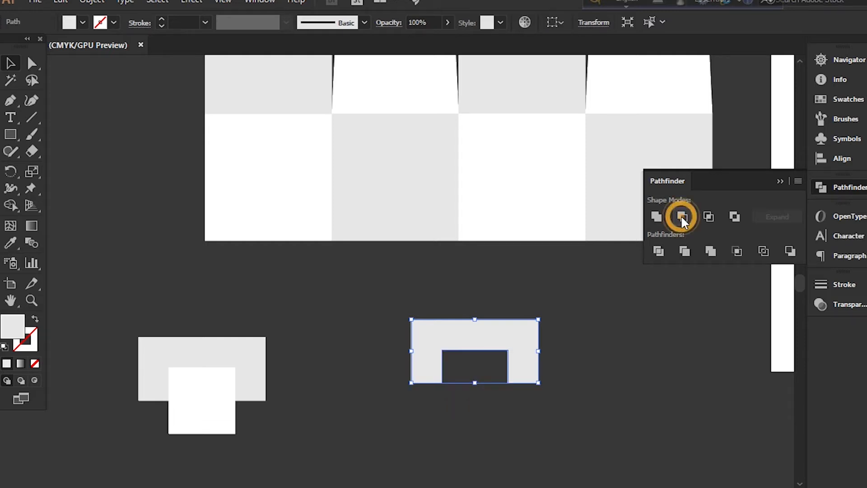
{"action": "left_click", "coordinate": [585, 360]}
Move the notched gray shape directly beneath the fourth square, flush with its bottom edge, and deselect it
{"action": "left_click", "coordinate": [523, 346]}
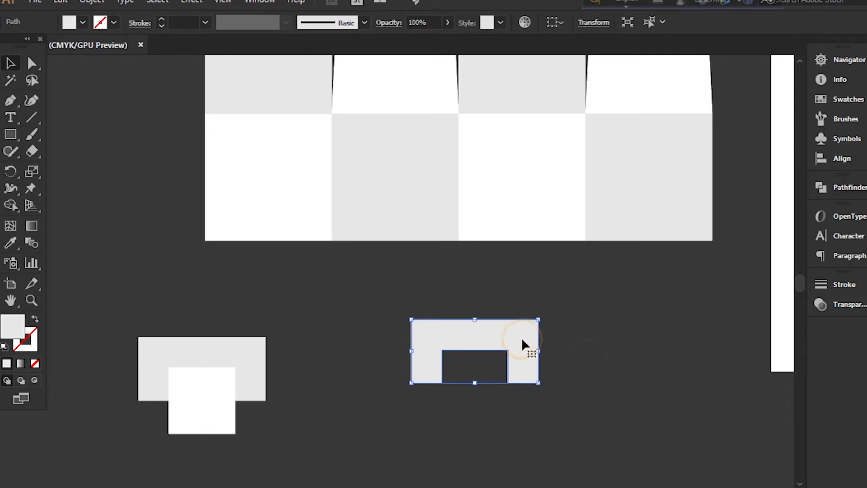
{"action": "left_click_drag", "start_coordinate": [523, 341], "coordinate": [696, 259]}
{"action": "left_click", "coordinate": [649, 408]}
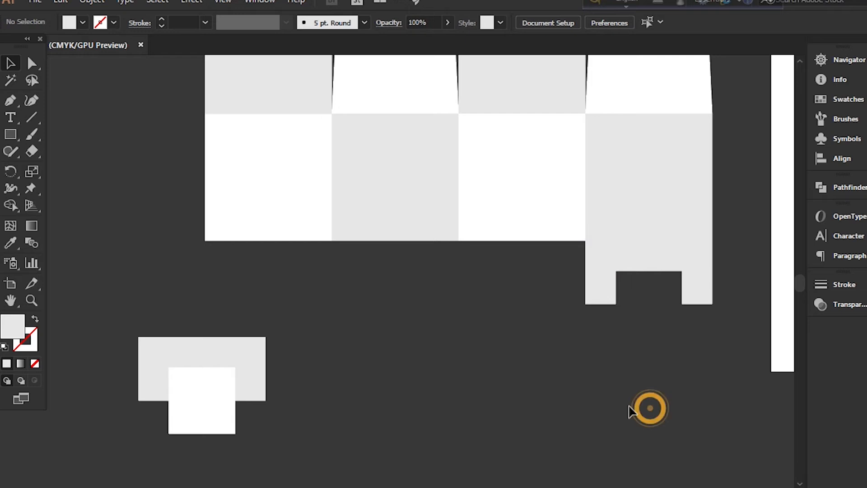
Fill the notched flap beneath the fourth square with white and deselect it
{"action": "scroll", "coordinate": [430, 401], "scroll_direction": "up", "scroll_amount": 1}
{"action": "left_click", "coordinate": [605, 310]}
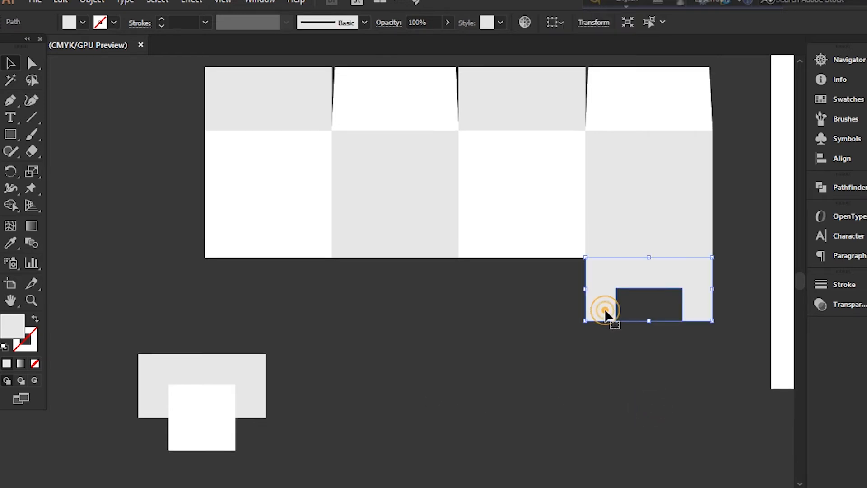
{"action": "left_click", "coordinate": [83, 23]}
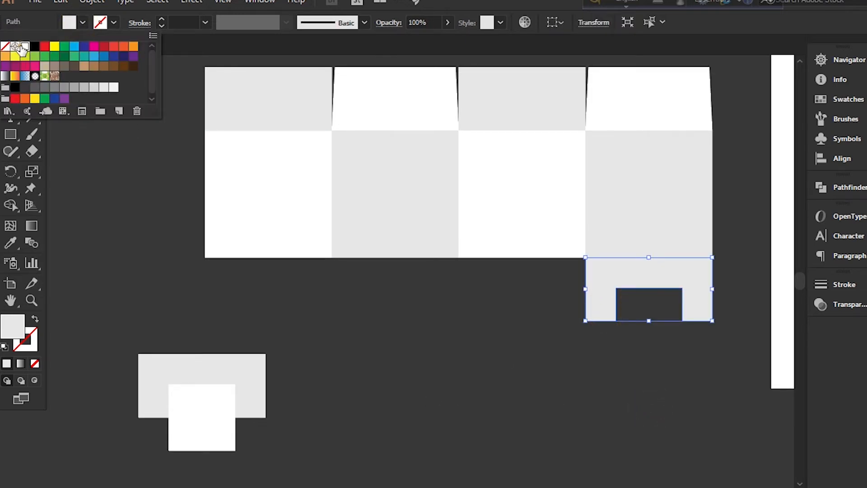
{"action": "left_click", "coordinate": [25, 46]}
{"action": "left_click", "coordinate": [361, 296]}
{"action": "left_click", "coordinate": [360, 292]}
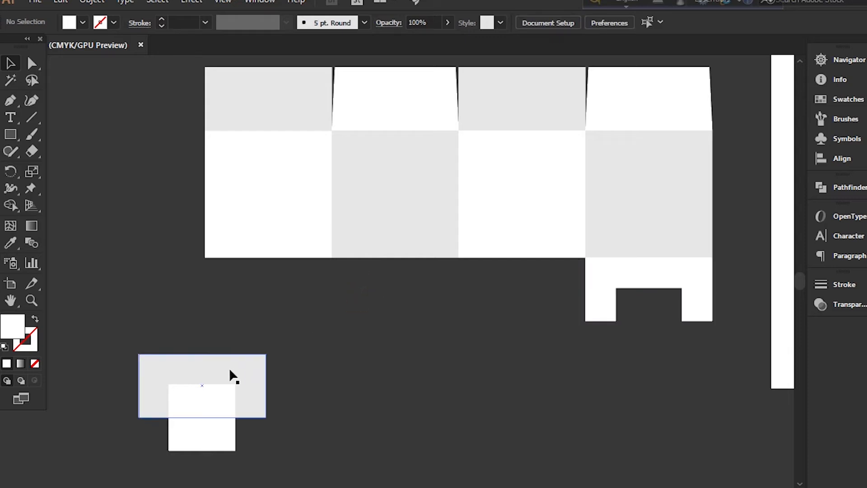
Trace a closed tab with the Pen tool from the gray rectangle's top corners, tapering to the white square's width and ending at the rectangle's bottom edge
{"action": "left_click", "coordinate": [218, 382]}
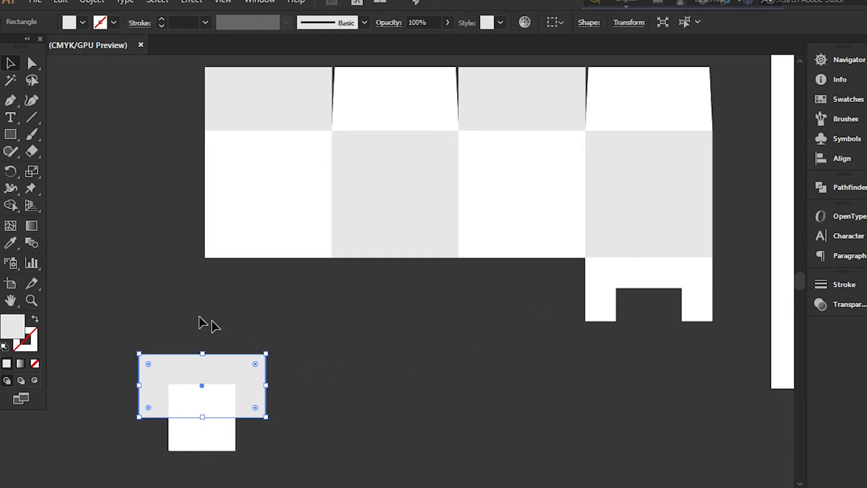
{"action": "left_click", "coordinate": [177, 312]}
{"action": "left_click_drag", "start_coordinate": [13, 100], "coordinate": [42, 98]}
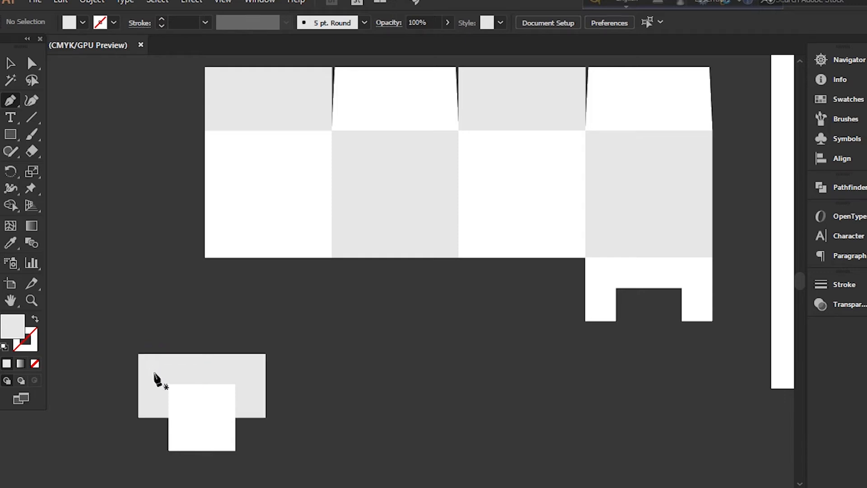
{"action": "left_click", "coordinate": [140, 355]}
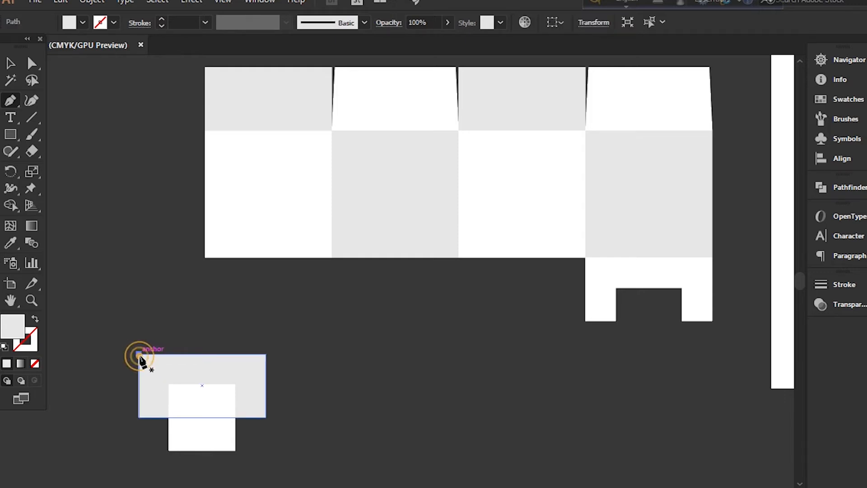
{"action": "left_click", "coordinate": [169, 384]}
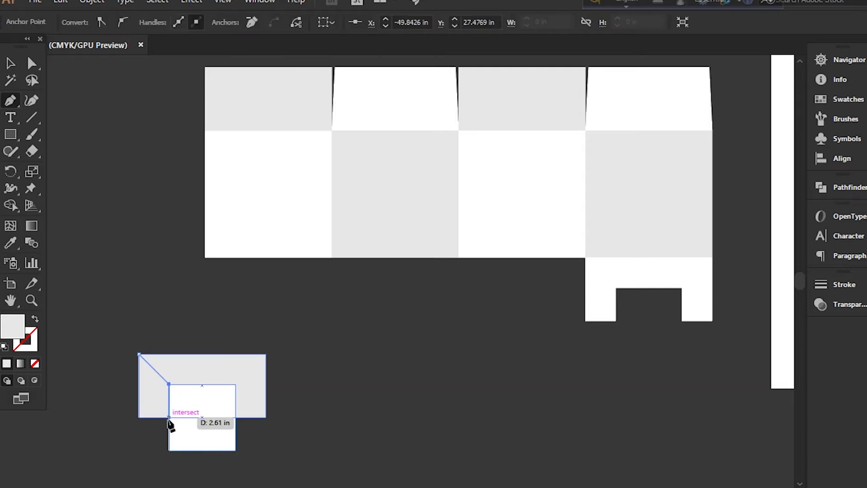
{"action": "left_click", "coordinate": [169, 416]}
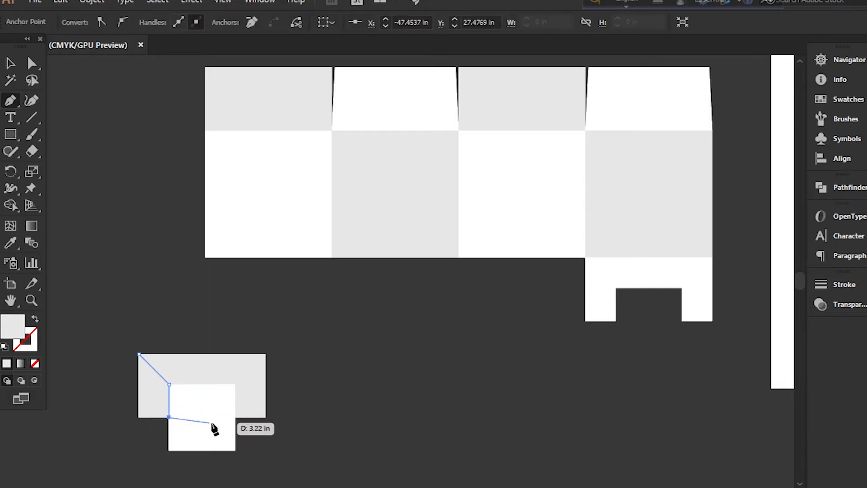
{"action": "left_click", "coordinate": [235, 417]}
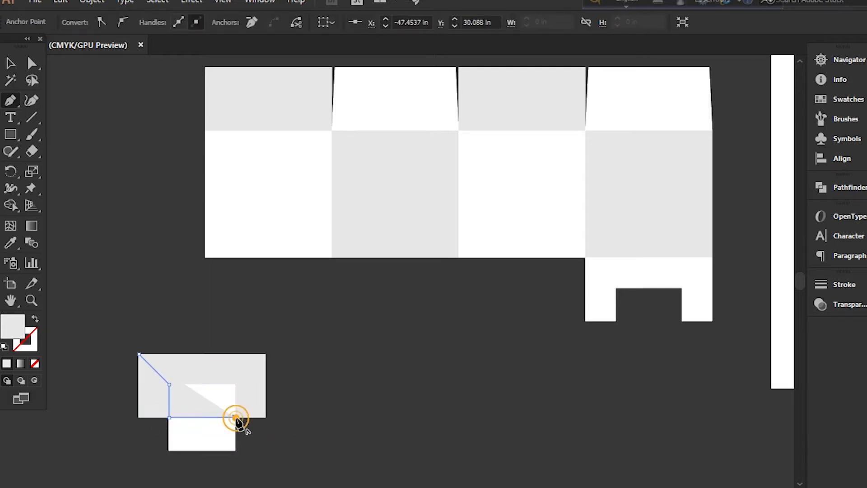
{"action": "left_click", "coordinate": [234, 383]}
{"action": "left_click", "coordinate": [266, 354]}
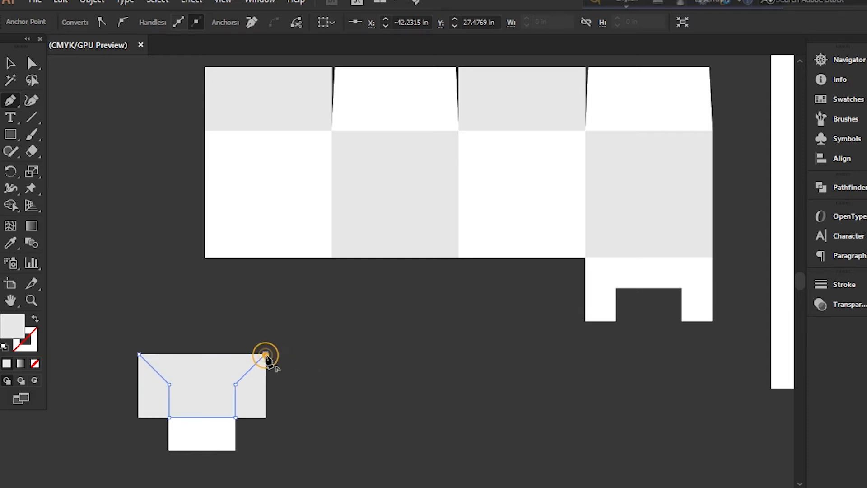
{"action": "left_click", "coordinate": [139, 355]}
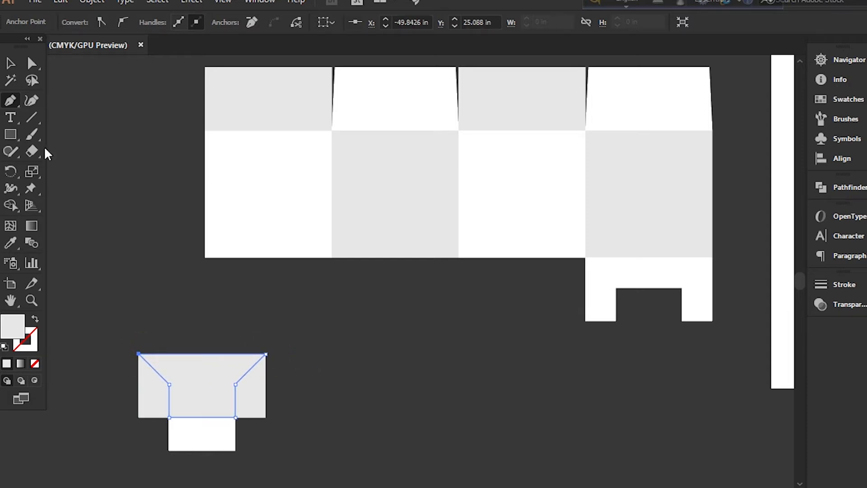
Move the traced tab directly beneath the second square, flush with its bottom edge, and deselect it
{"action": "left_click", "coordinate": [10, 63]}
{"action": "left_click_drag", "start_coordinate": [209, 387], "coordinate": [402, 288]}
{"action": "left_click", "coordinate": [485, 376]}
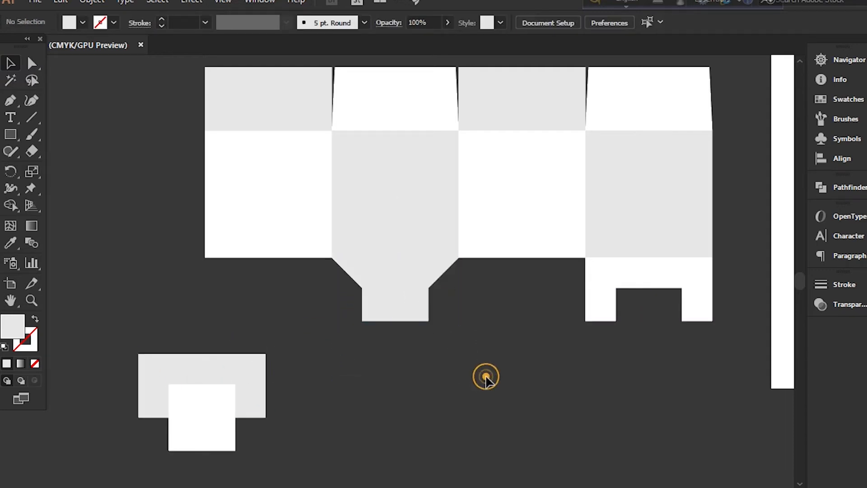
Fill the tab beneath the second square with the first square's white using the Eyedropper, and deselect it
{"action": "left_click", "coordinate": [422, 313]}
{"action": "left_click", "coordinate": [10, 243]}
{"action": "left_click", "coordinate": [243, 193]}
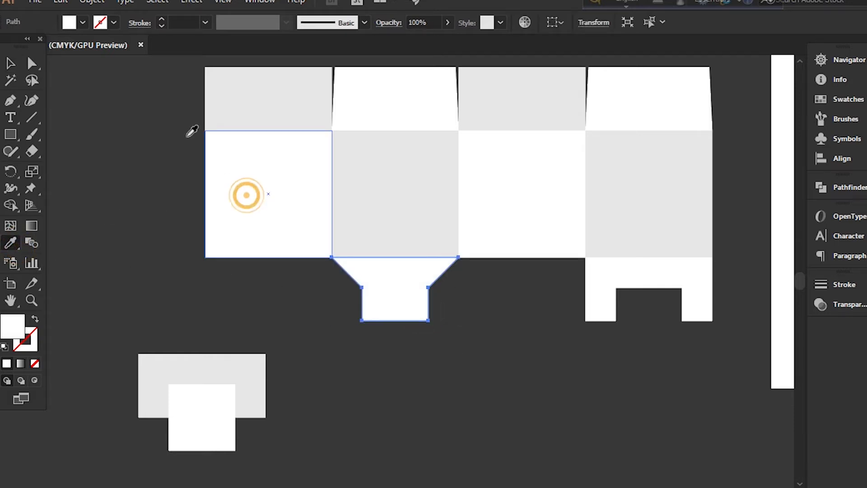
{"action": "left_click", "coordinate": [10, 63]}
{"action": "left_click", "coordinate": [464, 424]}
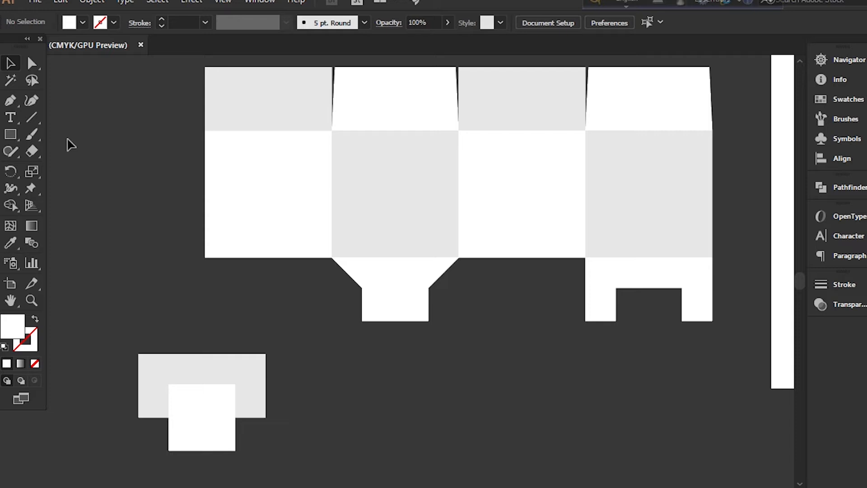
Draw a closed flap with the Pen tool over the gray rectangle, with a pointed left notch reaching the center of the white square's top edge
{"action": "left_click", "coordinate": [12, 101]}
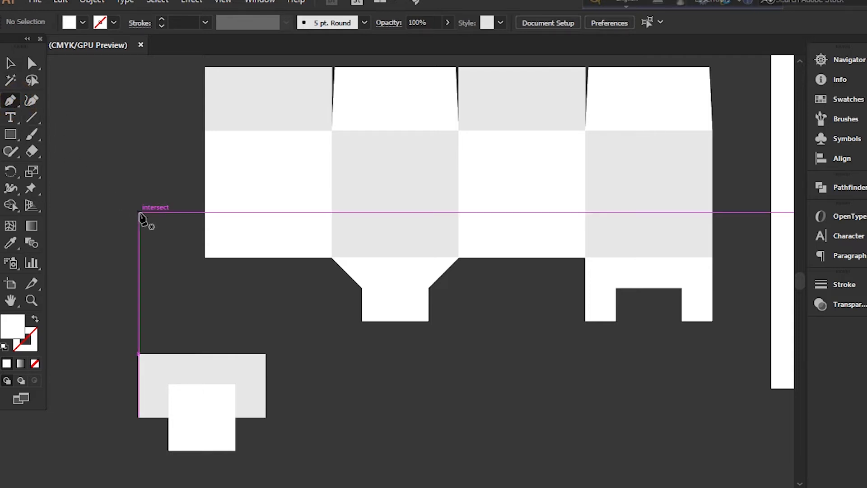
{"action": "left_click", "coordinate": [138, 354]}
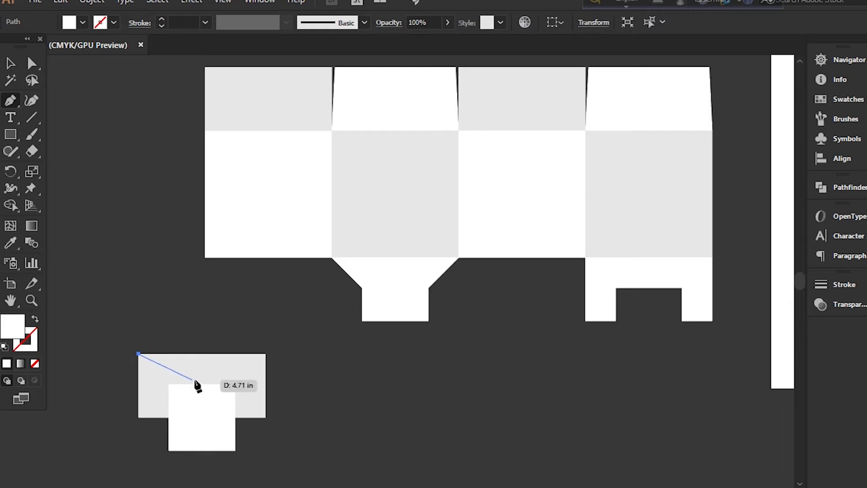
{"action": "left_click", "coordinate": [202, 384]}
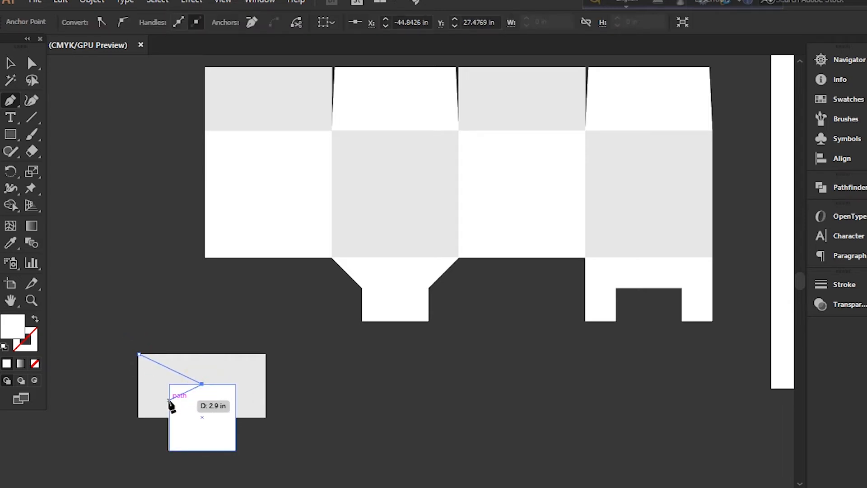
{"action": "left_click", "coordinate": [168, 400]}
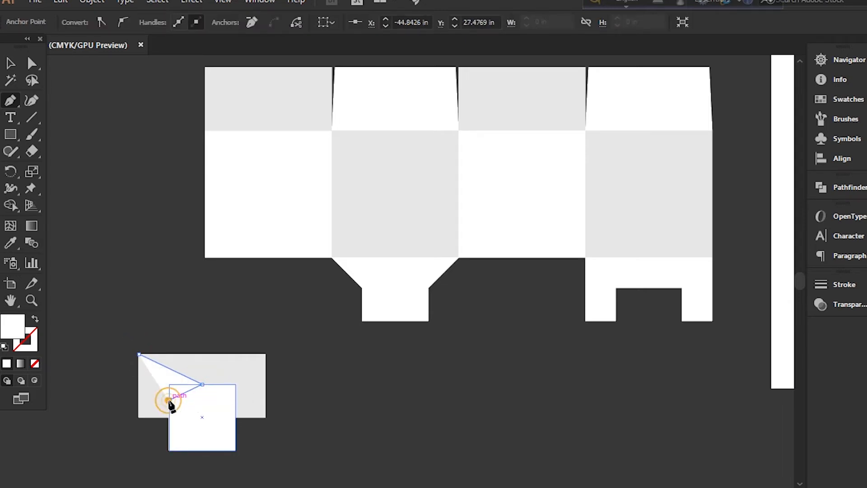
{"action": "left_click", "coordinate": [266, 400]}
{"action": "left_click", "coordinate": [265, 355]}
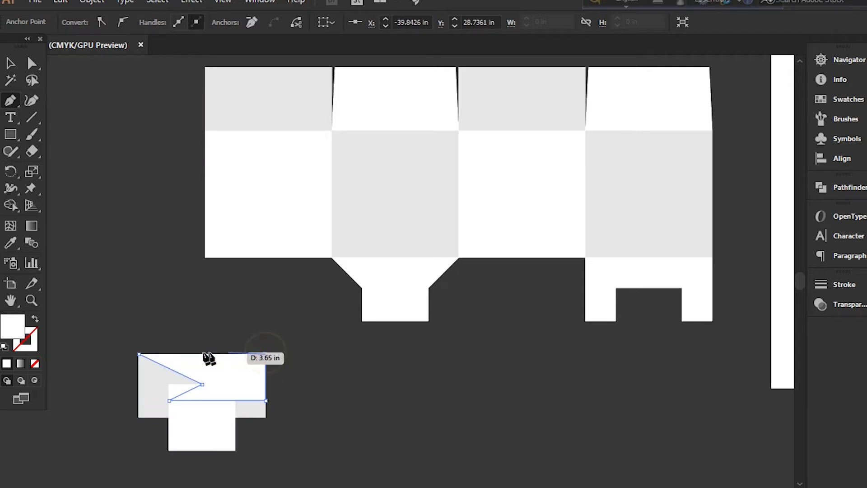
{"action": "left_click", "coordinate": [139, 354]}
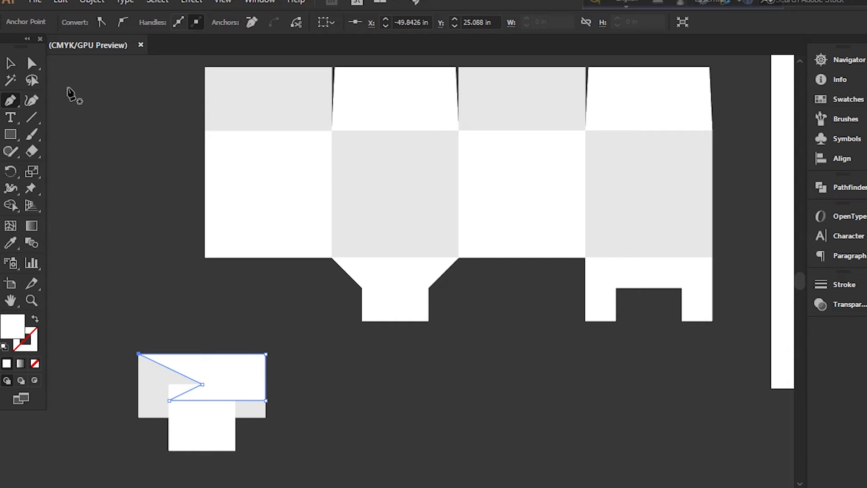
Move the pointed-notch flap directly beneath the third square, flush with its bottom edge, and deselect it
{"action": "left_click", "coordinate": [10, 63]}
{"action": "left_click", "coordinate": [274, 323]}
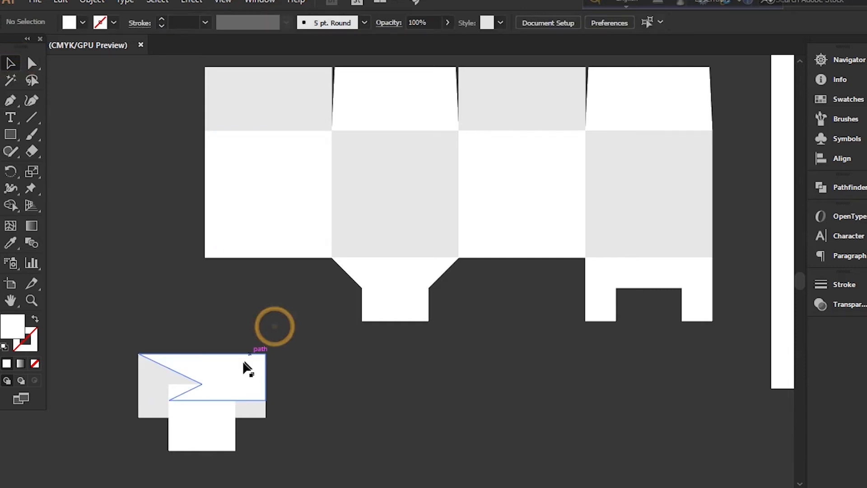
{"action": "left_click_drag", "start_coordinate": [241, 371], "coordinate": [561, 277]}
{"action": "left_click", "coordinate": [548, 363]}
Fill the flap beneath the third square with the second square's light gray using the Eyedropper, and deselect it
{"action": "left_click", "coordinate": [552, 285]}
{"action": "left_click", "coordinate": [10, 242]}
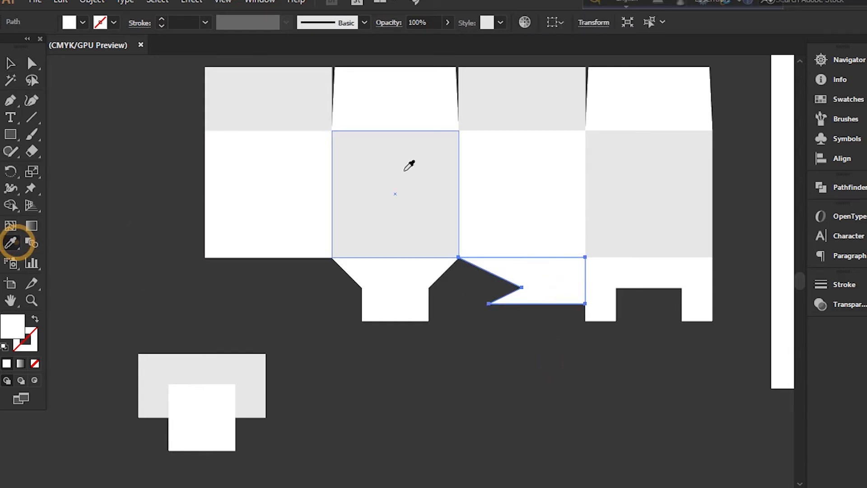
{"action": "left_click", "coordinate": [402, 169]}
{"action": "left_click", "coordinate": [11, 64]}
{"action": "left_click", "coordinate": [496, 423]}
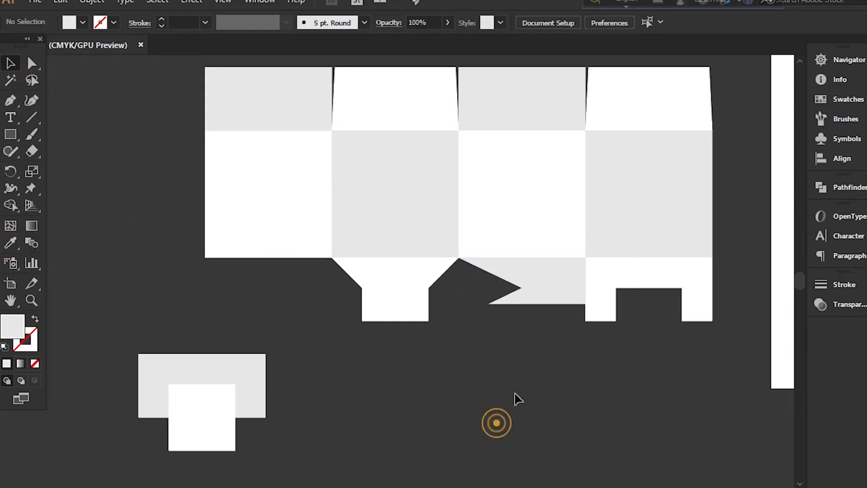
Taper the third square's bottom flap by nudging its lower-right anchor point about 0.5 in to the left
{"action": "left_click", "coordinate": [573, 289]}
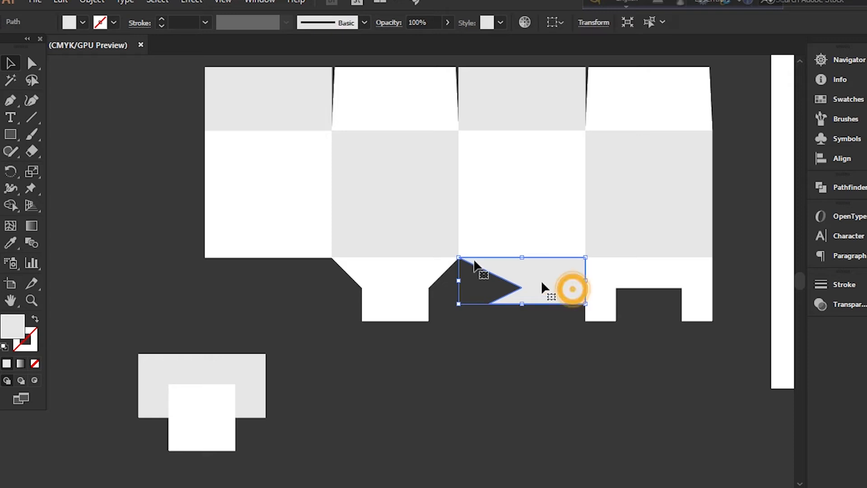
{"action": "left_click", "coordinate": [32, 63]}
{"action": "left_click", "coordinate": [585, 304]}
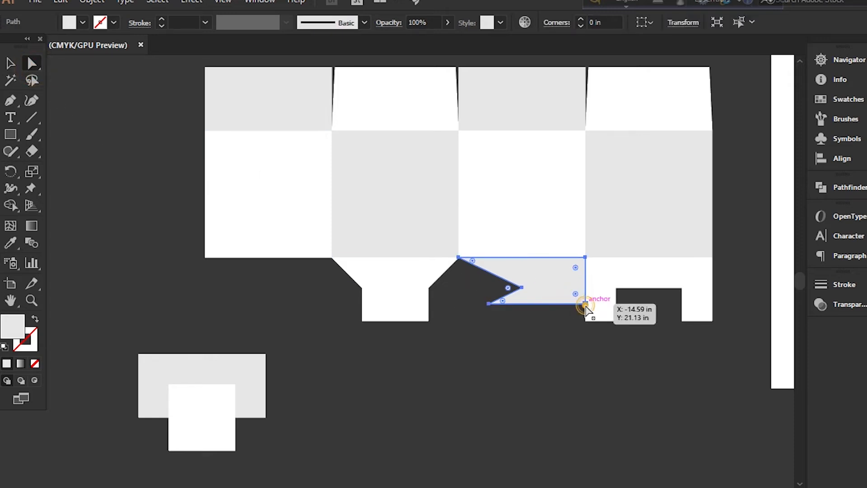
{"action": "key", "text": "Left"}
{"action": "key", "text": "Left"}
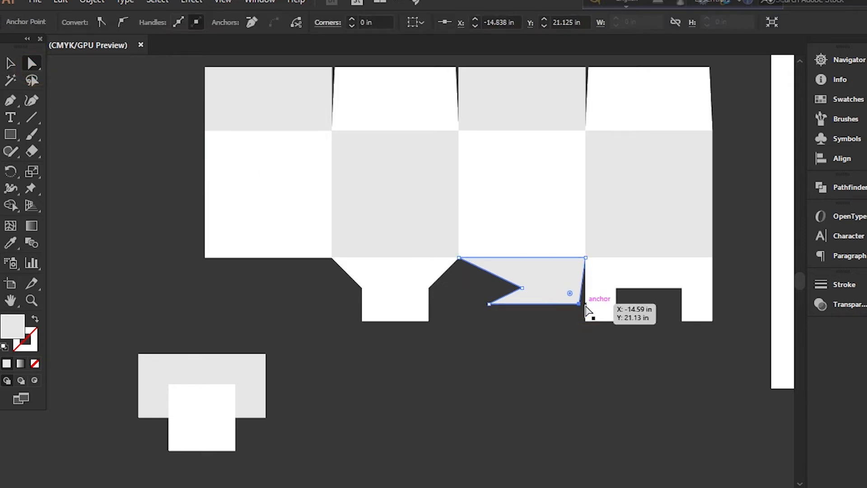
{"action": "left_click", "coordinate": [10, 64]}
{"action": "left_click", "coordinate": [157, 246]}
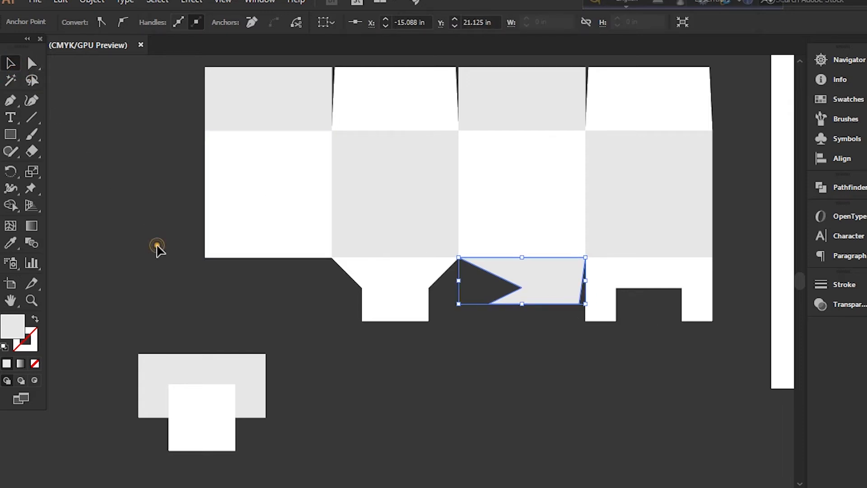
Duplicate the gray notched flap horizontally to sit beneath the first square
{"action": "left_click", "coordinate": [536, 298]}
{"action": "key", "text": "space"}
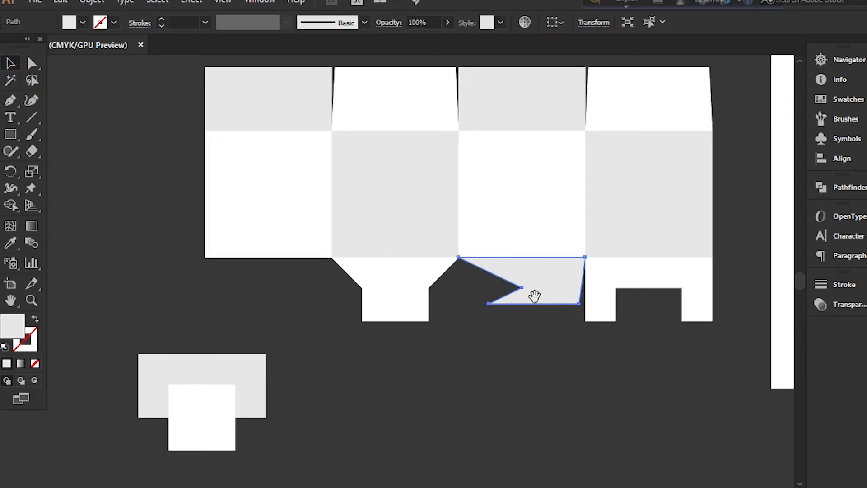
{"action": "key", "text": "space"}
{"action": "left_click_drag", "start_coordinate": [537, 302], "coordinate": [283, 300]}
Reflect the duplicated flap across the vertical axis with preview enabled, and deselect it
{"action": "right_click", "coordinate": [283, 300]}
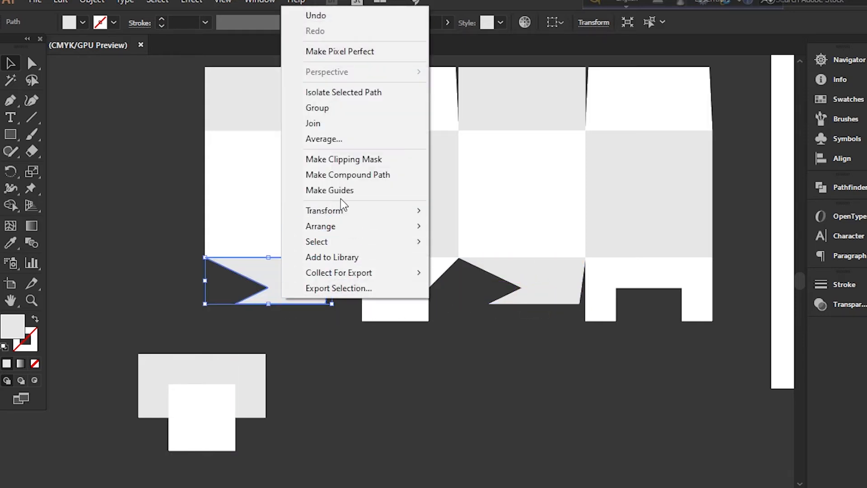
{"action": "left_click", "coordinate": [343, 212]}
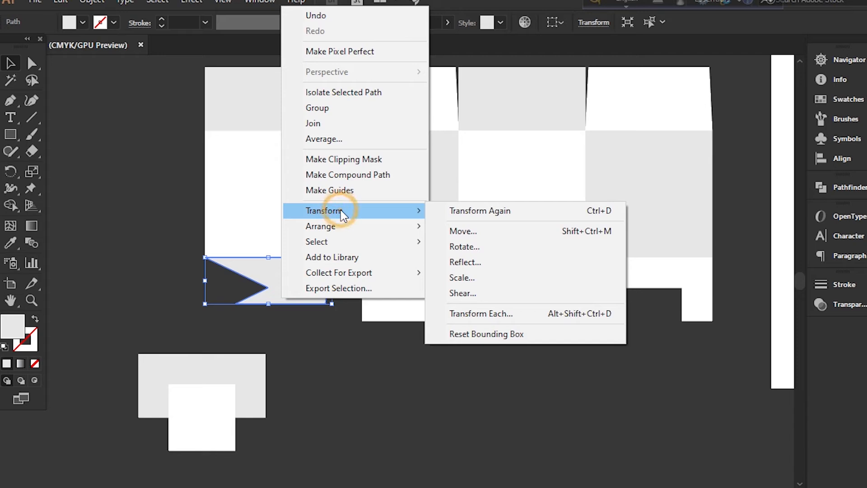
{"action": "left_click", "coordinate": [480, 263]}
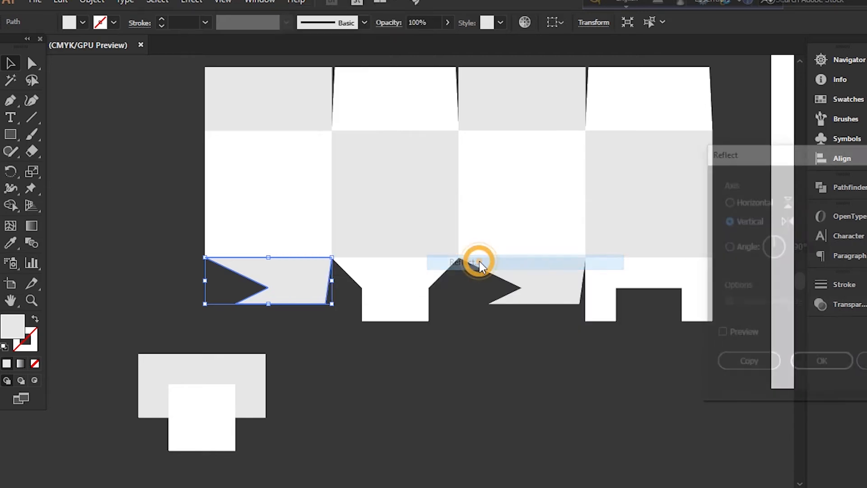
{"action": "left_click", "coordinate": [721, 335]}
{"action": "left_click", "coordinate": [820, 364]}
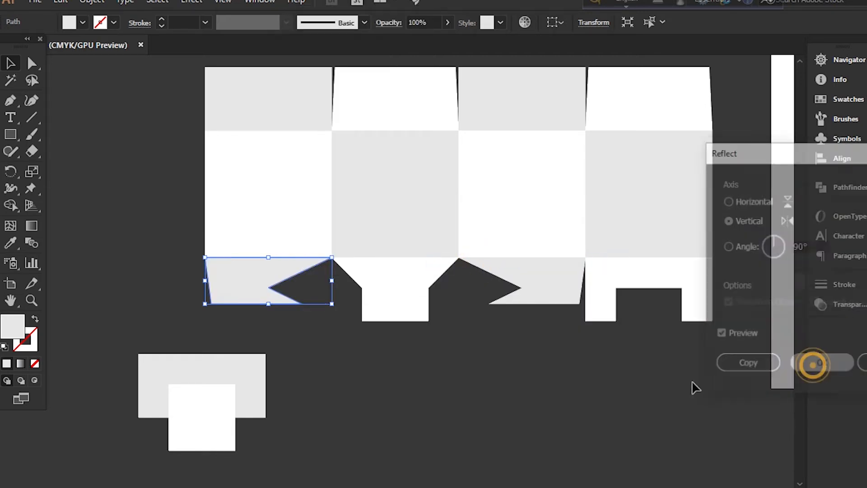
{"action": "left_click", "coordinate": [510, 428]}
Delete the leftover gray rectangle and white square construction shapes below the template
{"action": "left_click_drag", "start_coordinate": [128, 338], "coordinate": [266, 446]}
{"action": "key", "text": "Delete"}
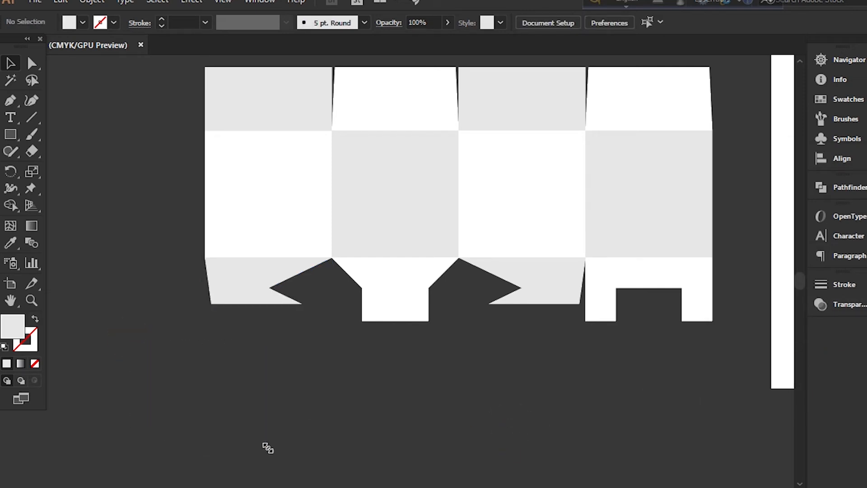
{"action": "key", "text": "ctrl+minus"}
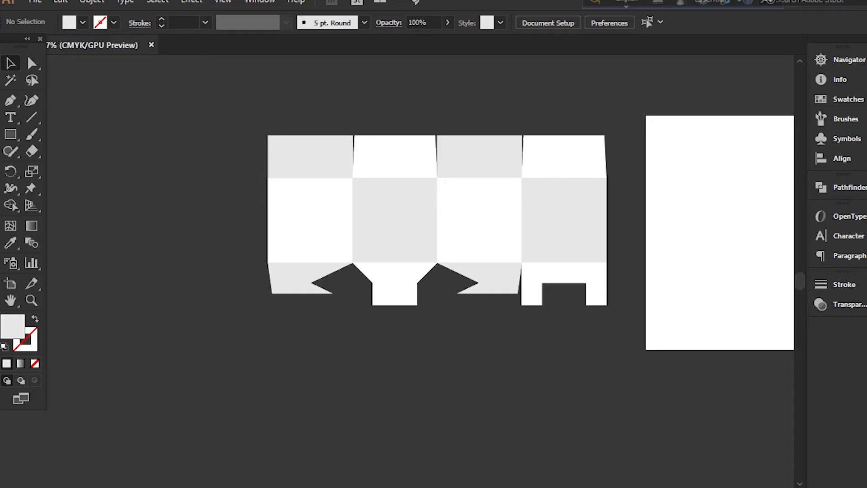
{"action": "scroll", "coordinate": [447, 226], "scroll_direction": "right", "scroll_amount": 3}
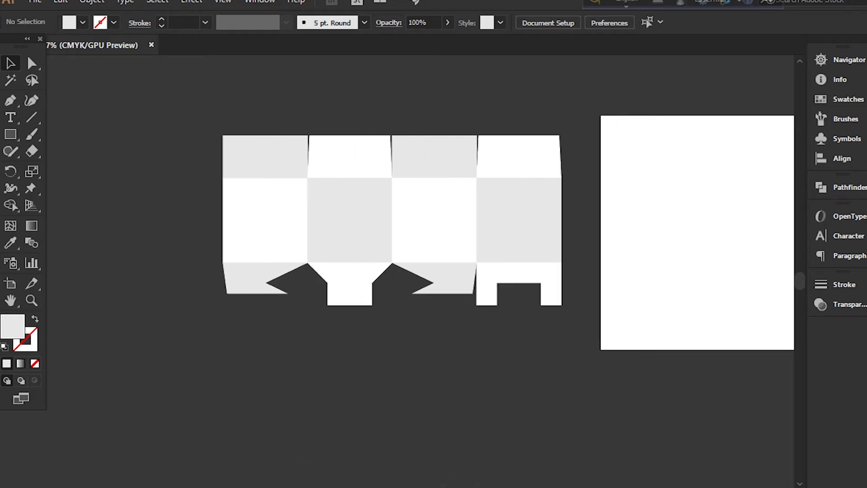
Fill all the panels and flaps of the box template with white and copy them
{"action": "left_click_drag", "start_coordinate": [194, 118], "coordinate": [570, 326]}
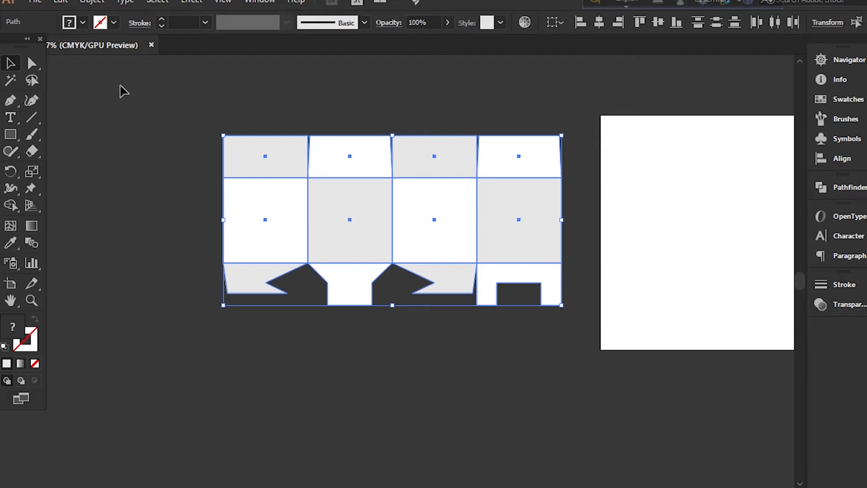
{"action": "left_click", "coordinate": [83, 22]}
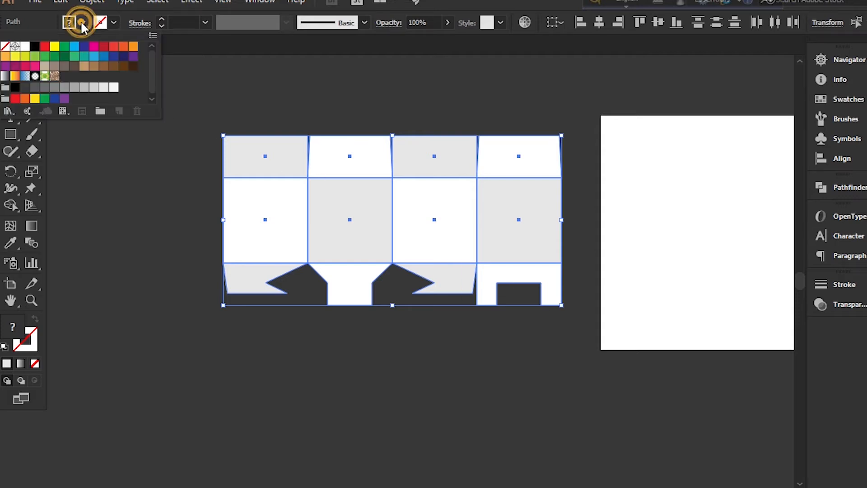
{"action": "left_click", "coordinate": [26, 47]}
{"action": "left_click", "coordinate": [60, 8]}
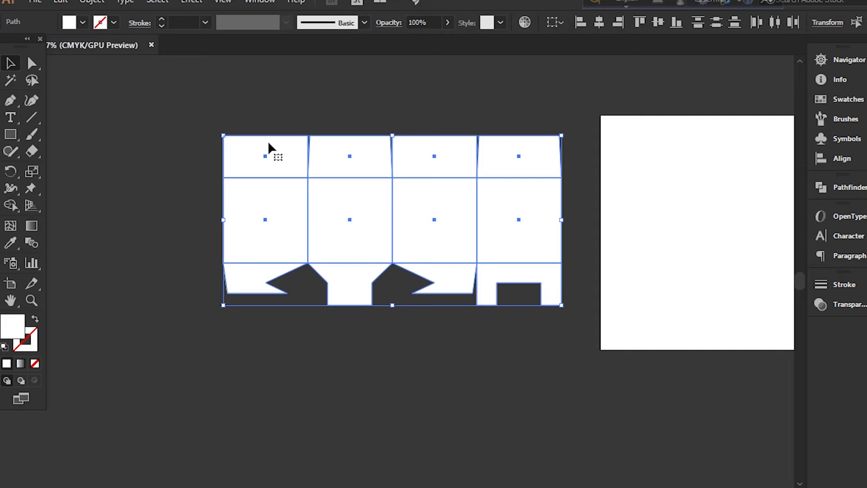
{"action": "left_click", "coordinate": [61, 3]}
{"action": "left_click", "coordinate": [82, 66]}
Rename the existing layer as Design and add a new layer above it named Diecard
{"action": "key", "text": "F7"}
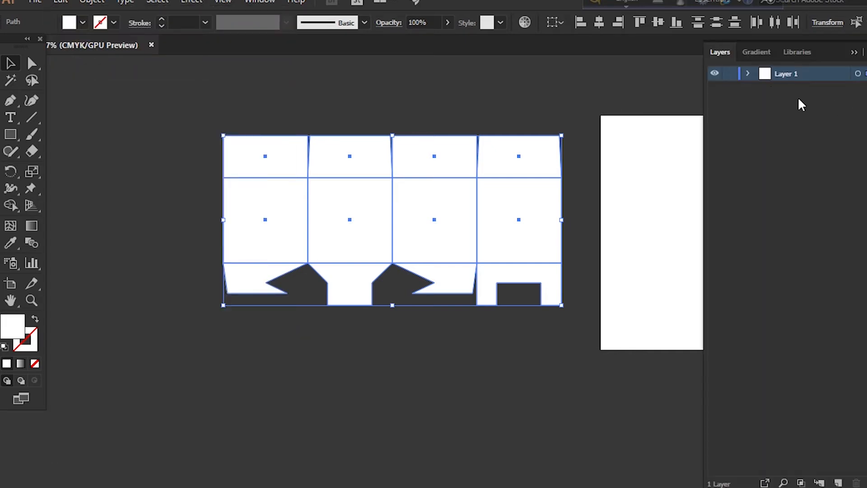
{"action": "double_click", "coordinate": [784, 77]}
{"action": "key", "text": "BackSpace"}
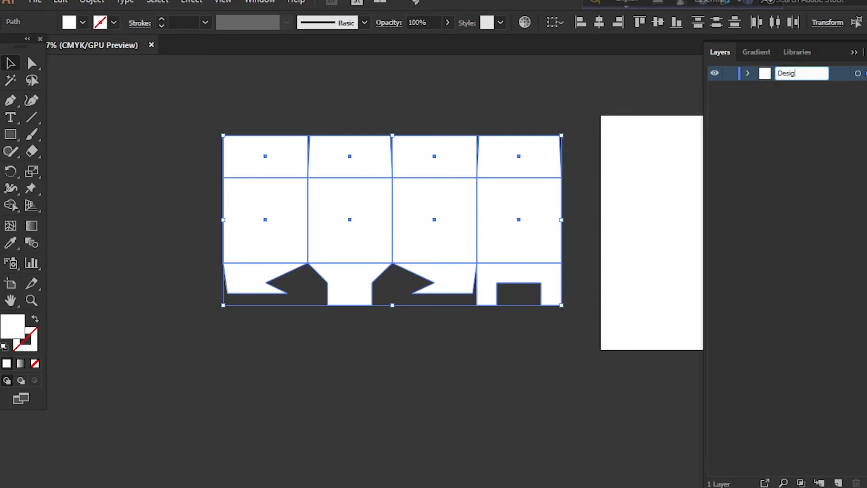
{"action": "key", "text": "Return"}
{"action": "left_click", "coordinate": [839, 480]}
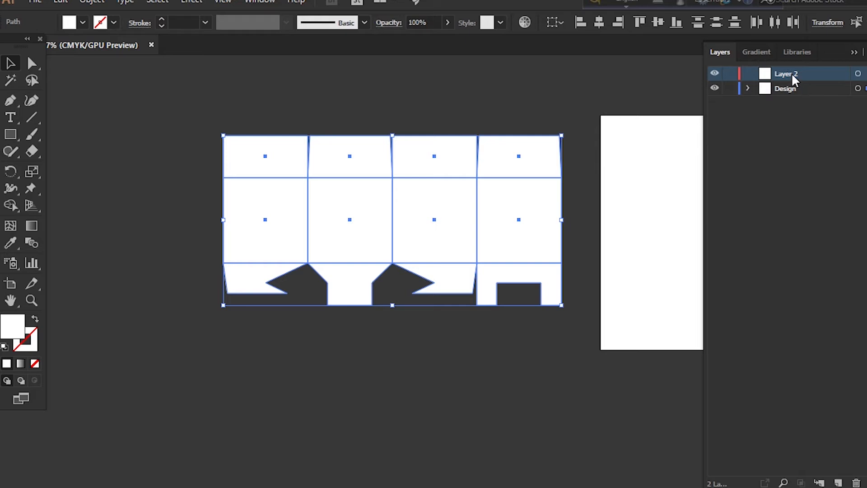
{"action": "double_click", "coordinate": [794, 77]}
{"action": "type", "text": "Diecard"}
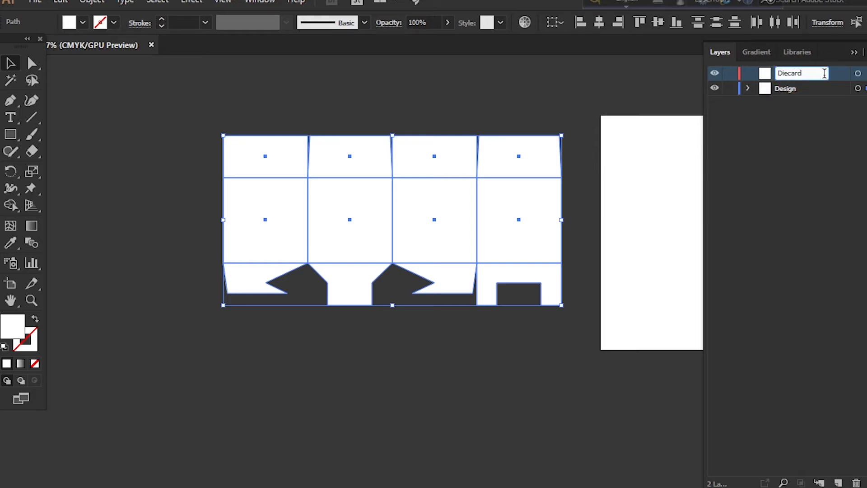
Paste the copied box template in front on the Diecard layer
{"action": "left_click", "coordinate": [858, 73]}
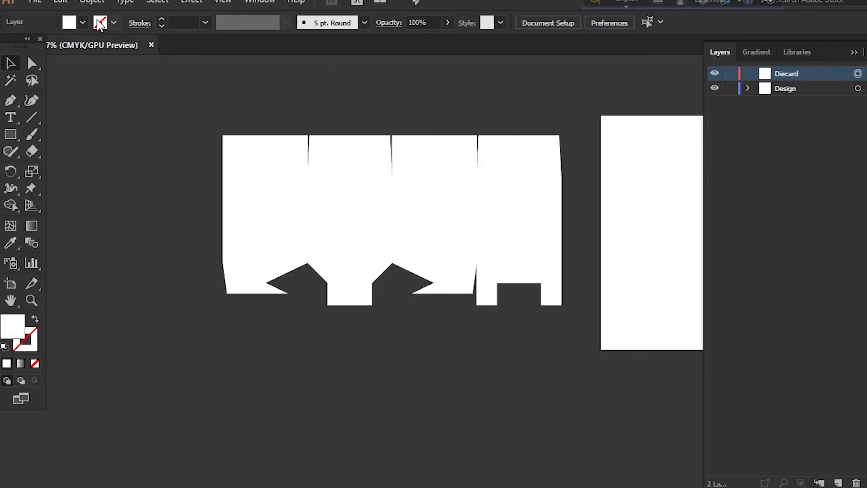
{"action": "left_click", "coordinate": [60, 2]}
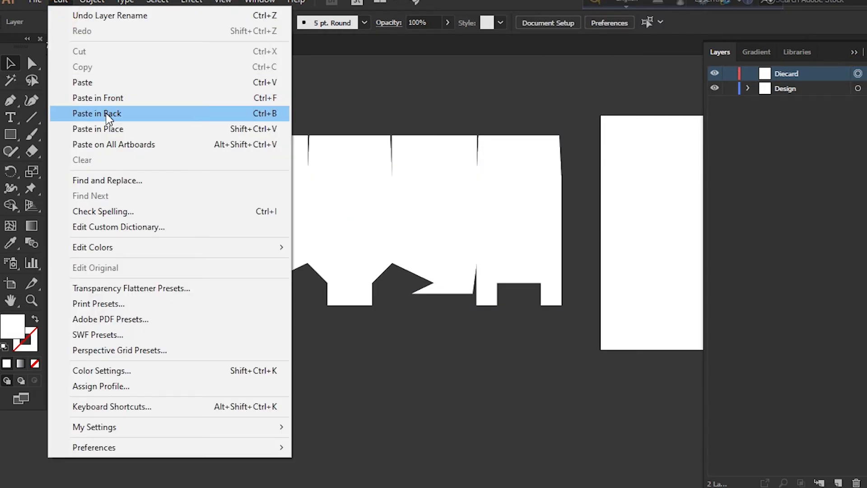
{"action": "left_click", "coordinate": [106, 101]}
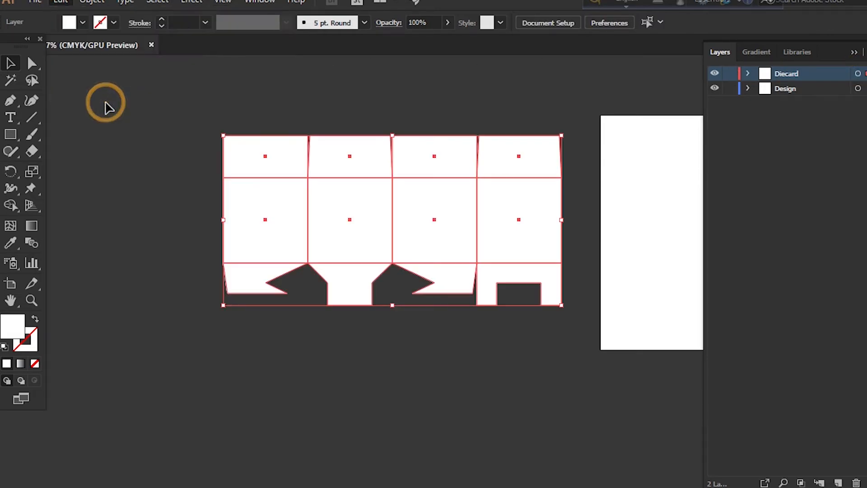
Give the pasted template shapes no fill and a black 3 pt stroke
{"action": "left_click", "coordinate": [34, 320]}
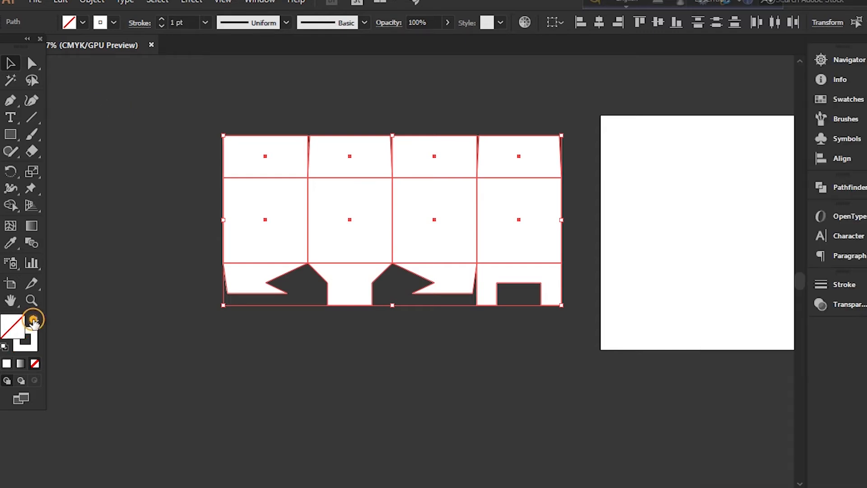
{"action": "left_click", "coordinate": [120, 22]}
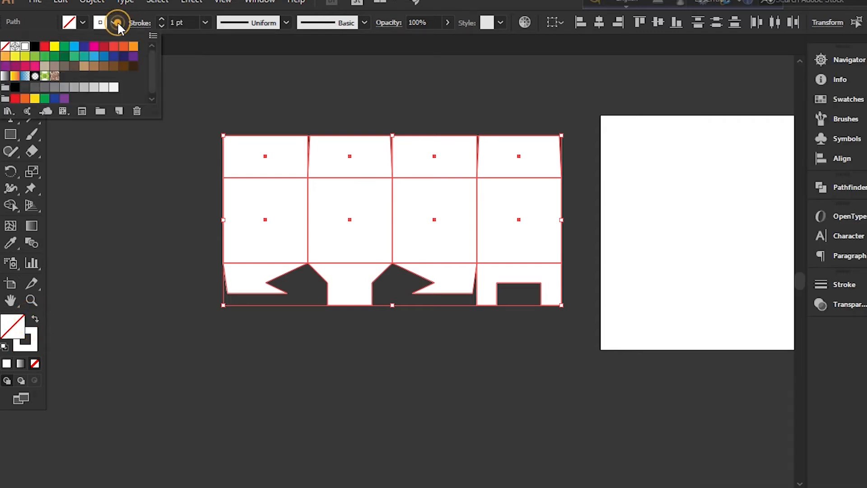
{"action": "left_click", "coordinate": [36, 47]}
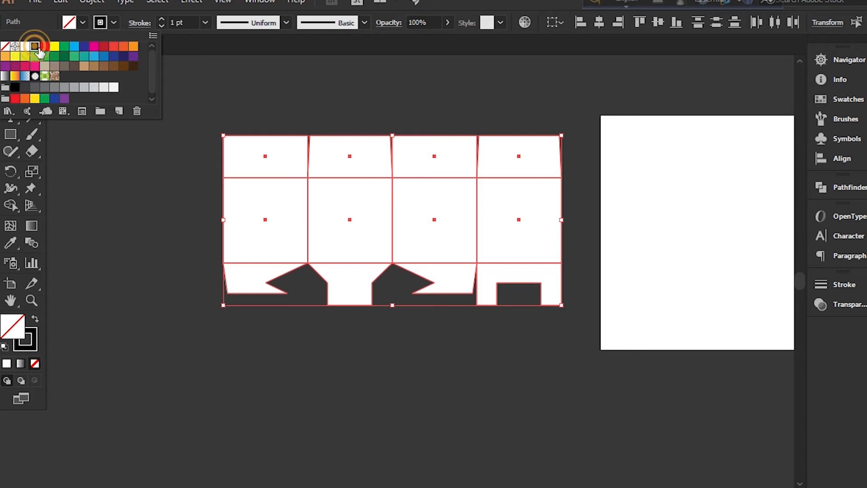
{"action": "left_click", "coordinate": [162, 20]}
{"action": "left_click", "coordinate": [161, 19]}
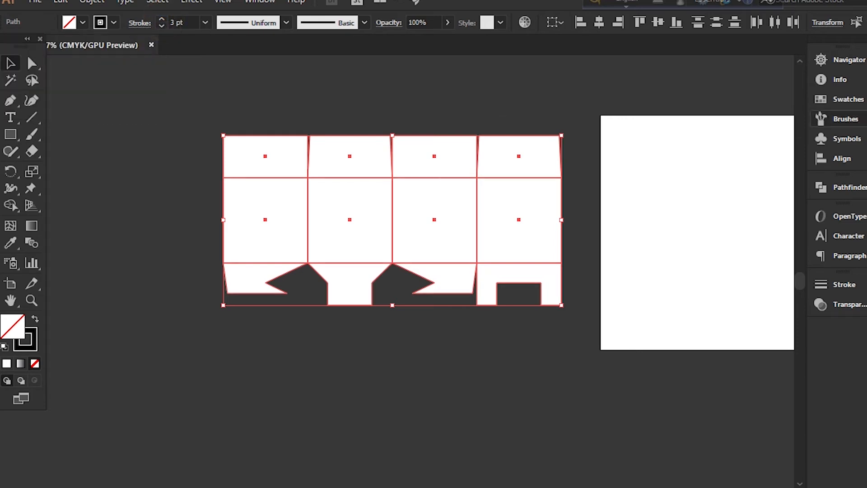
Hide the Design layer and deselect the outlined template
{"action": "left_click", "coordinate": [866, 59]}
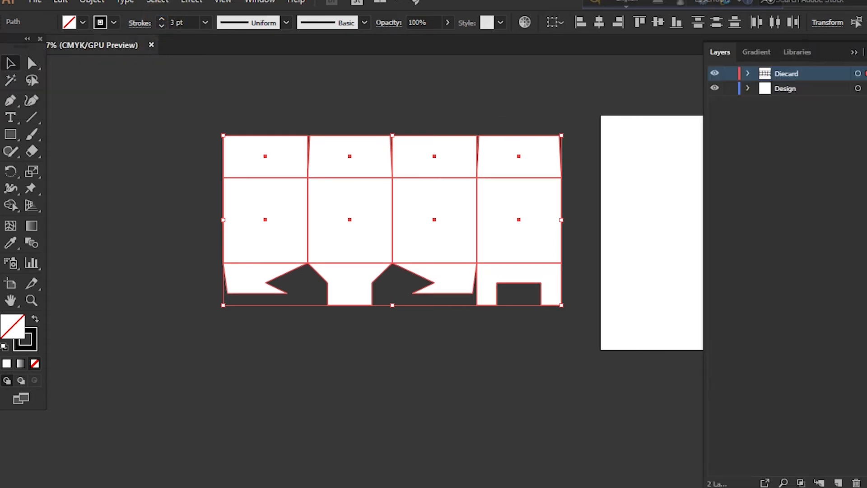
{"action": "left_click", "coordinate": [714, 89]}
{"action": "left_click", "coordinate": [121, 87]}
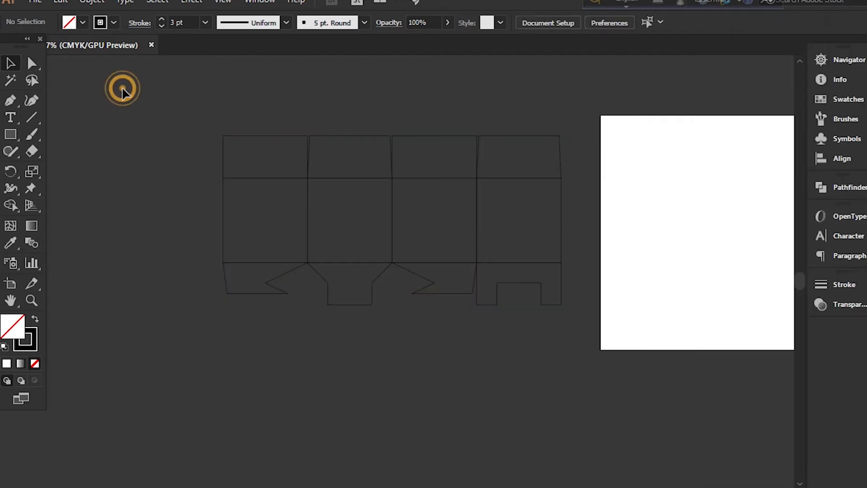
Select all the inner fold-line segments between panels and flaps with the Direct Selection tool and cut them from the outline
{"action": "left_click", "coordinate": [32, 63]}
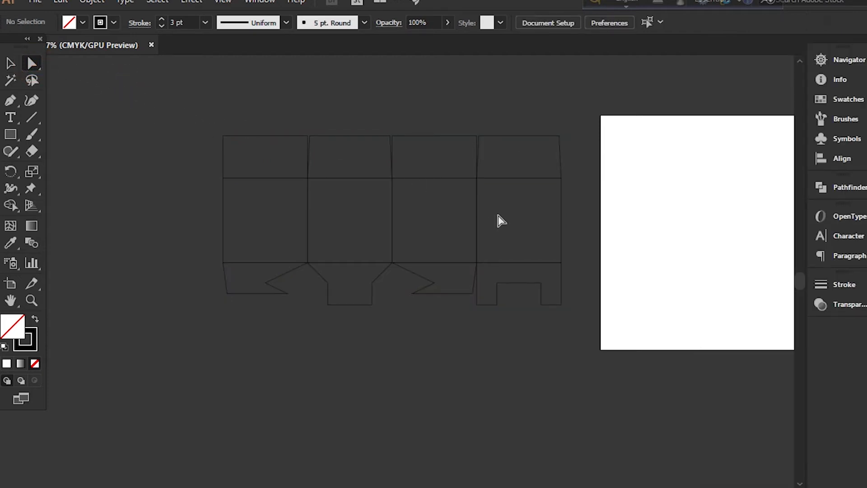
{"action": "key", "text": "ctrl+plus"}
{"action": "left_click_drag", "start_coordinate": [235, 176], "coordinate": [606, 281]}
{"action": "left_click_drag", "start_coordinate": [479, 265], "coordinate": [480, 267]}
{"action": "left_click_drag", "start_coordinate": [339, 257], "coordinate": [340, 261]}
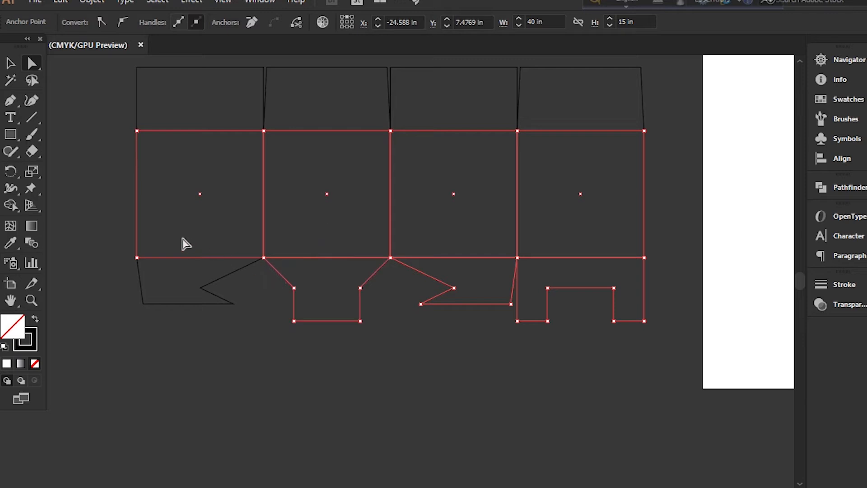
{"action": "left_click_drag", "start_coordinate": [191, 273], "coordinate": [192, 273]}
{"action": "left_click_drag", "start_coordinate": [195, 109], "coordinate": [225, 169]}
{"action": "left_click_drag", "start_coordinate": [325, 108], "coordinate": [406, 137]}
{"action": "left_click_drag", "start_coordinate": [477, 122], "coordinate": [483, 140]}
{"action": "left_click_drag", "start_coordinate": [548, 73], "coordinate": [591, 150]}
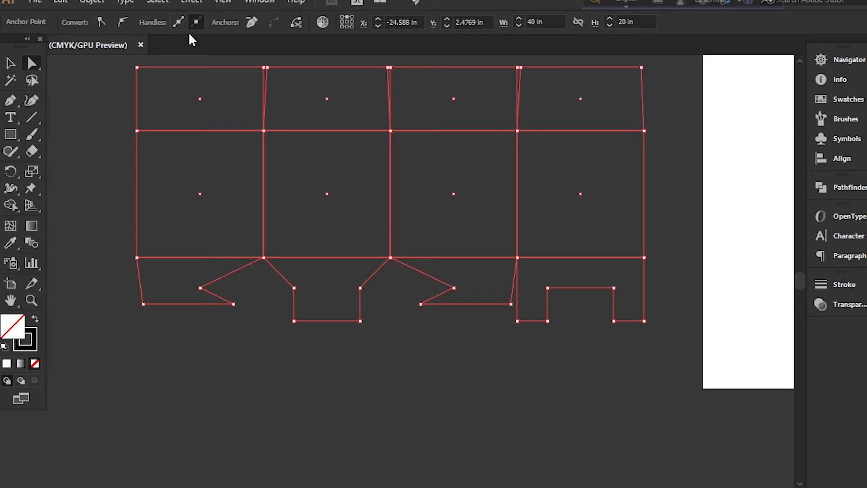
{"action": "left_click", "coordinate": [62, 2]}
{"action": "left_click", "coordinate": [85, 53]}
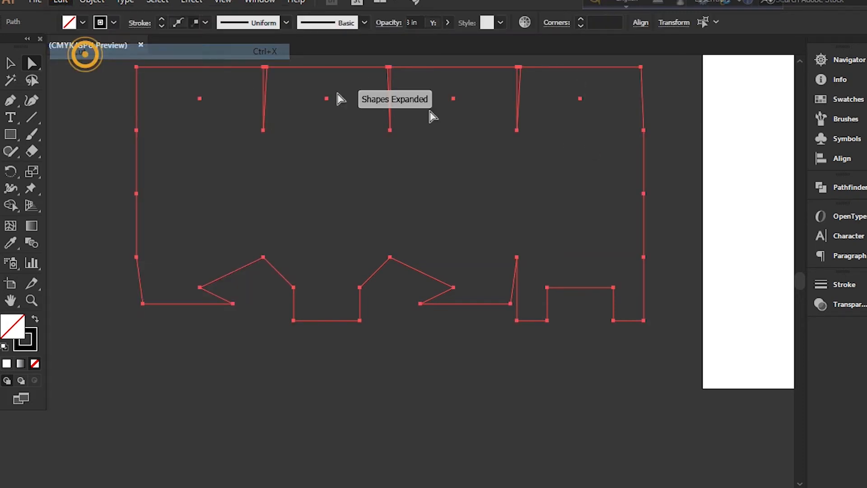
Add a new layer above Diecard and name it Cressing Line
{"action": "left_click", "coordinate": [866, 135]}
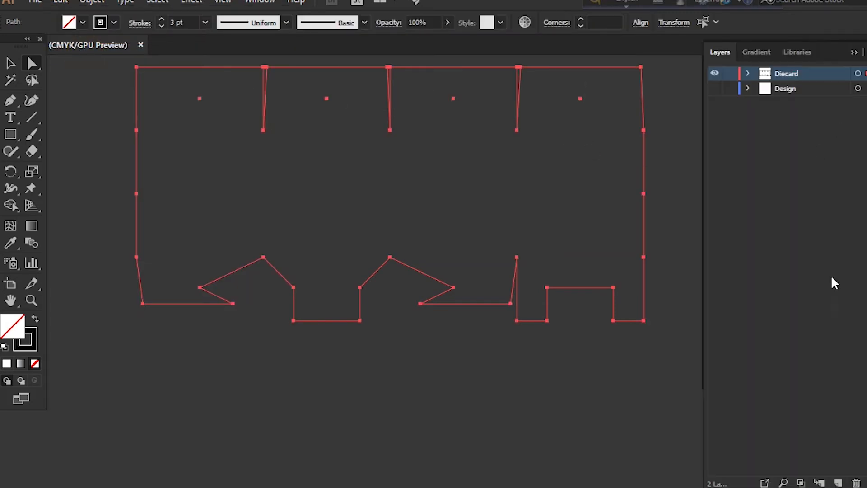
{"action": "left_click", "coordinate": [838, 483]}
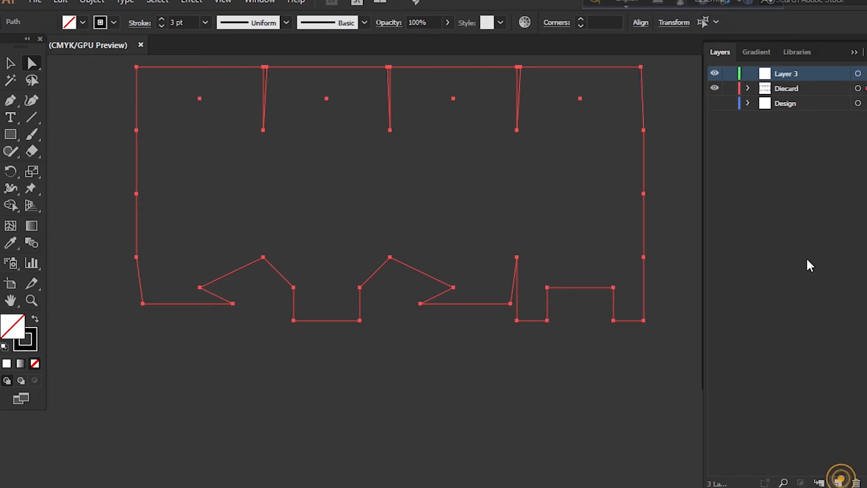
{"action": "double_click", "coordinate": [786, 74]}
{"action": "type", "text": "Cressing Line"}
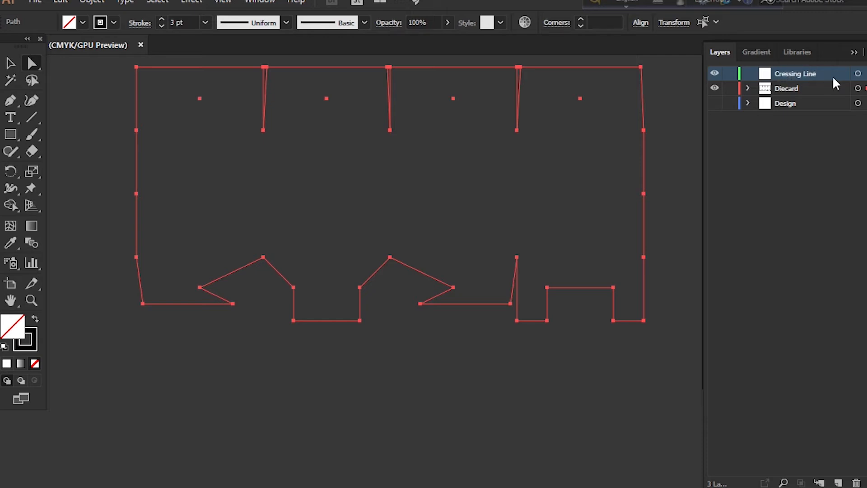
Clear the selection and paste the cut fold lines in front on the Cressing Line layer
{"action": "left_click", "coordinate": [858, 74]}
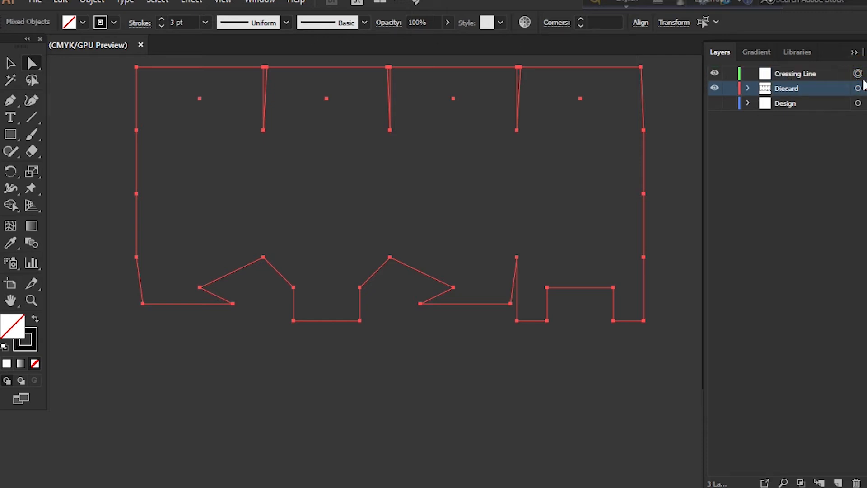
{"action": "left_click", "coordinate": [815, 75]}
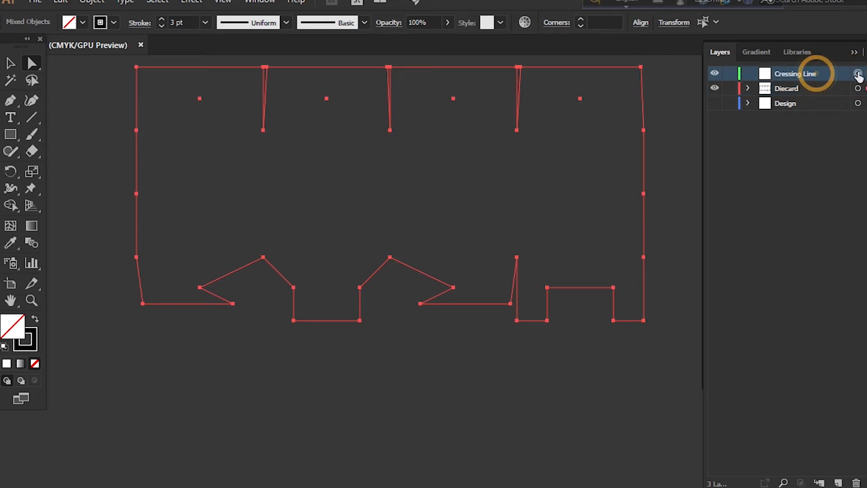
{"action": "left_click", "coordinate": [858, 74]}
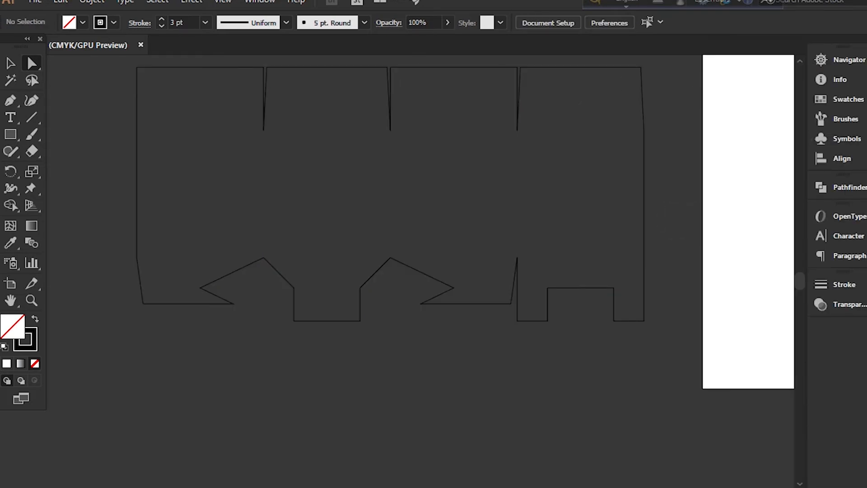
{"action": "left_click", "coordinate": [857, 73]}
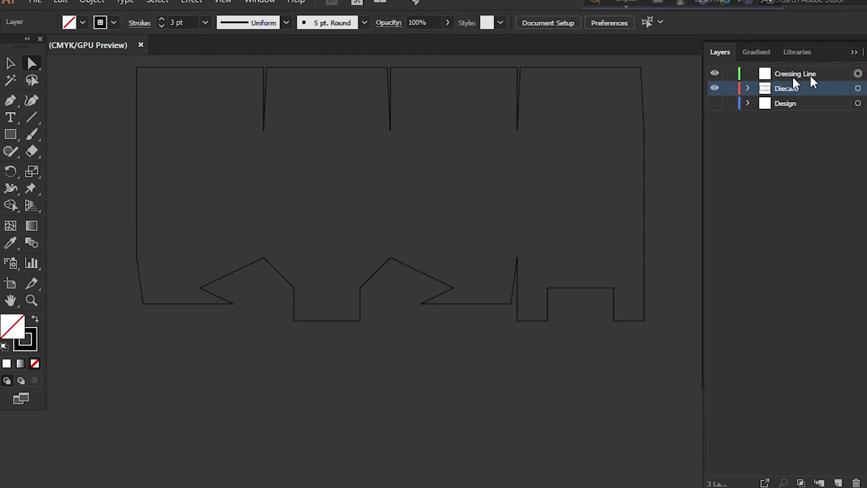
{"action": "left_click", "coordinate": [804, 74]}
{"action": "left_click", "coordinate": [60, 1]}
{"action": "left_click", "coordinate": [99, 97]}
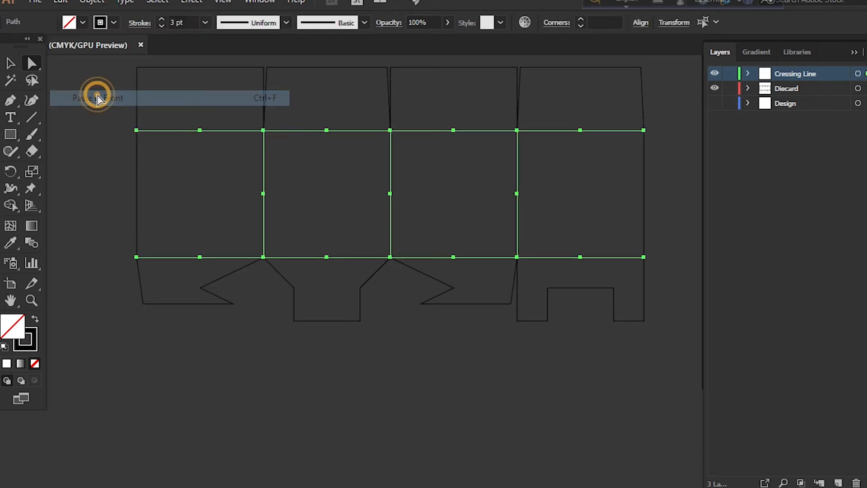
Turn the pasted fold lines into dashed strokes and deselect them
{"action": "left_click", "coordinate": [139, 23]}
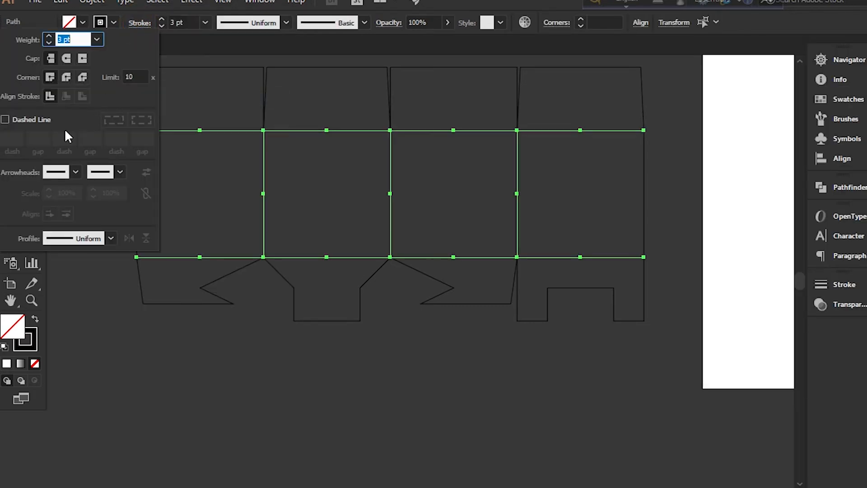
{"action": "left_click", "coordinate": [5, 119]}
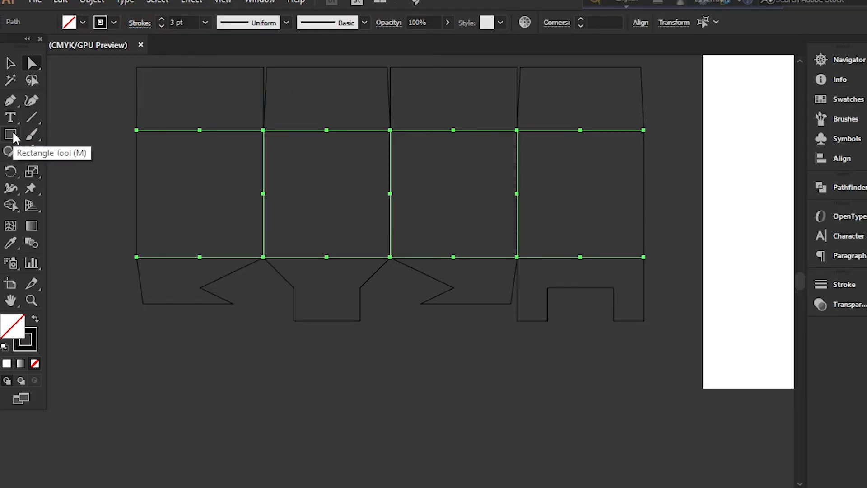
{"action": "left_click", "coordinate": [10, 63]}
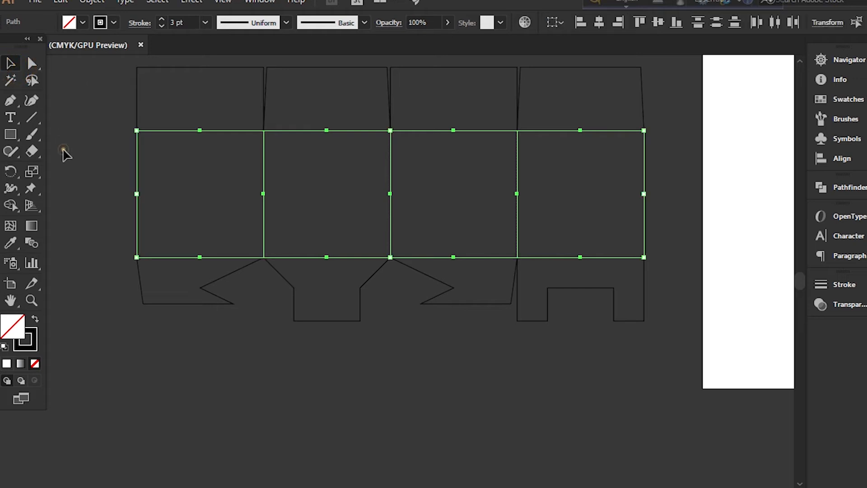
{"action": "left_click", "coordinate": [63, 149]}
Check the artwork on the Cressing Line, Diecard and Design layers, making the Design layer visible again
{"action": "left_click", "coordinate": [866, 59]}
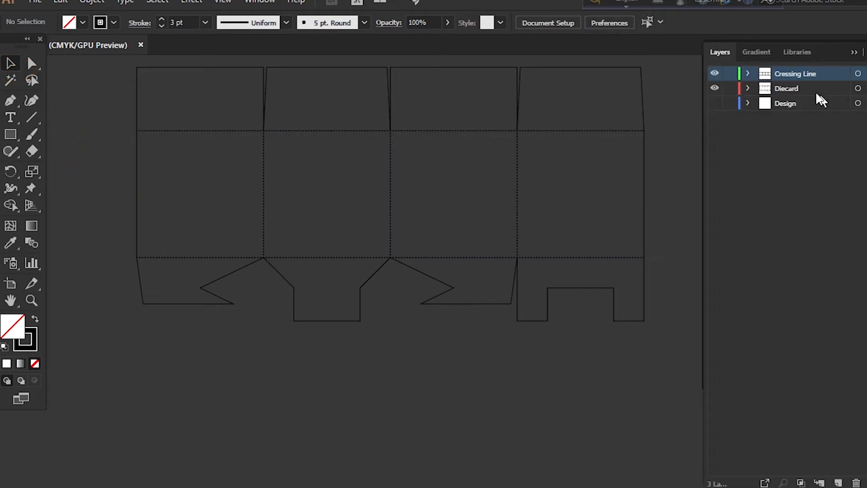
{"action": "left_click", "coordinate": [857, 74]}
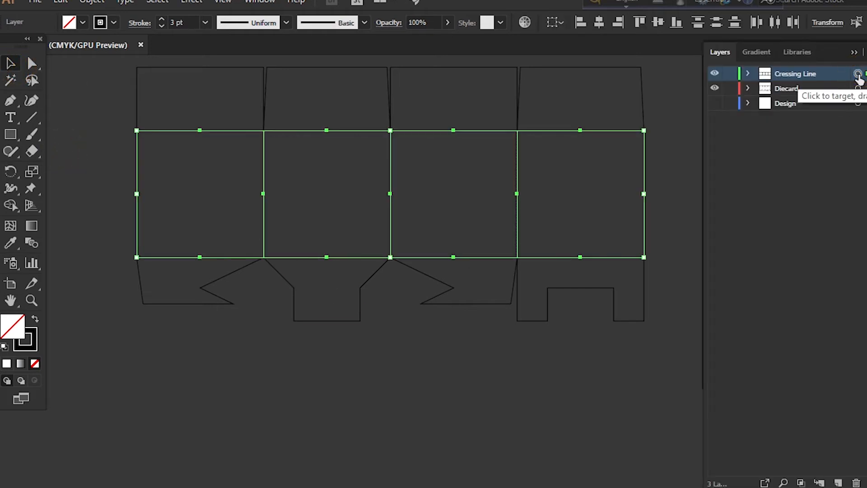
{"action": "left_click", "coordinate": [857, 89]}
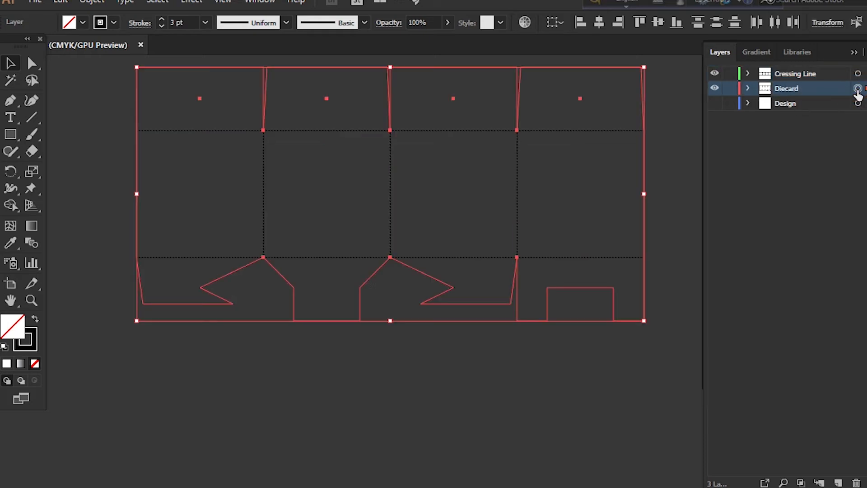
{"action": "left_click", "coordinate": [715, 104]}
{"action": "left_click", "coordinate": [858, 104]}
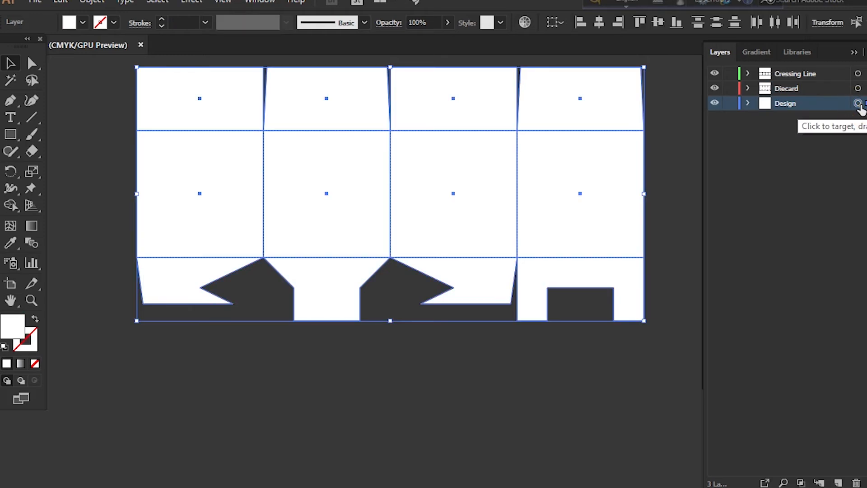
{"action": "left_click", "coordinate": [434, 375]}
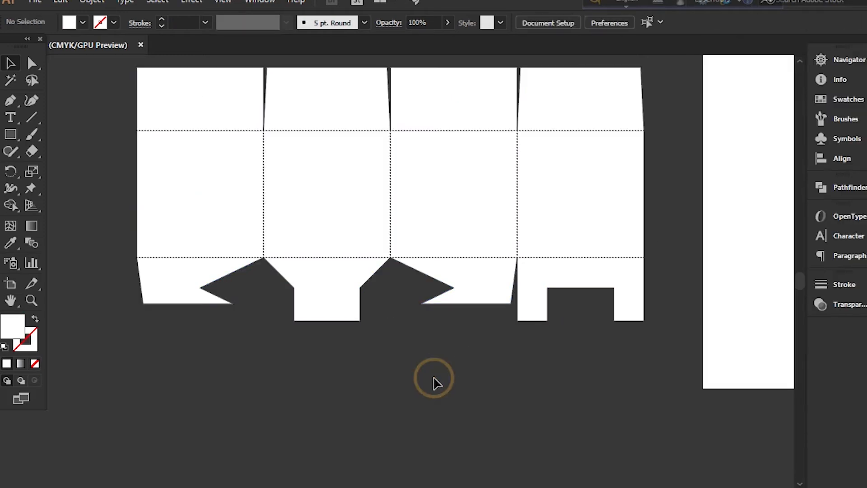
Try to fit Artboard 1 to the bounds of the complete box template
{"action": "key", "text": "ctrl+minus"}
{"action": "left_click_drag", "start_coordinate": [266, 145], "coordinate": [498, 352]}
{"action": "left_click_drag", "start_coordinate": [480, 256], "coordinate": [530, 272]}
{"action": "left_click", "coordinate": [10, 284]}
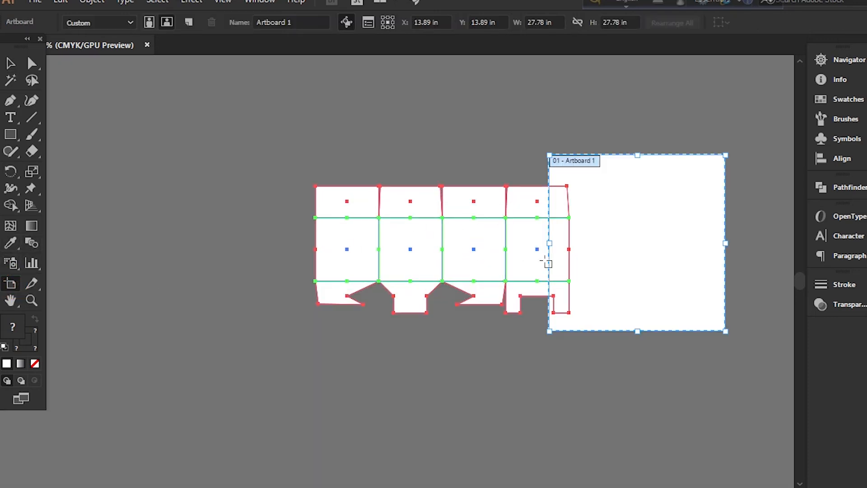
{"action": "left_click", "coordinate": [556, 256]}
{"action": "left_click_drag", "start_coordinate": [358, 170], "coordinate": [355, 178]}
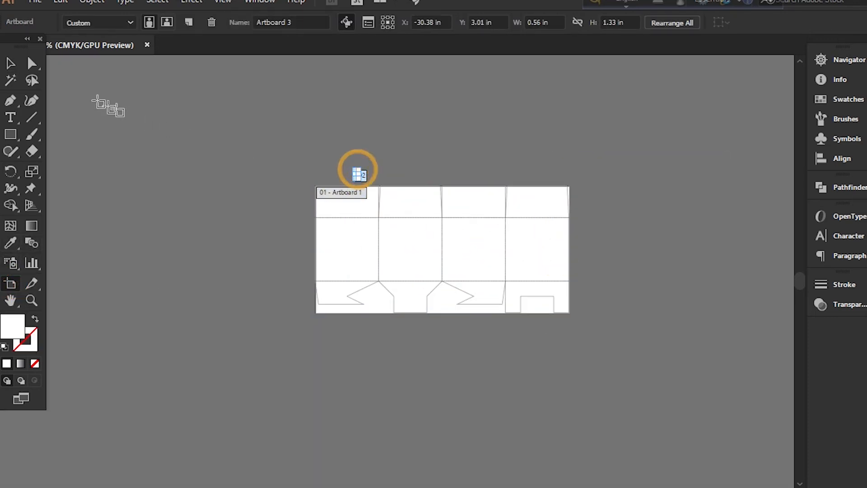
{"action": "left_click", "coordinate": [17, 65]}
{"action": "left_click", "coordinate": [468, 161]}
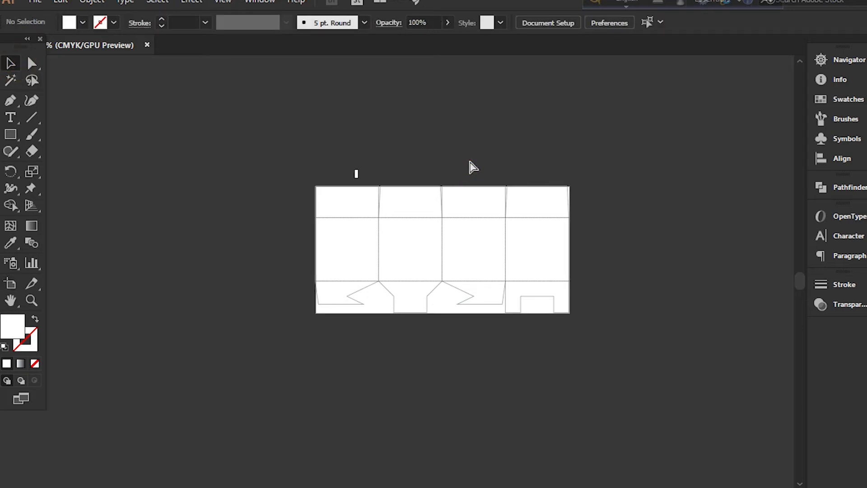
Show the transparency grid behind the box template and check the area around its upper flaps
{"action": "key", "text": "ctrl+="}
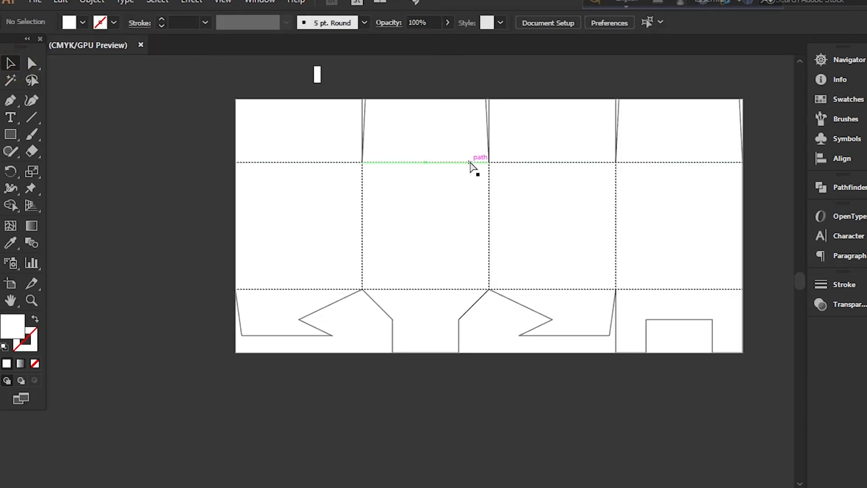
{"action": "scroll", "coordinate": [470, 168], "scroll_direction": "up", "scroll_amount": 2}
{"action": "left_click", "coordinate": [318, 107]}
{"action": "key", "text": "ctrl+="}
{"action": "key", "text": "ctrl+="}
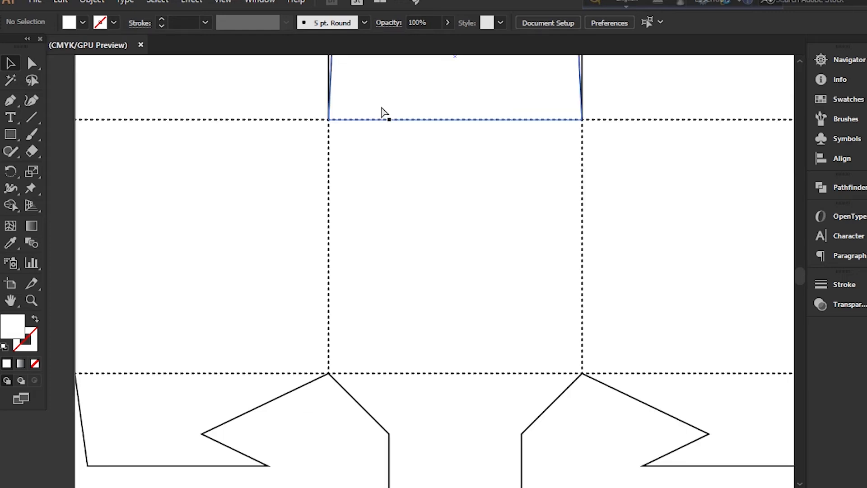
{"action": "scroll", "coordinate": [384, 113], "scroll_direction": "up", "scroll_amount": 3}
{"action": "key", "text": "shift+ctrl+d"}
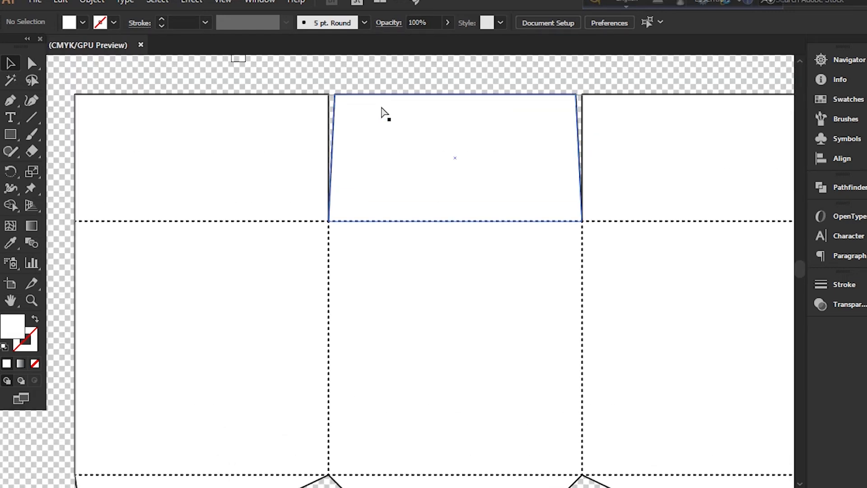
{"action": "scroll", "coordinate": [384, 113], "scroll_direction": "up", "scroll_amount": 3}
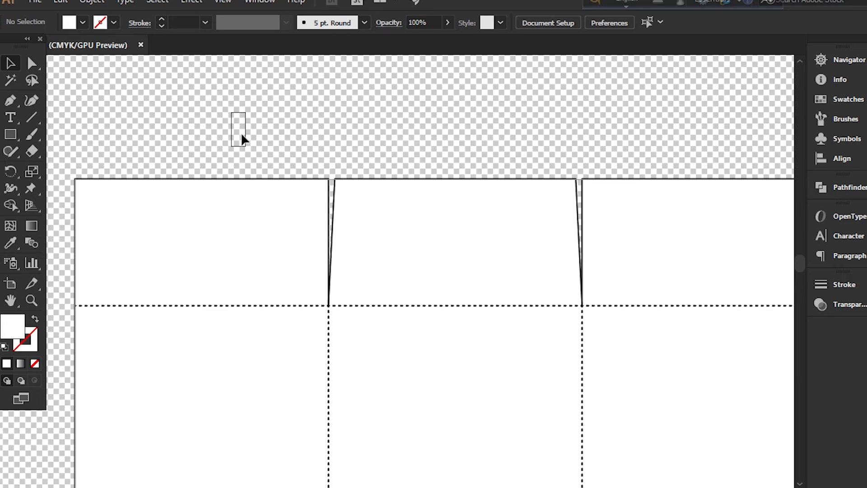
{"action": "scroll", "coordinate": [251, 138], "scroll_direction": "down", "scroll_amount": 5}
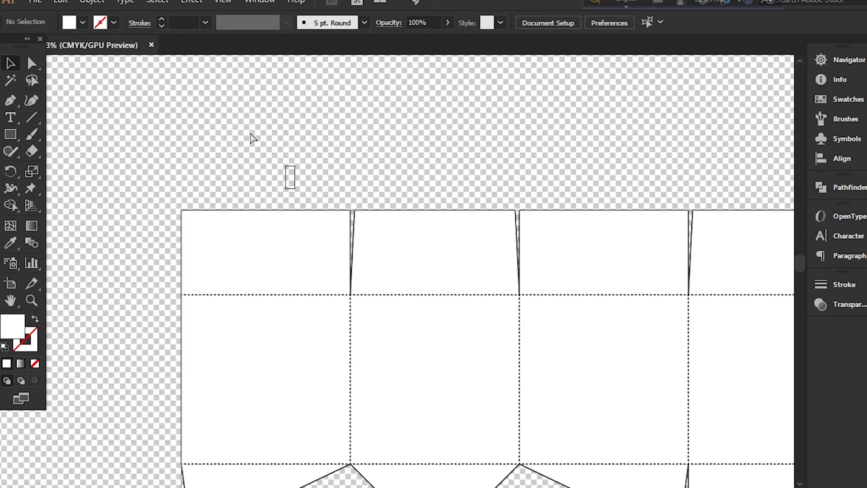
Select all the box artwork and fit Artboard 1 to its bounds at 40 x 20 in
{"action": "key", "text": "ctrl+a"}
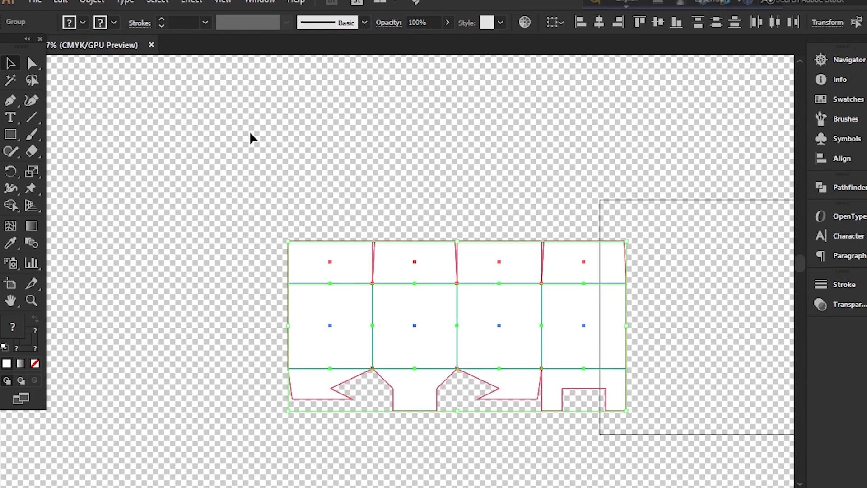
{"action": "left_click", "coordinate": [11, 284]}
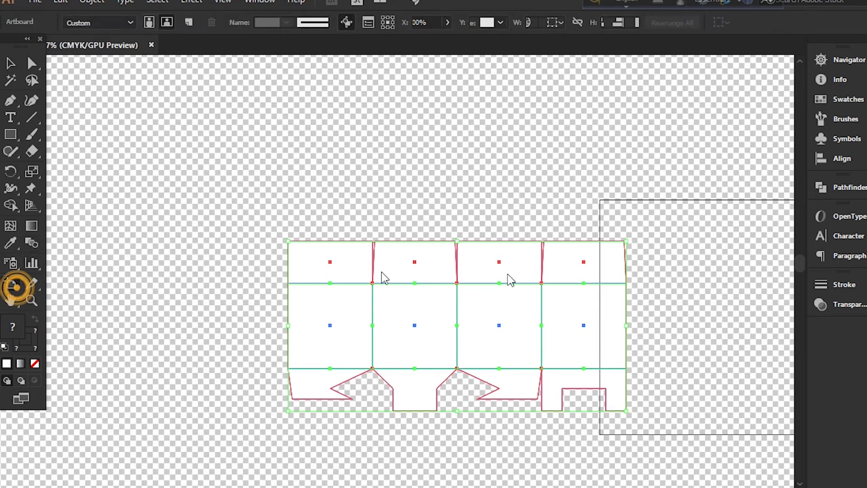
{"action": "left_click", "coordinate": [613, 302]}
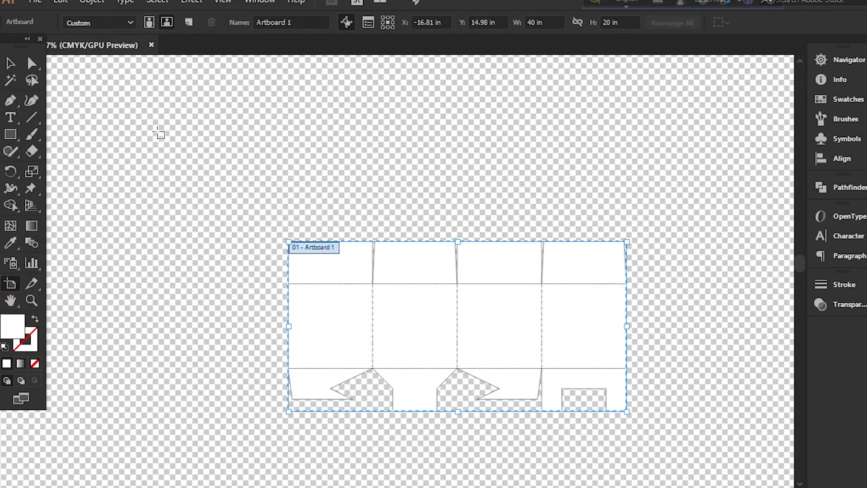
{"action": "left_click", "coordinate": [13, 63]}
{"action": "key", "text": "ctrl+equal"}
{"action": "key", "text": "ctrl+equal"}
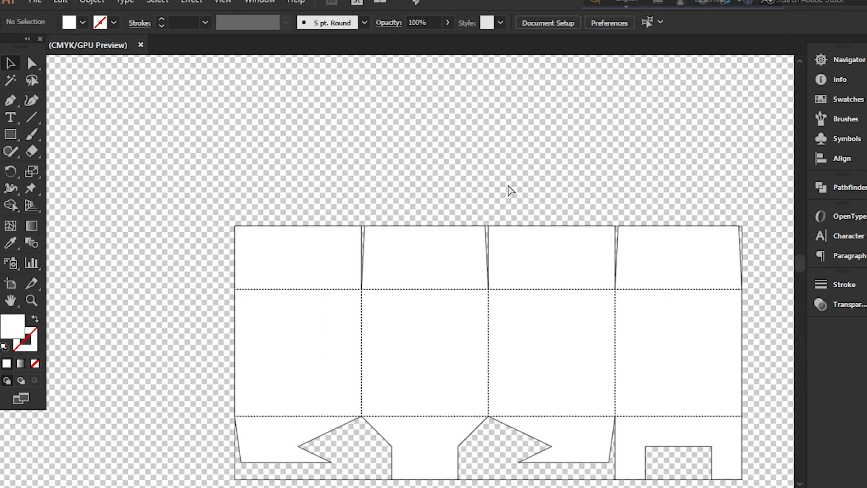
{"action": "scroll", "coordinate": [508, 188], "scroll_direction": "down", "scroll_amount": 3}
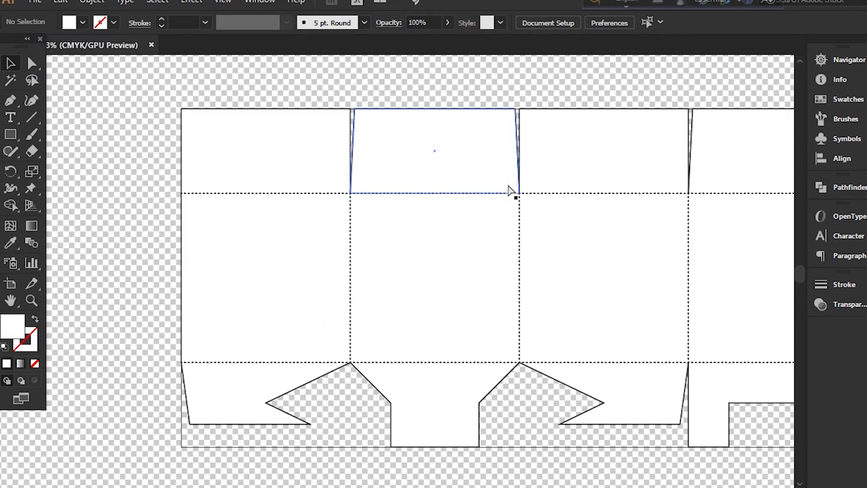
{"action": "key", "text": "ctrl+minus"}
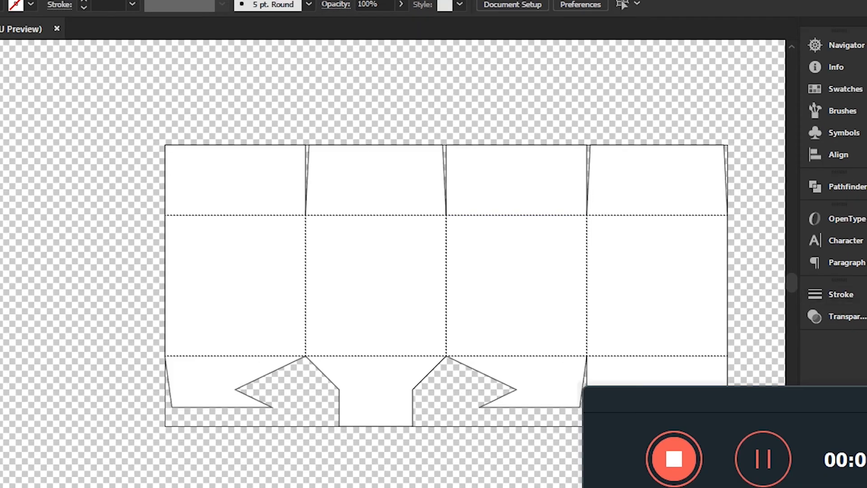
Select the white box shapes, lock the Cressing Line and Diecard layers, and make the Design layer active
{"action": "left_click", "coordinate": [535, 299]}
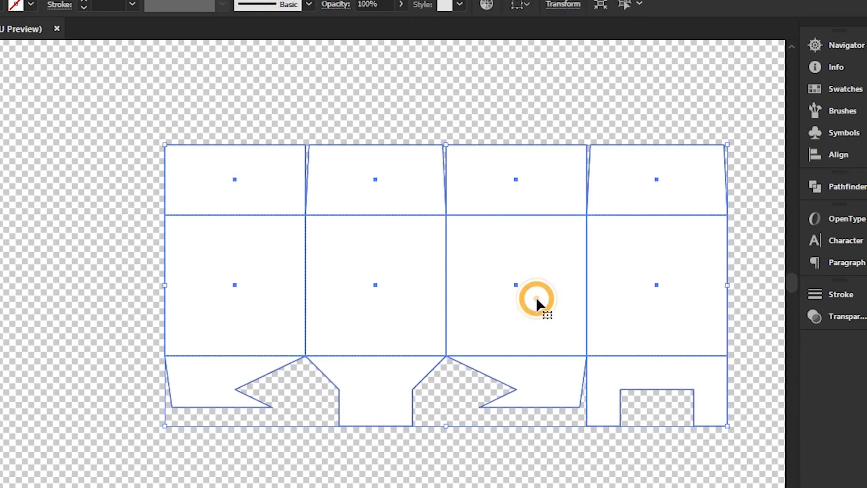
{"action": "key", "text": "F7"}
{"action": "left_click", "coordinate": [714, 60]}
{"action": "left_click", "coordinate": [713, 77]}
{"action": "left_click", "coordinate": [785, 95]}
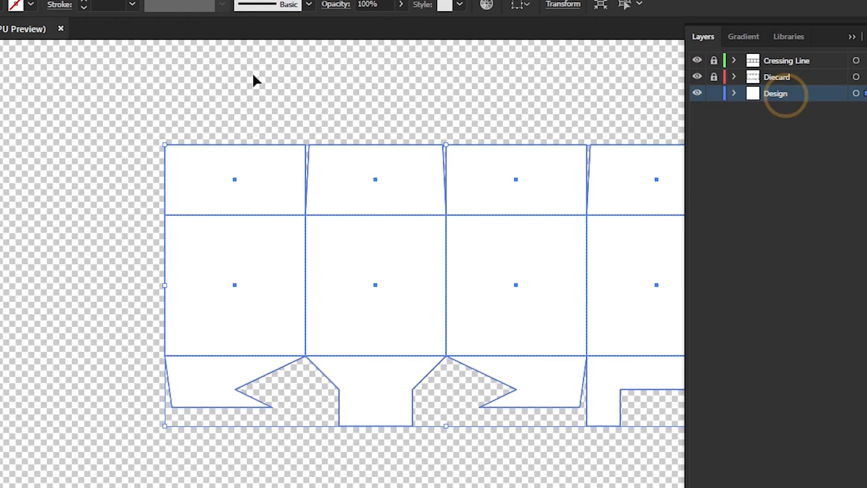
Unite the selected panels and flaps on the Design layer into one shape
{"action": "left_click", "coordinate": [851, 37]}
{"action": "left_click", "coordinate": [849, 187]}
{"action": "left_click", "coordinate": [635, 217]}
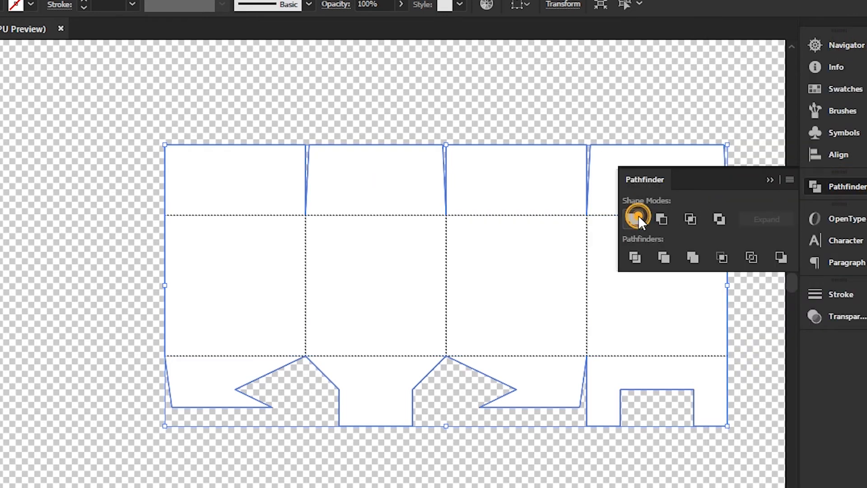
Place the linked paper texture kiwihug-y_2GC4EhOP4-unsplash from the New folder in Pictures over the box template
{"action": "left_click", "coordinate": [0, 0]}
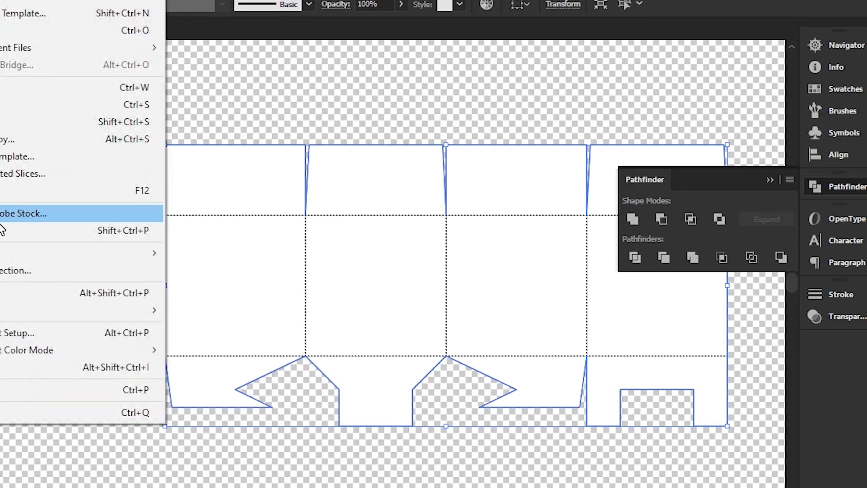
{"action": "left_click", "coordinate": [3, 235]}
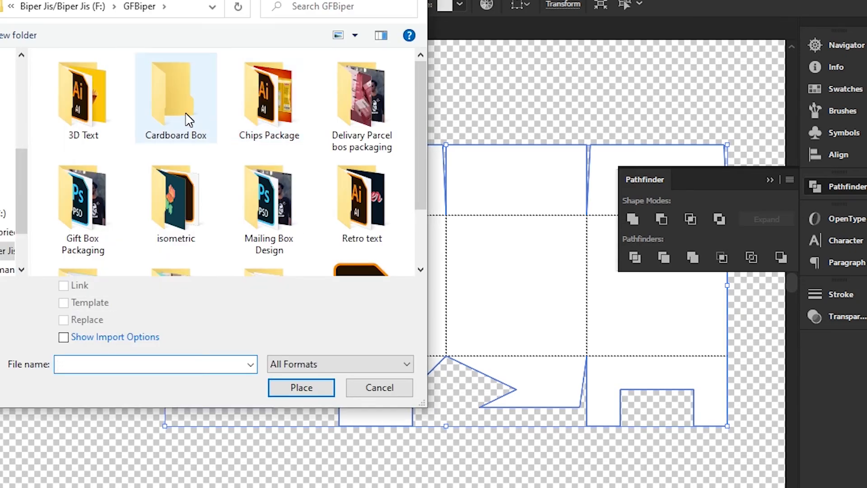
{"action": "left_click", "coordinate": [5, 176]}
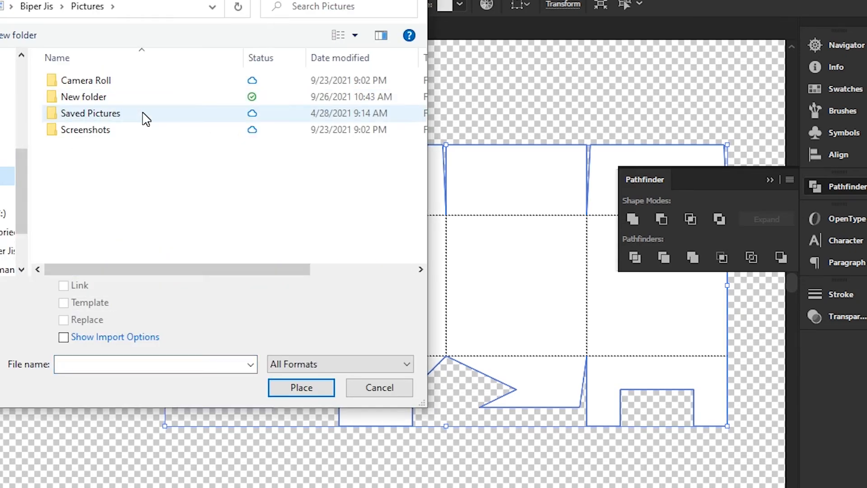
{"action": "double_click", "coordinate": [145, 106]}
{"action": "scroll", "coordinate": [226, 171], "scroll_direction": "down", "scroll_amount": 2}
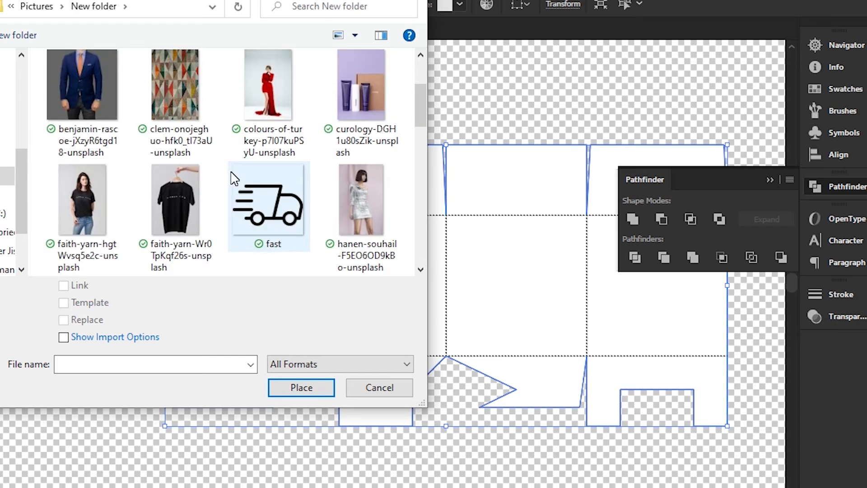
{"action": "scroll", "coordinate": [234, 178], "scroll_direction": "down", "scroll_amount": 3}
{"action": "left_click", "coordinate": [189, 186]}
{"action": "left_click", "coordinate": [302, 387]}
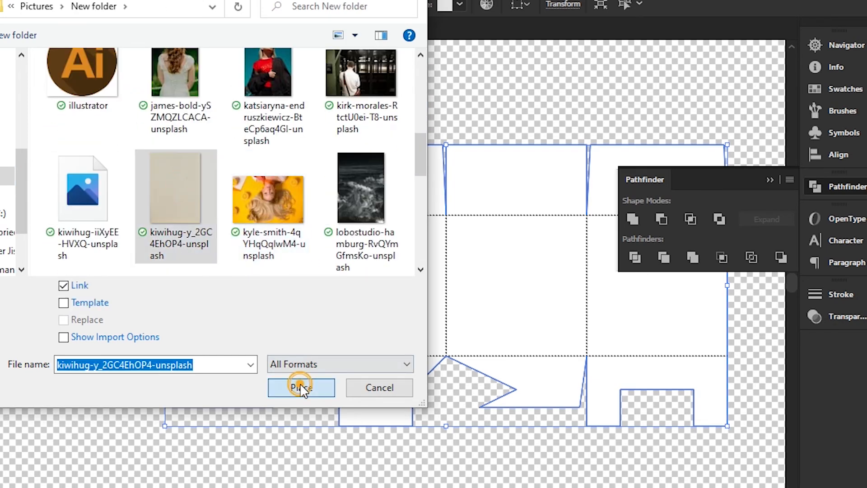
{"action": "left_click", "coordinate": [81, 88]}
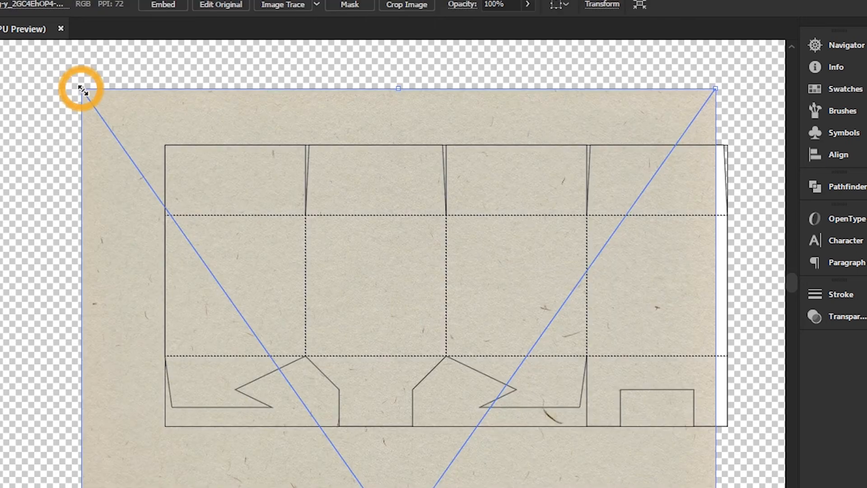
Move the paper texture so it covers the whole box template and send it to the back
{"action": "left_click_drag", "start_coordinate": [191, 108], "coordinate": [241, 106]}
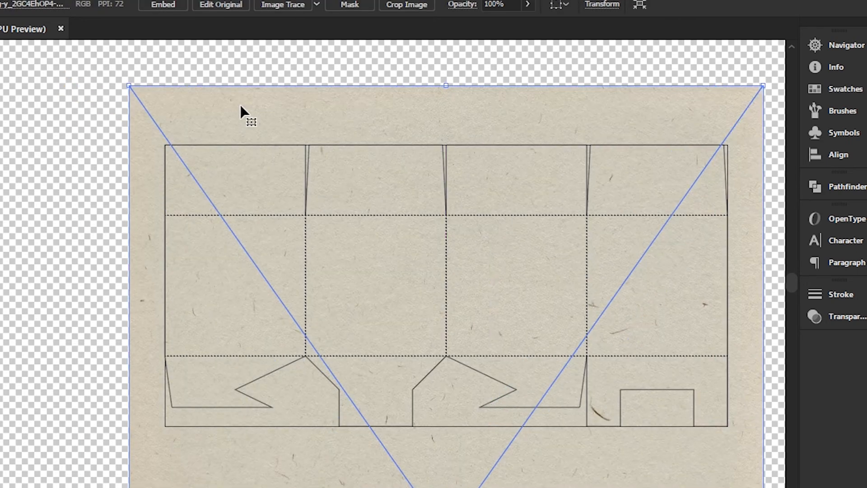
{"action": "right_click", "coordinate": [534, 231]}
{"action": "mouse_move", "coordinate": [608, 366]}
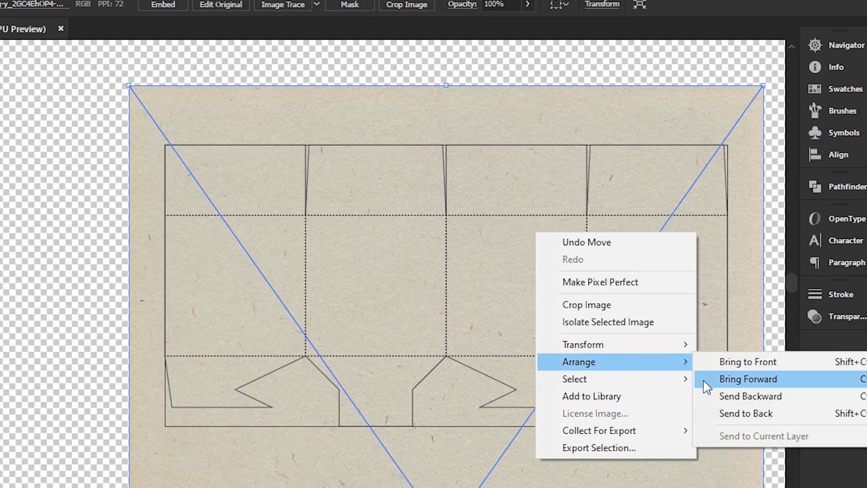
{"action": "left_click", "coordinate": [730, 412]}
Select the paper texture together with the united box shape and make a clipping mask
{"action": "left_click_drag", "start_coordinate": [65, 149], "coordinate": [312, 237]}
{"action": "right_click", "coordinate": [458, 298]}
{"action": "left_click", "coordinate": [517, 411]}
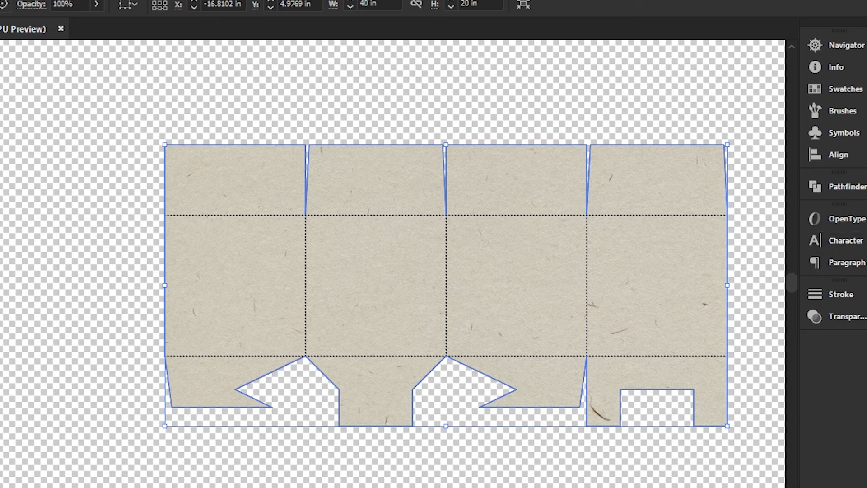
Expand the Design layer and lock the clipped paper texture group inside it
{"action": "left_click", "coordinate": [866, 154]}
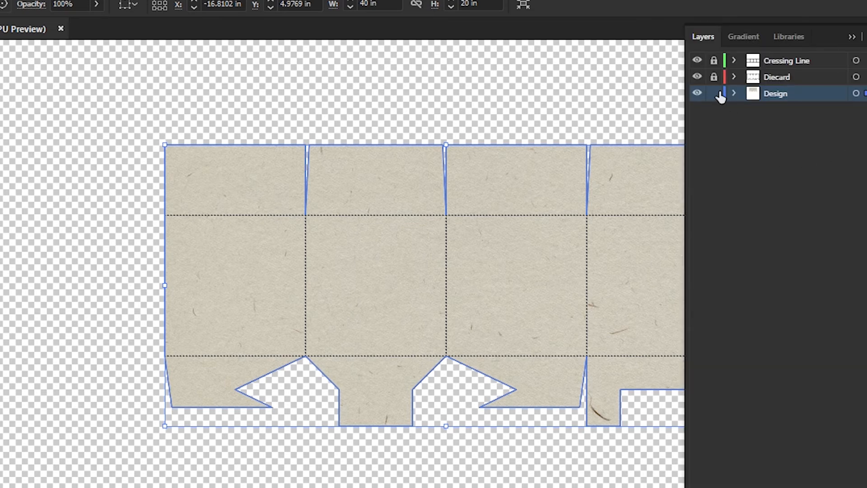
{"action": "left_click", "coordinate": [734, 94]}
{"action": "left_click", "coordinate": [715, 109]}
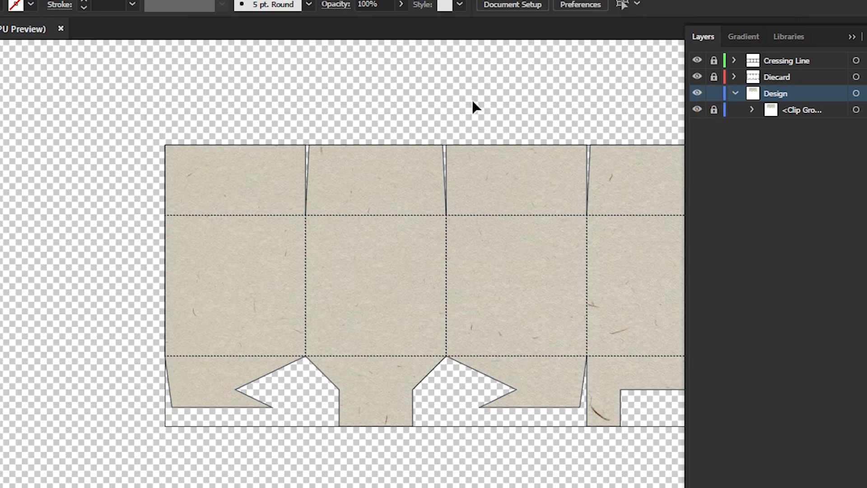
{"action": "left_click", "coordinate": [469, 120]}
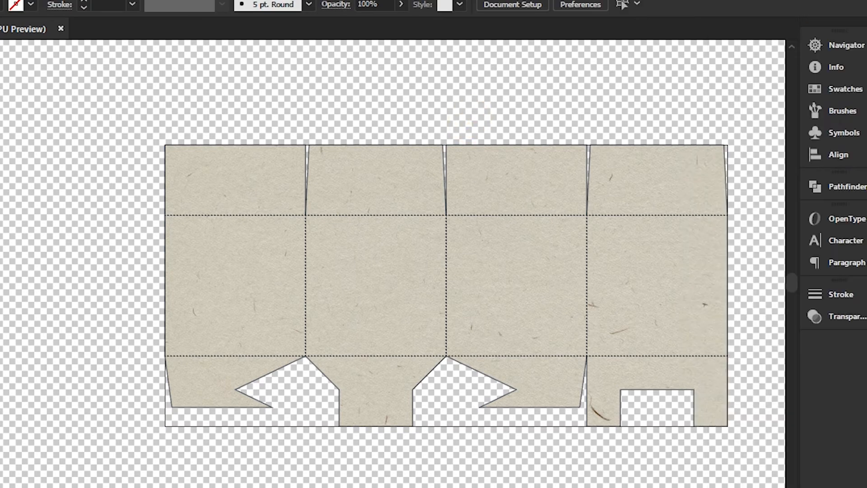
Add the text "1" in Myriad Pro on the second square panel and enlarge it to 128.82 pt
{"action": "scroll", "coordinate": [393, 263], "scroll_direction": "right", "scroll_amount": 2}
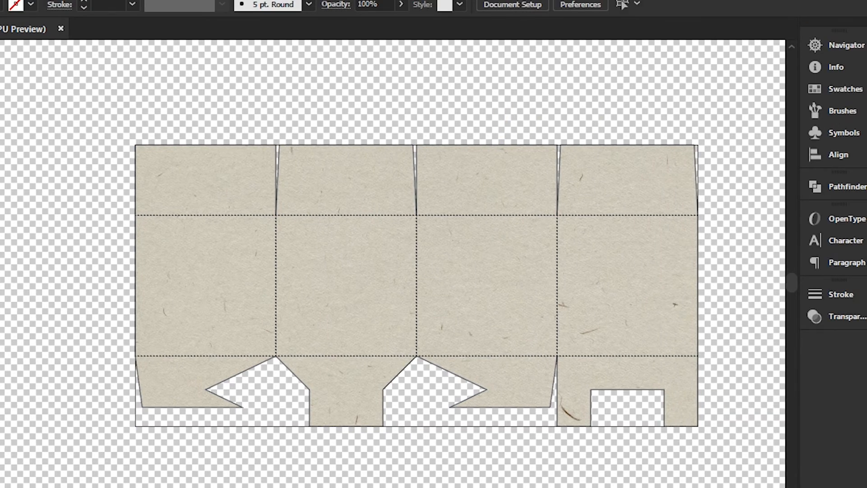
{"action": "key", "text": "t"}
{"action": "left_click", "coordinate": [317, 245]}
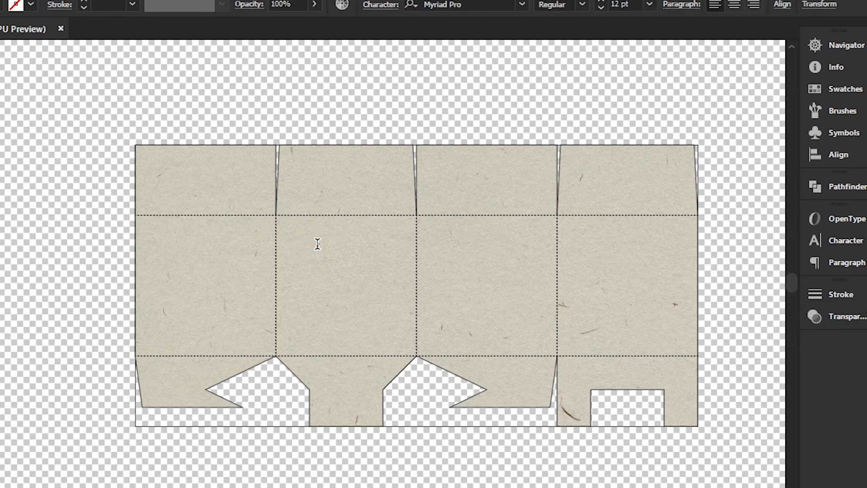
{"action": "left_click", "coordinate": [317, 244]}
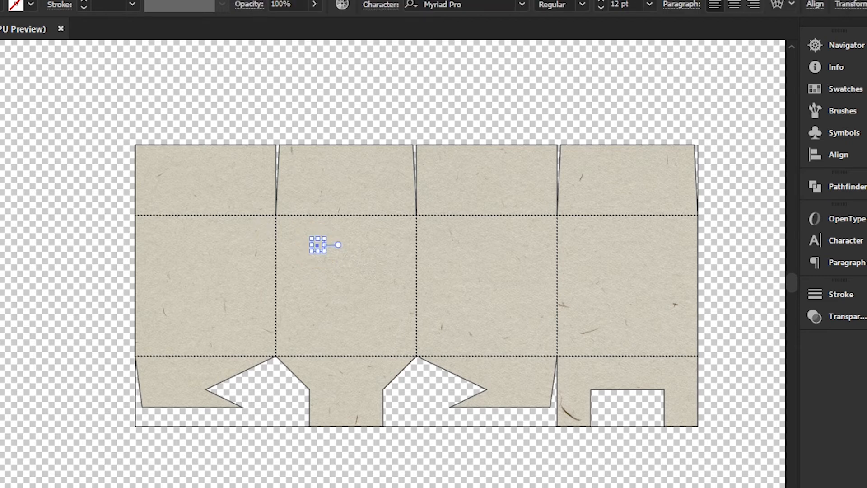
{"action": "left_click_drag", "start_coordinate": [324, 253], "coordinate": [402, 316]}
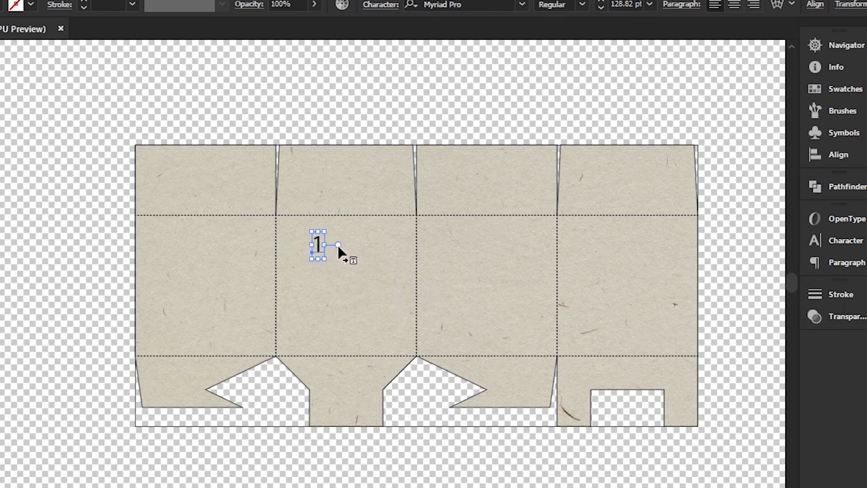
Move the number 1 to the upper-left corner of the second square panel
{"action": "key", "text": "ctrl+equal"}
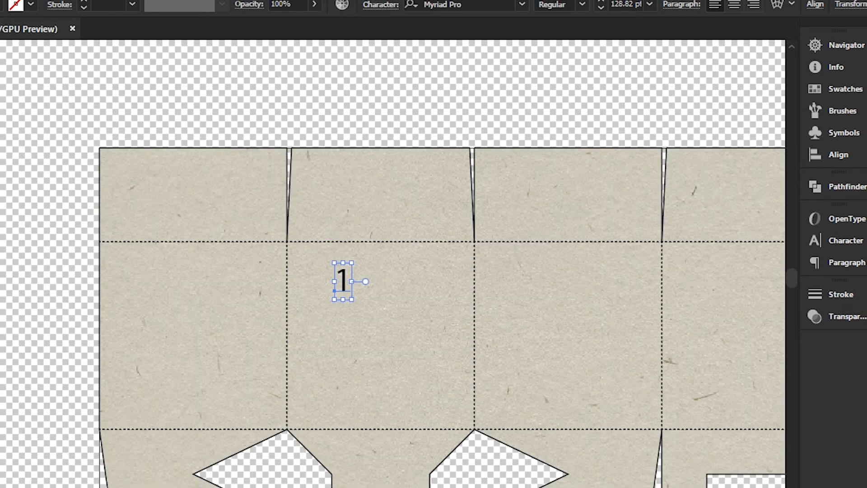
{"action": "scroll", "coordinate": [393, 264], "scroll_direction": "right", "scroll_amount": 3}
{"action": "left_click_drag", "start_coordinate": [272, 272], "coordinate": [241, 266]}
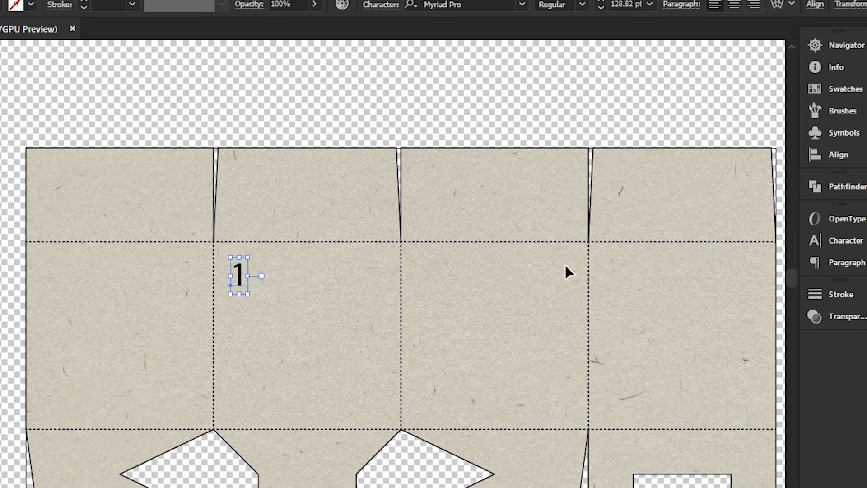
Add the text "Cartton" in Myriad Pro, enlarge it and place it directly after the number 1
{"action": "left_click", "coordinate": [846, 234]}
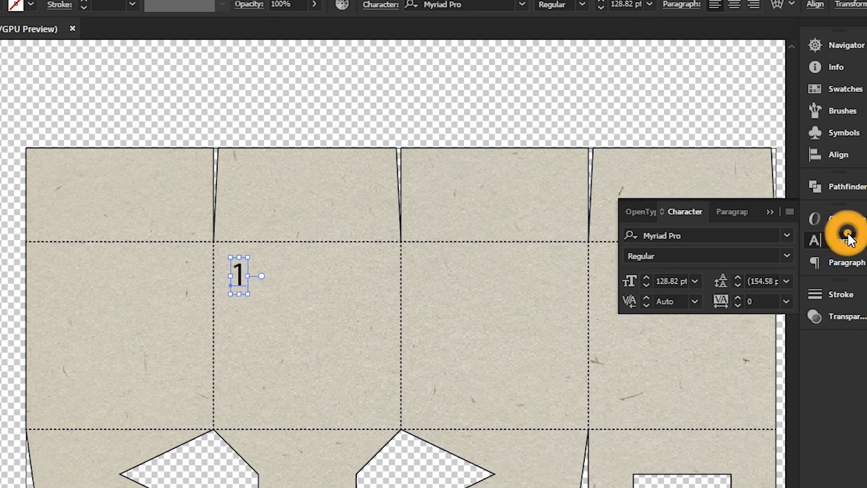
{"action": "left_click", "coordinate": [847, 232]}
{"action": "key", "text": "t"}
{"action": "left_click", "coordinate": [283, 280]}
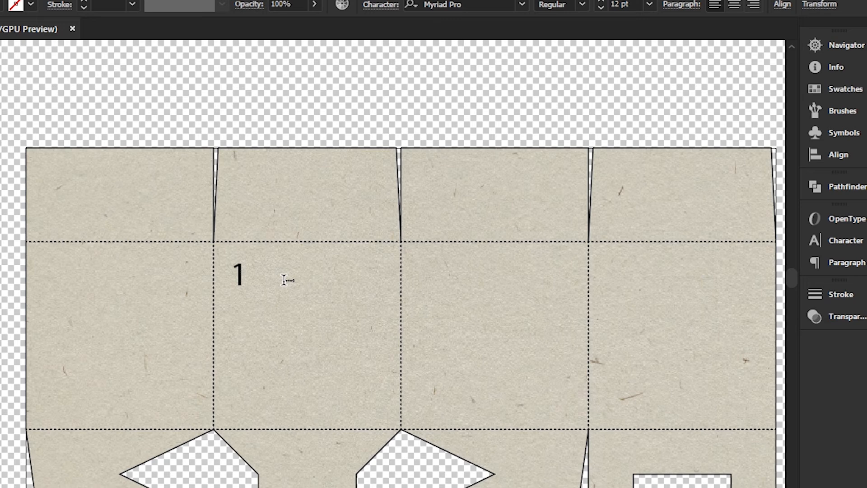
{"action": "key", "text": "Escape"}
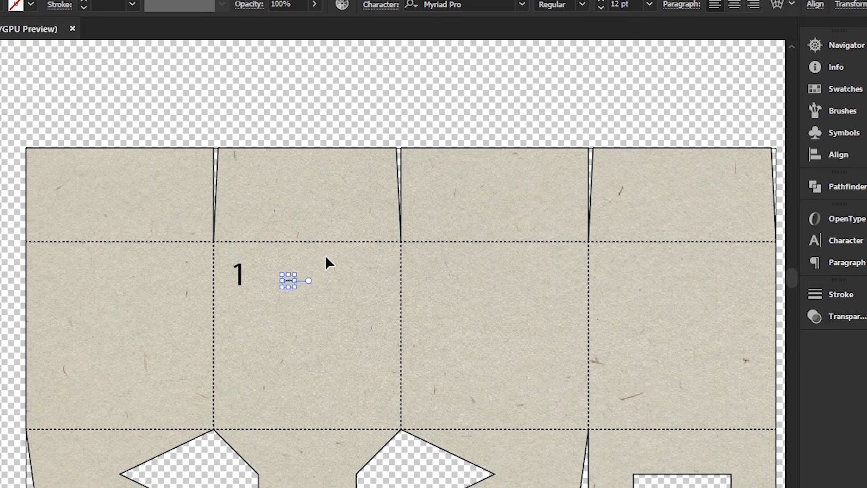
{"action": "mouse_move", "coordinate": [298, 290]}
{"action": "left_mouse_down"}
{"action": "mouse_move", "coordinate": [352, 271]}
{"action": "mouse_move", "coordinate": [323, 293]}
{"action": "mouse_move", "coordinate": [301, 280]}
{"action": "left_mouse_up"}
{"action": "left_click", "coordinate": [323, 323]}
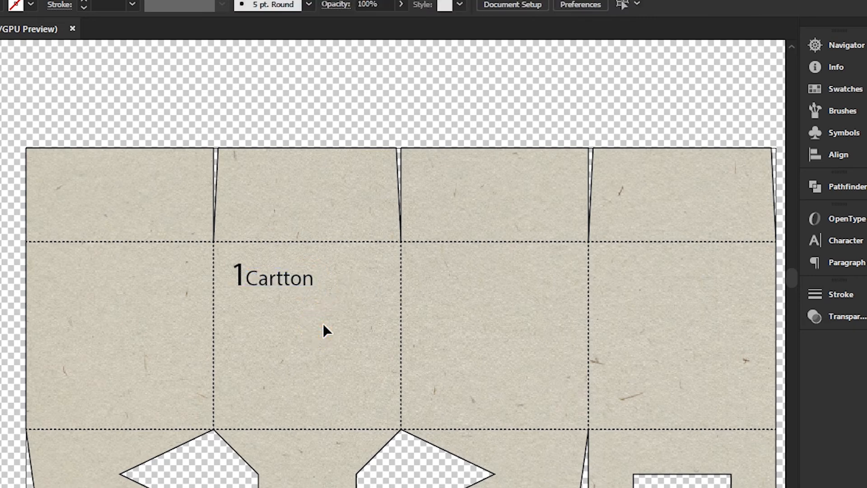
Add the text "24" in Myriad Pro, enlarge it beyond the number 1 and place it directly below that number
{"action": "key", "text": "t"}
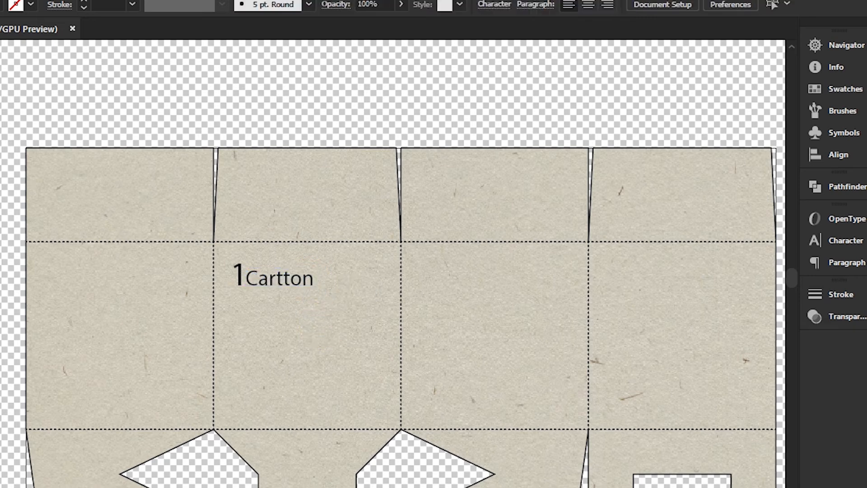
{"action": "left_click", "coordinate": [270, 330]}
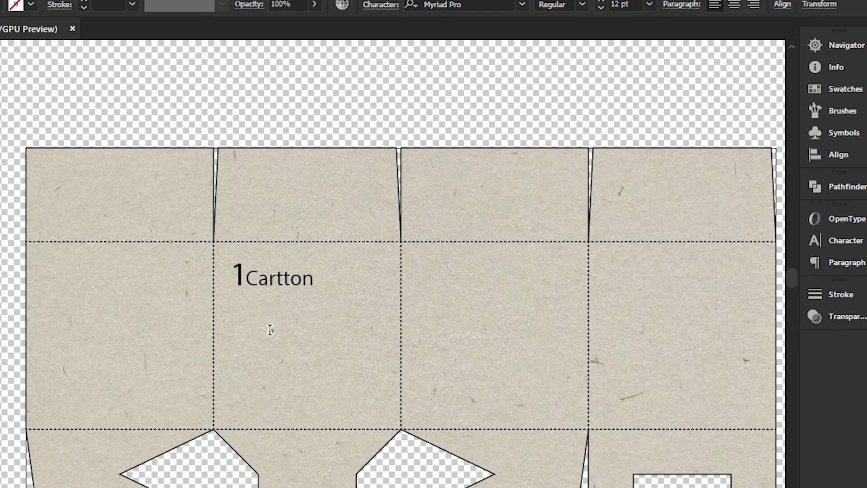
{"action": "key", "text": "Escape"}
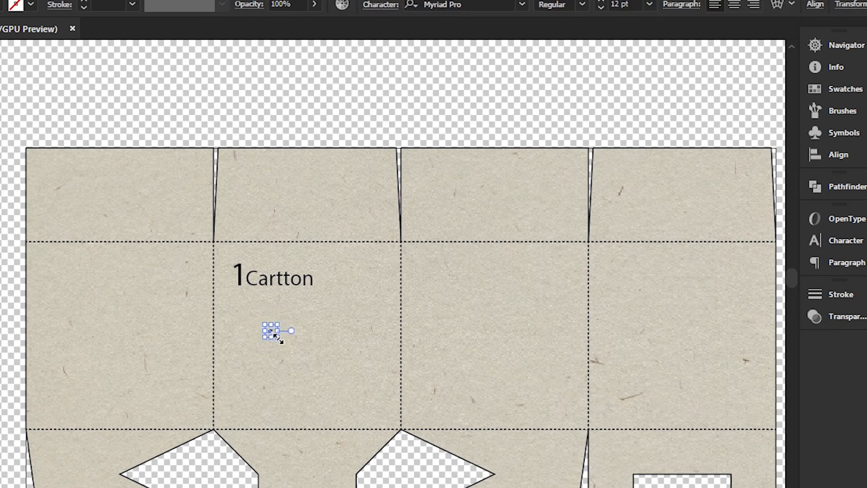
{"action": "left_click_drag", "start_coordinate": [280, 340], "coordinate": [283, 319]}
{"action": "left_click", "coordinate": [337, 332]}
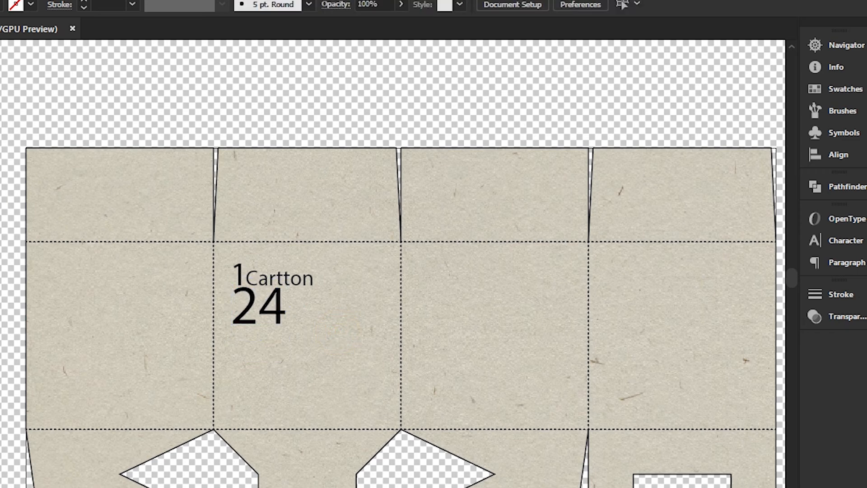
Add the text "Pcs." in Myriad Pro, enlarge it to 84.26 pt and place it directly after the 24, under "Cartton"
{"action": "key", "text": "t"}
{"action": "left_click", "coordinate": [289, 306]}
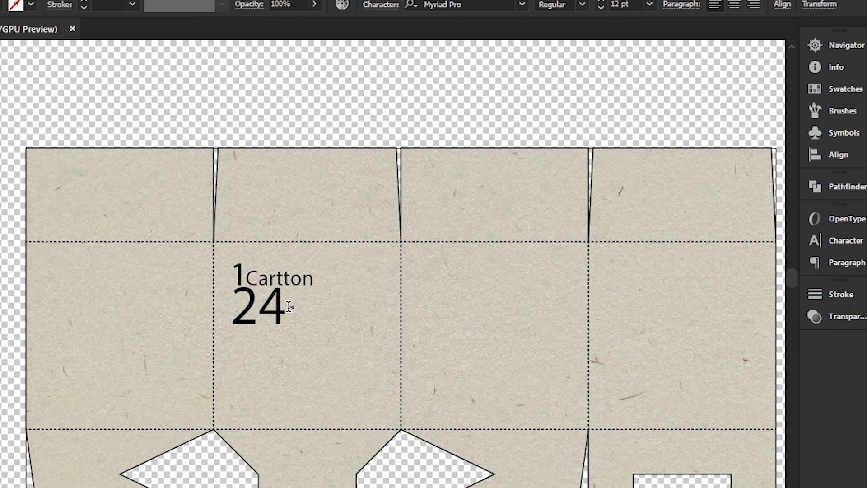
{"action": "left_click", "coordinate": [0, 52]}
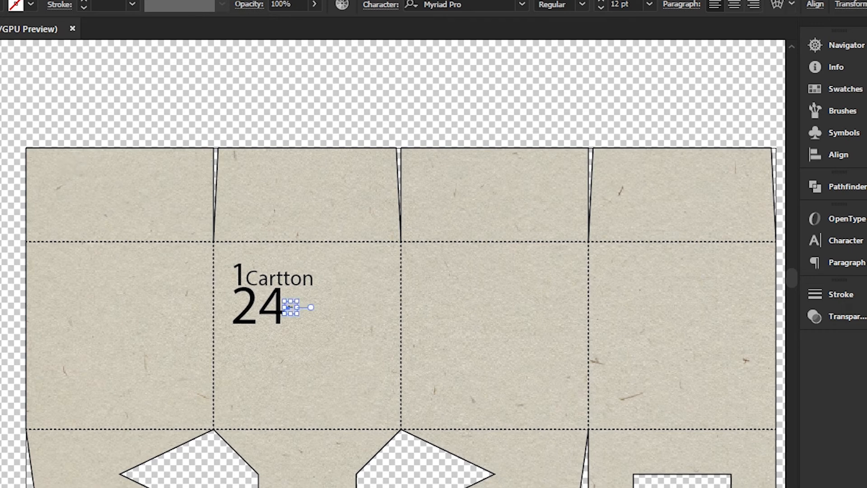
{"action": "left_click_drag", "start_coordinate": [308, 308], "coordinate": [354, 351]}
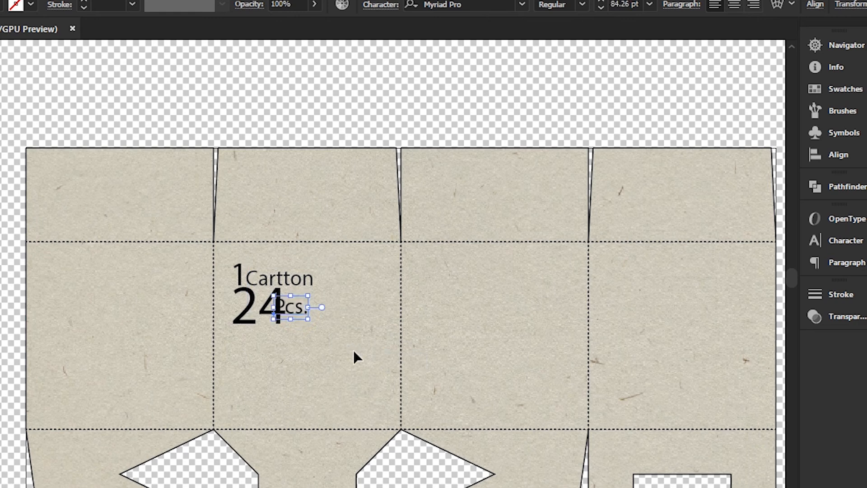
{"action": "mouse_move", "coordinate": [302, 310]}
{"action": "left_mouse_down"}
{"action": "mouse_move", "coordinate": [310, 316]}
{"action": "mouse_move", "coordinate": [314, 307]}
{"action": "left_mouse_up"}
{"action": "left_click", "coordinate": [370, 289]}
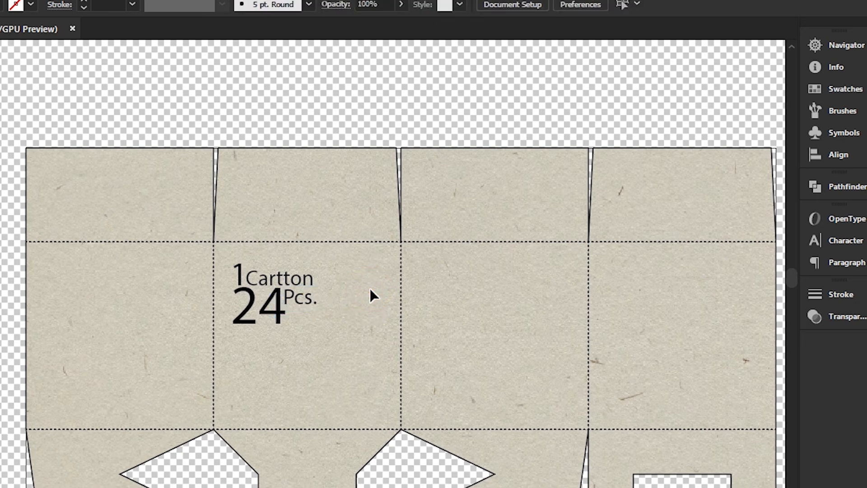
Select all the carton and piece-count texts together and shift them slightly down and to the right inside the panel
{"action": "left_click_drag", "start_coordinate": [220, 250], "coordinate": [327, 338]}
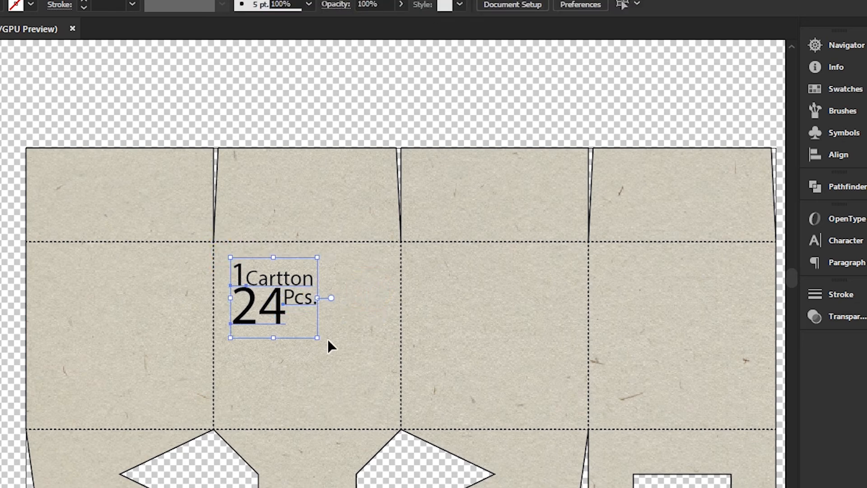
{"action": "left_click", "coordinate": [327, 338]}
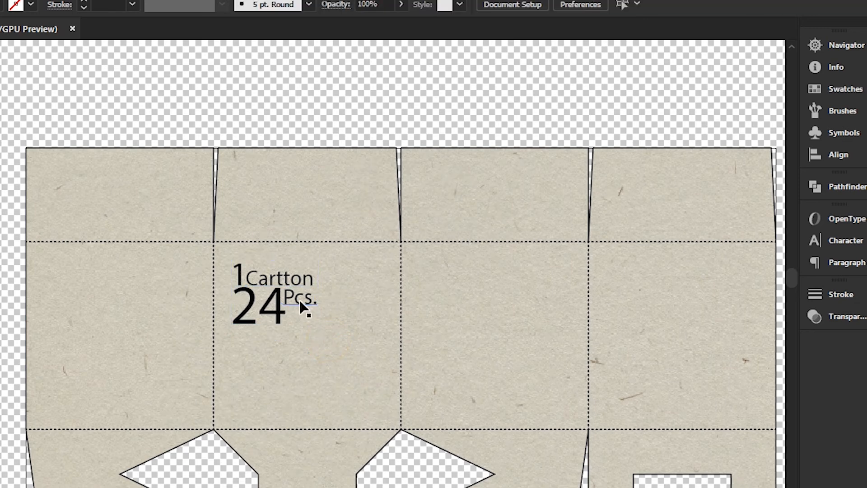
{"action": "left_click_drag", "start_coordinate": [300, 301], "coordinate": [307, 306]}
{"action": "left_click", "coordinate": [403, 311]}
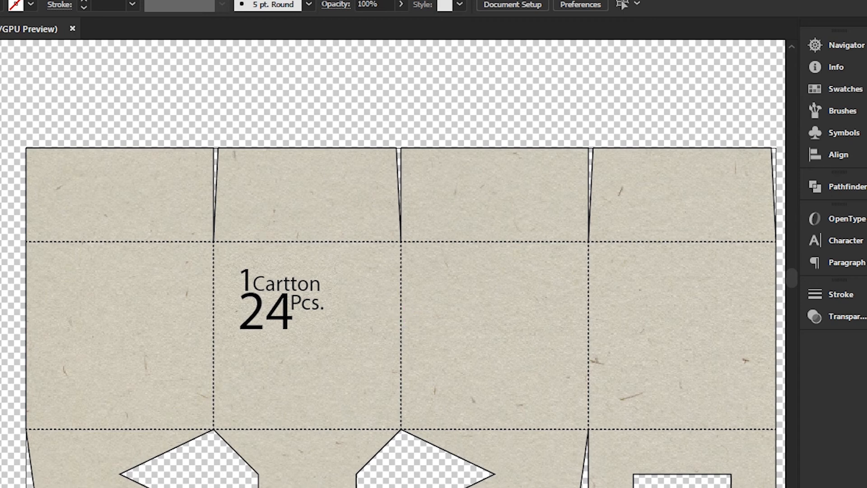
Draw a circle about 2.4 in wide in the lower-left corner of the second square panel and shift it slightly left
{"action": "right_click", "coordinate": [0, 145]}
{"action": "right_click", "coordinate": [0, 127]}
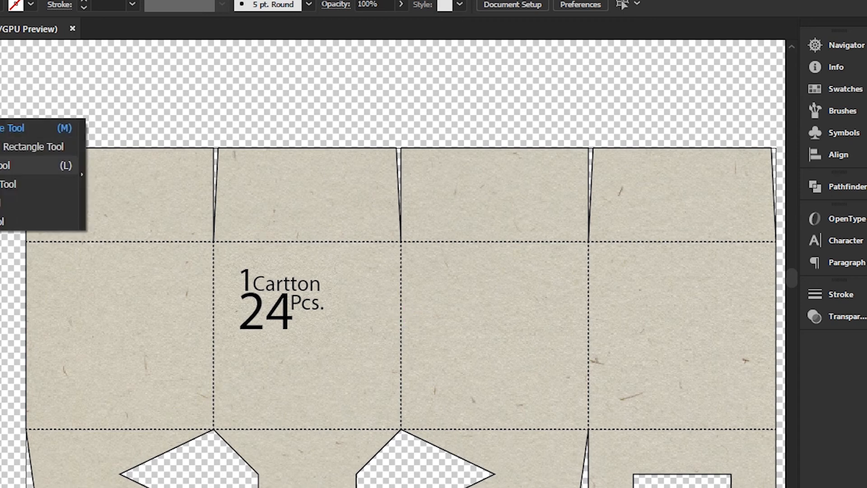
{"action": "left_click", "coordinate": [5, 166]}
{"action": "left_click_drag", "start_coordinate": [237, 372], "coordinate": [283, 417]}
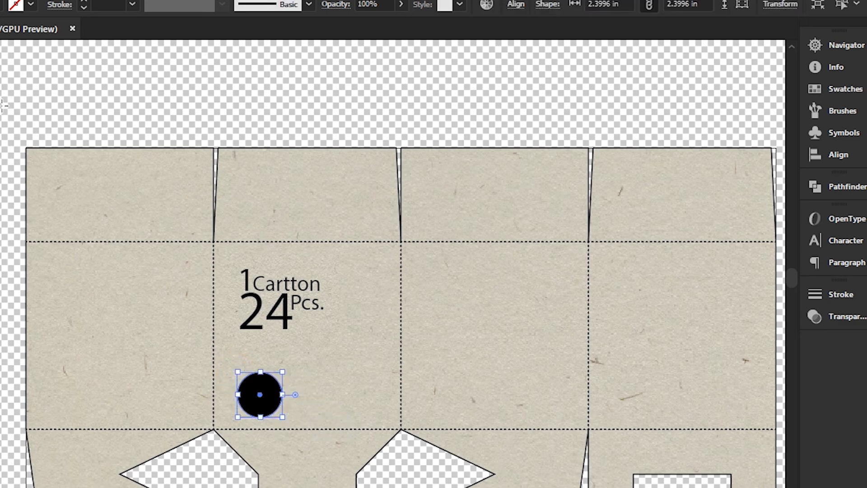
{"action": "left_click", "coordinate": [295, 176]}
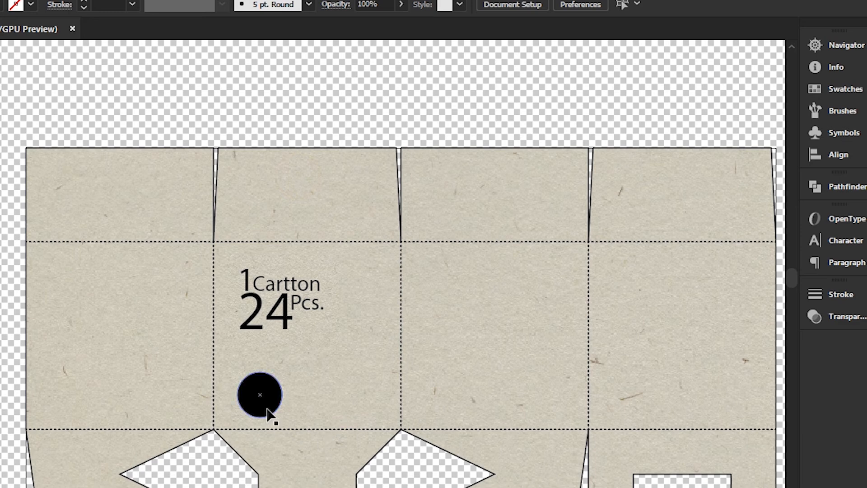
{"action": "left_click_drag", "start_coordinate": [264, 401], "coordinate": [259, 407]}
{"action": "left_click_drag", "start_coordinate": [256, 400], "coordinate": [255, 400]}
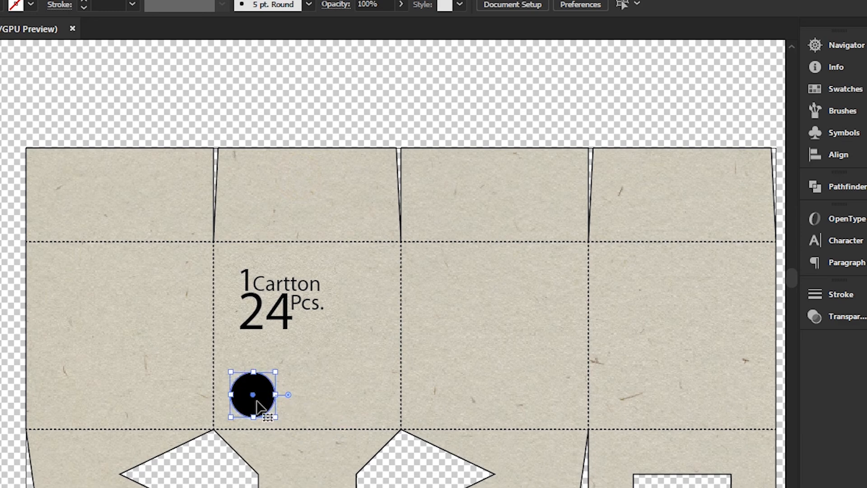
Fill the circle with white and shrink it around its centre to about 1.7 in wide
{"action": "left_click", "coordinate": [1, 5]}
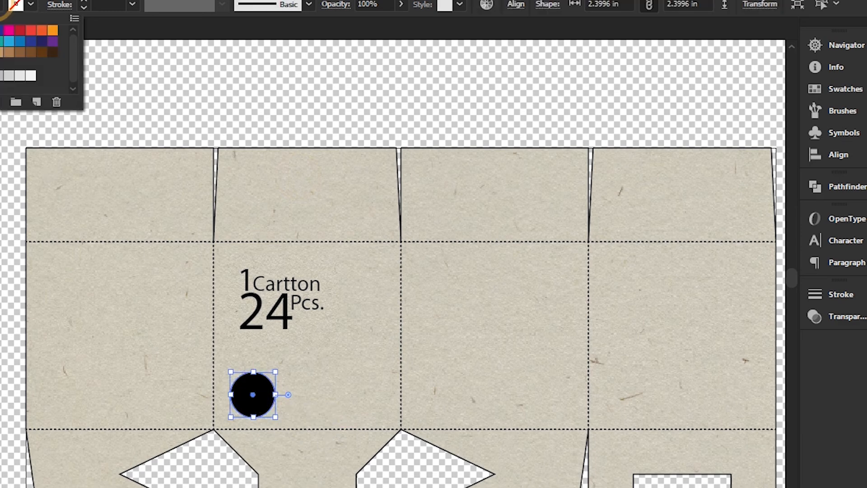
{"action": "left_click", "coordinate": [0, 30]}
{"action": "key", "text": "Escape"}
{"action": "left_click", "coordinate": [117, 281]}
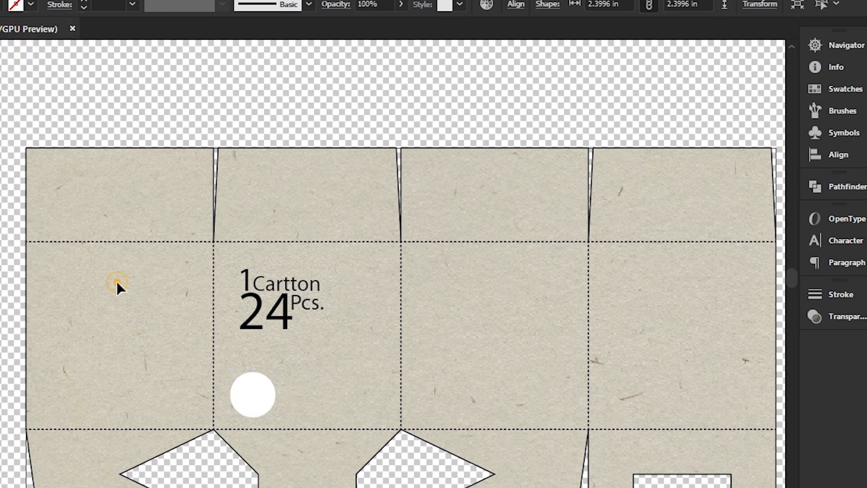
{"action": "left_click", "coordinate": [268, 409]}
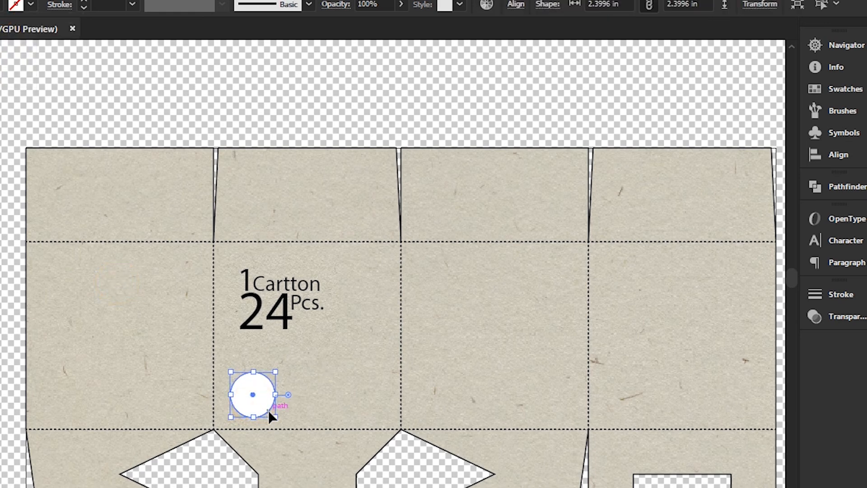
{"action": "left_click_drag", "start_coordinate": [272, 412], "coordinate": [269, 410]}
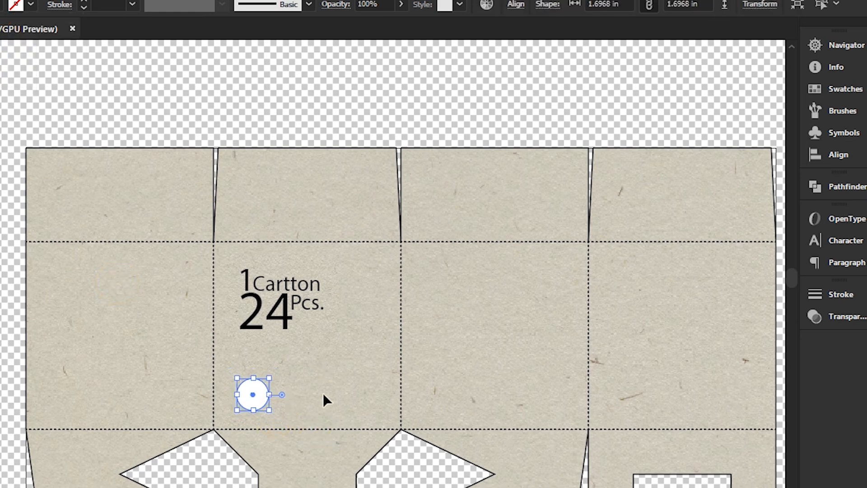
{"action": "left_click", "coordinate": [324, 396]}
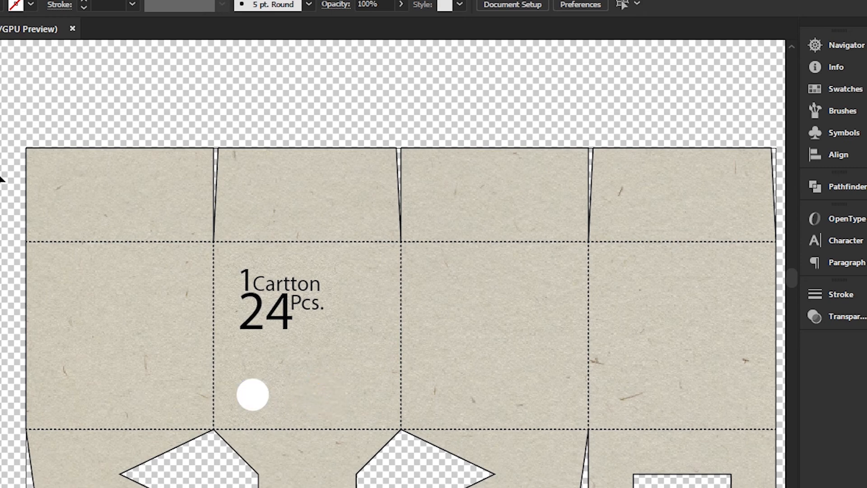
Add the two-line text "Ego Pharma" in Myriad Pro, enlarge it to 87.72 pt and place it beside the white circle
{"action": "key", "text": "t"}
{"action": "left_click", "coordinate": [294, 393]}
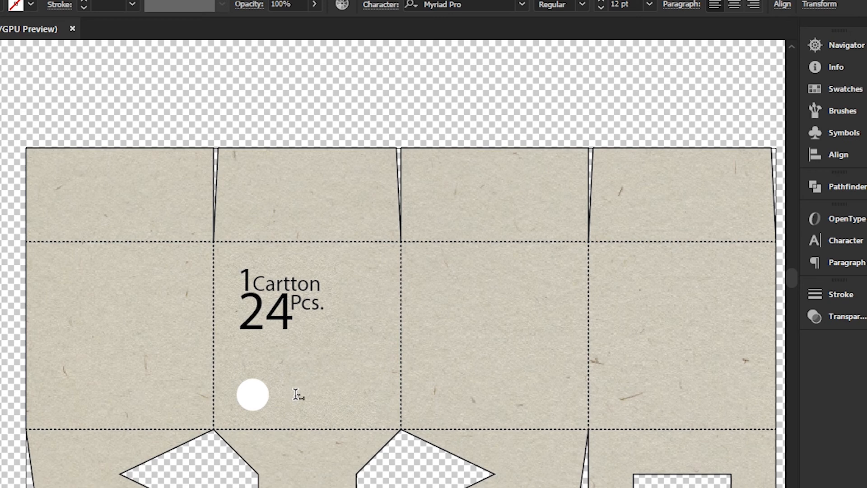
{"action": "key", "text": "Escape"}
{"action": "left_click_drag", "start_coordinate": [311, 404], "coordinate": [364, 415]}
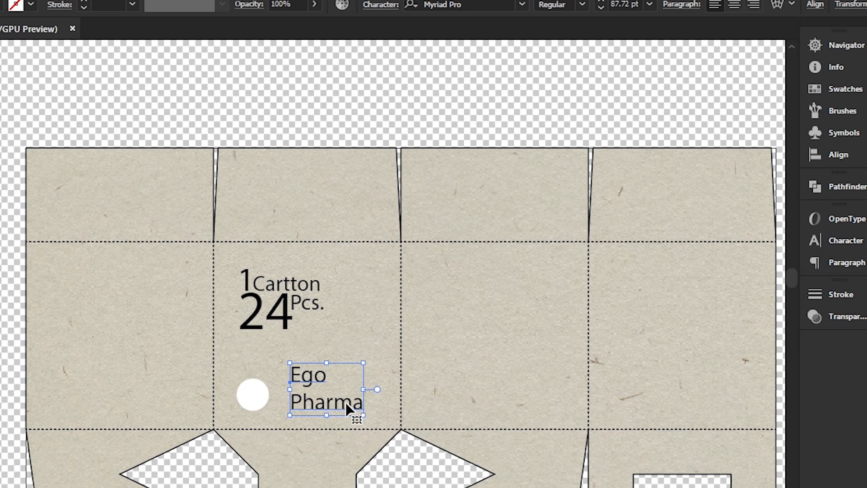
{"action": "left_click_drag", "start_coordinate": [345, 402], "coordinate": [345, 408]}
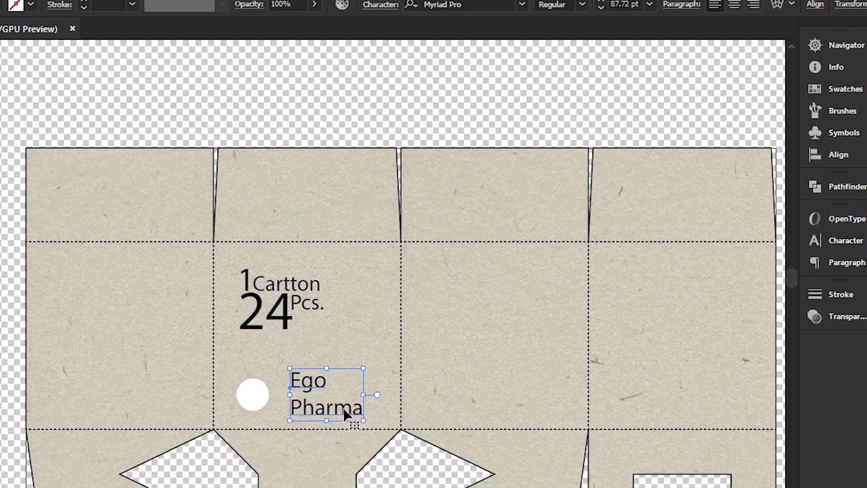
Set the "Ego Pharma" text's leading to 80 pt and its font style to Bold
{"action": "left_click", "coordinate": [845, 240]}
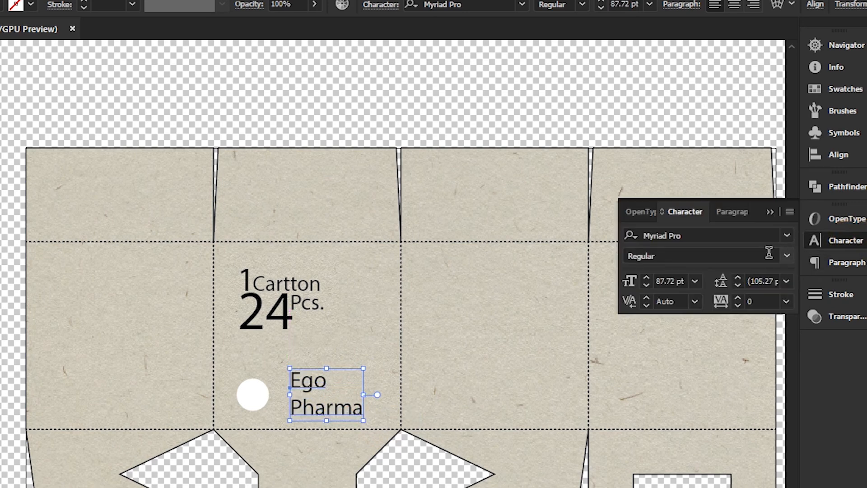
{"action": "left_click", "coordinate": [739, 282]}
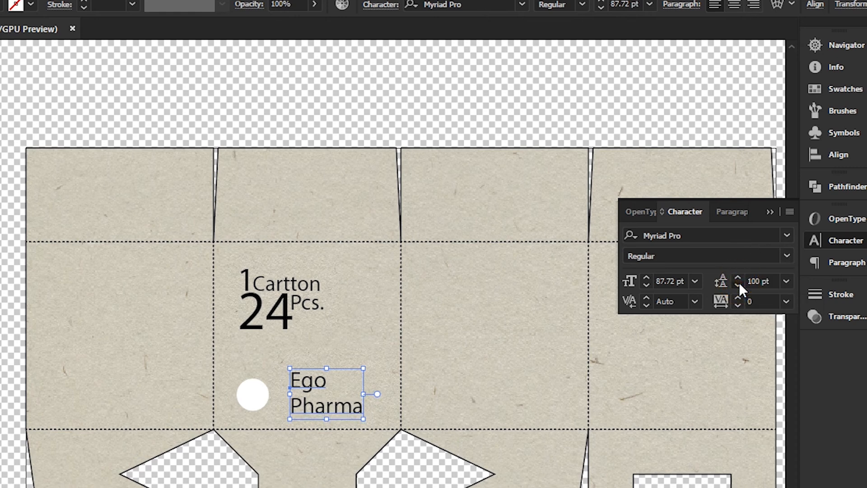
{"action": "left_click", "coordinate": [739, 283]}
{"action": "left_click", "coordinate": [739, 283]}
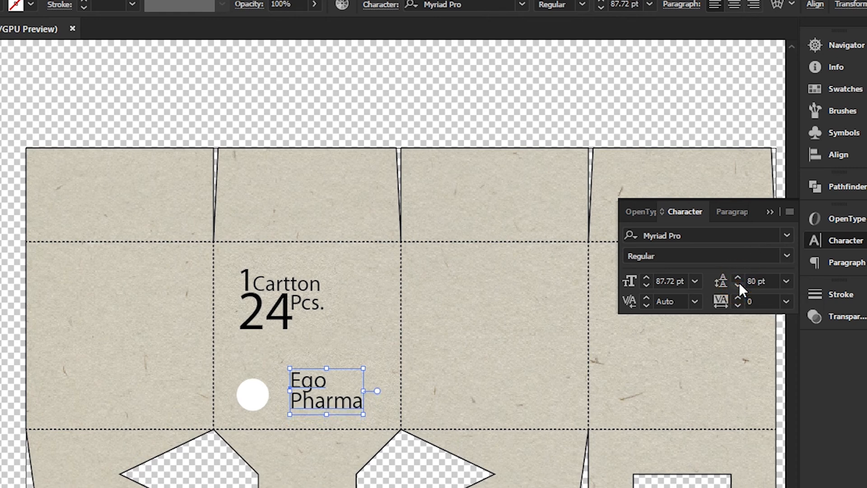
{"action": "left_click", "coordinate": [787, 235]}
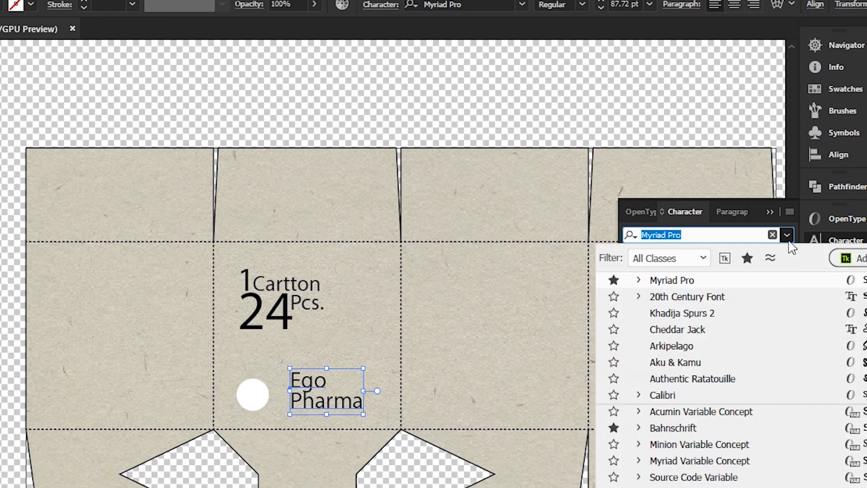
{"action": "left_click", "coordinate": [787, 235]}
{"action": "left_click", "coordinate": [787, 253]}
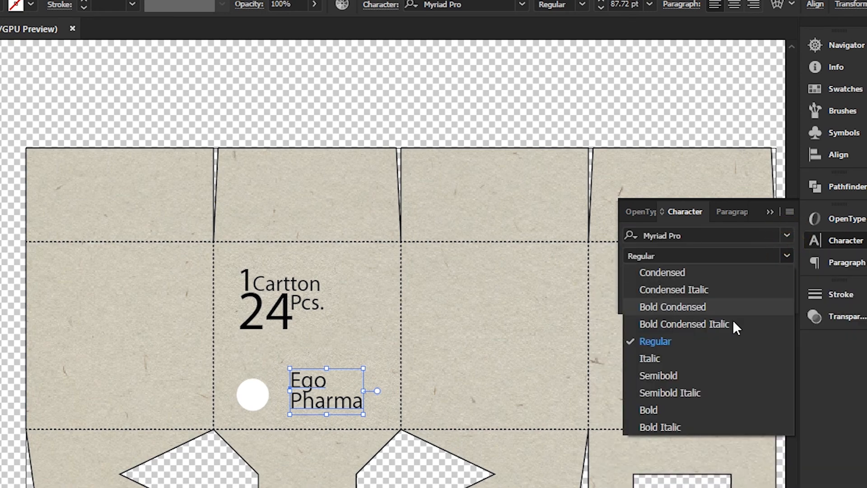
{"action": "left_click", "coordinate": [662, 409]}
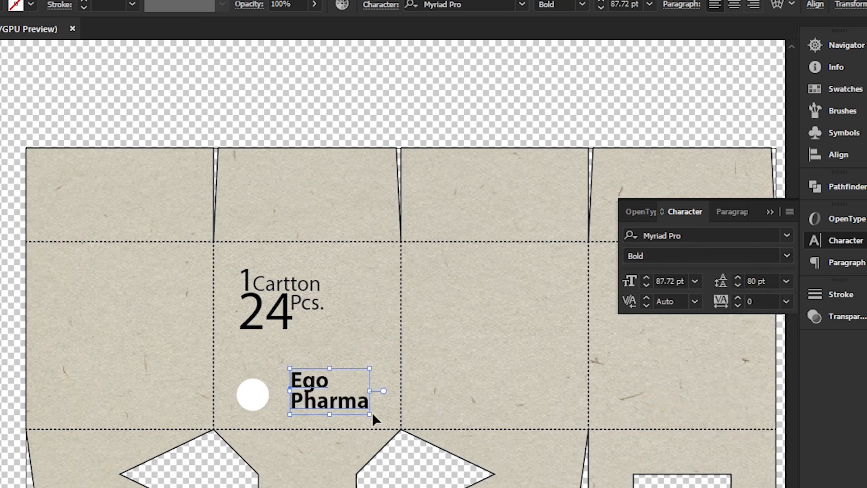
Shrink the "Ego Pharma" text to 52.97 pt and move it so that it overlaps the white circle
{"action": "left_click_drag", "start_coordinate": [370, 413], "coordinate": [280, 401]}
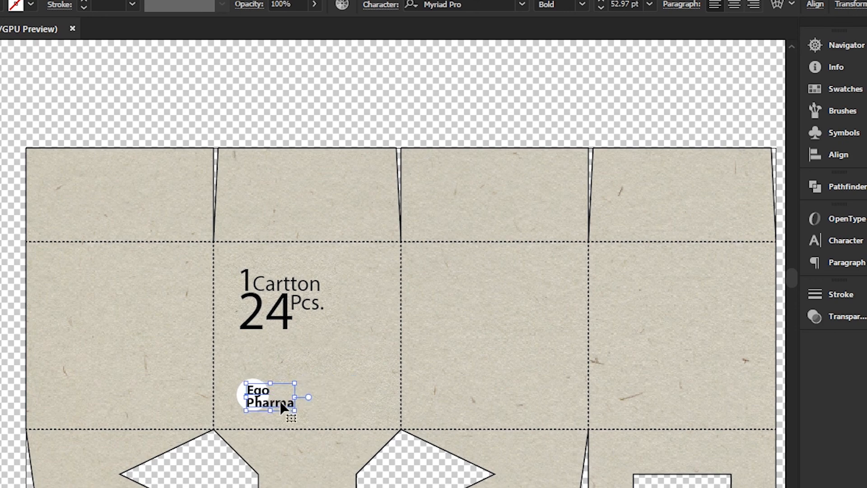
{"action": "left_click", "coordinate": [330, 395]}
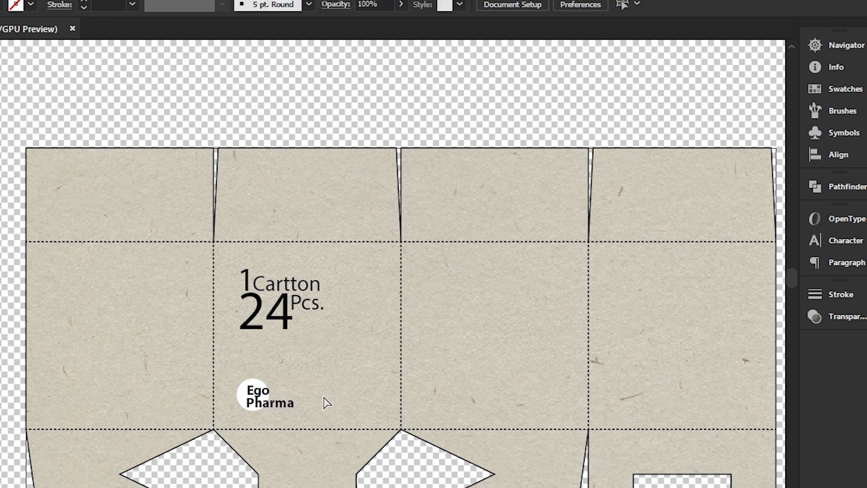
Shrink the "Ego Pharma" text slightly so that it sits closer within the white circle
{"action": "scroll", "coordinate": [323, 395], "scroll_direction": "up", "scroll_amount": 2}
{"action": "scroll", "coordinate": [323, 397], "scroll_direction": "down", "scroll_amount": 1}
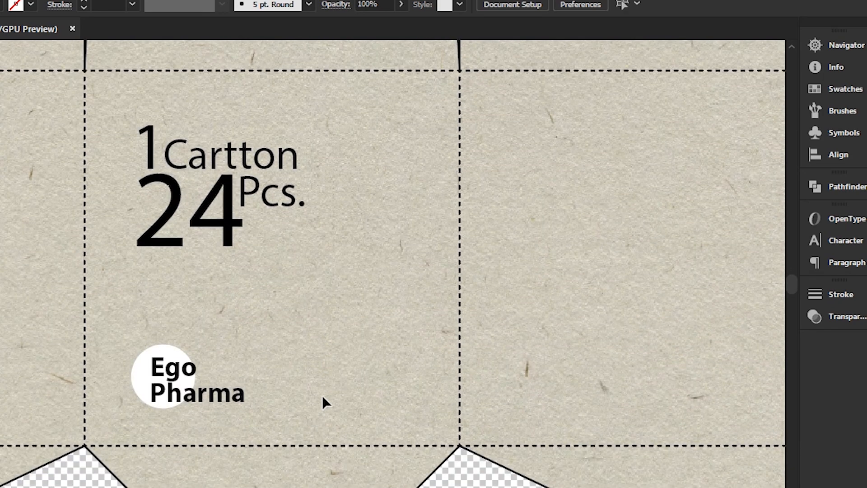
{"action": "left_click", "coordinate": [236, 403]}
{"action": "left_click_drag", "start_coordinate": [245, 407], "coordinate": [206, 388]}
{"action": "left_click", "coordinate": [280, 363]}
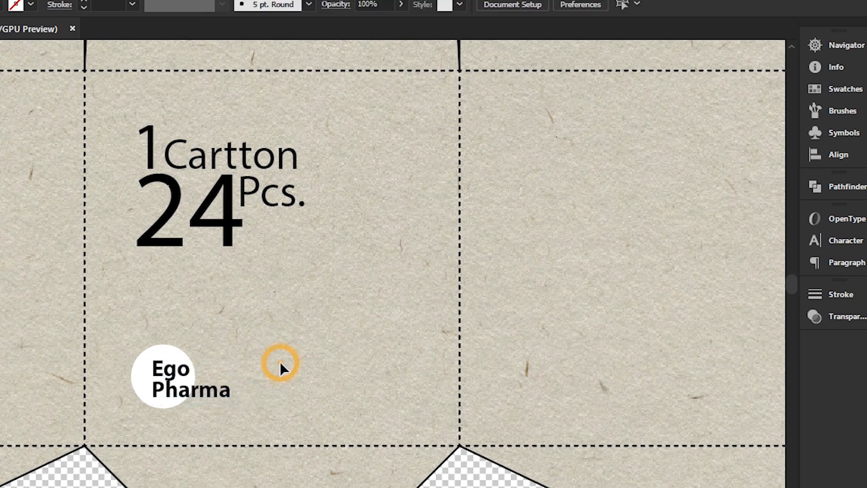
Group the white circle with the "Ego Pharma" text and move the logo to the lower-right corner of the second side panel
{"action": "left_click_drag", "start_coordinate": [100, 316], "coordinate": [271, 414]}
{"action": "left_click", "coordinate": [290, 371]}
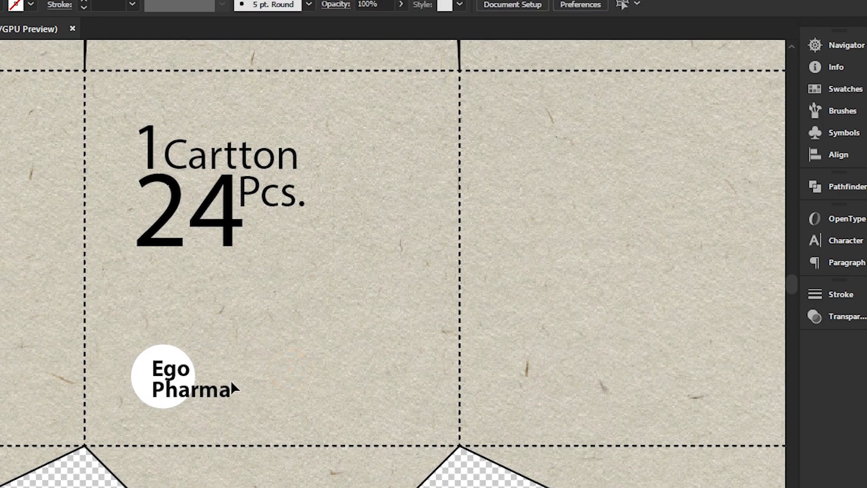
{"action": "left_click", "coordinate": [209, 392]}
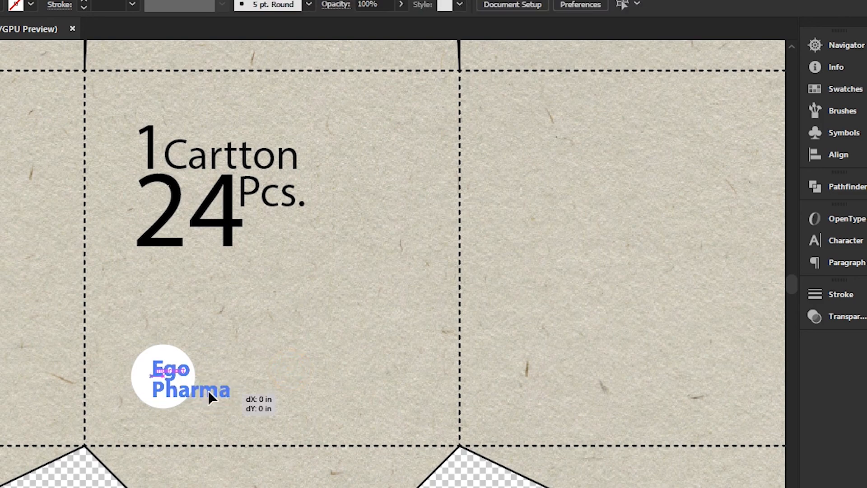
{"action": "left_click", "coordinate": [251, 359]}
{"action": "left_click_drag", "start_coordinate": [117, 337], "coordinate": [267, 442]}
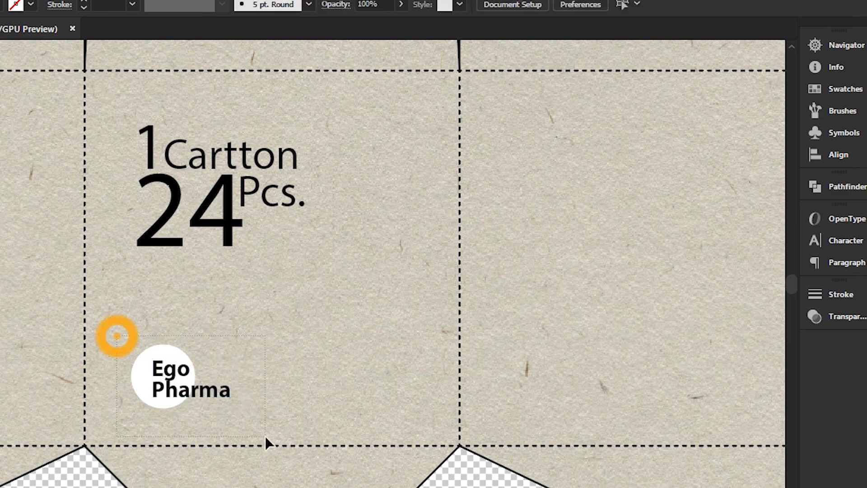
{"action": "key", "text": "ctrl+g"}
{"action": "left_click", "coordinate": [362, 339]}
{"action": "left_click_drag", "start_coordinate": [178, 374], "coordinate": [366, 391]}
{"action": "left_click", "coordinate": [414, 314]}
Open the "back label" Illustrator file from the Packging Design folder
{"action": "key", "text": "ctrl+minus"}
{"action": "key", "text": "ctrl+minus"}
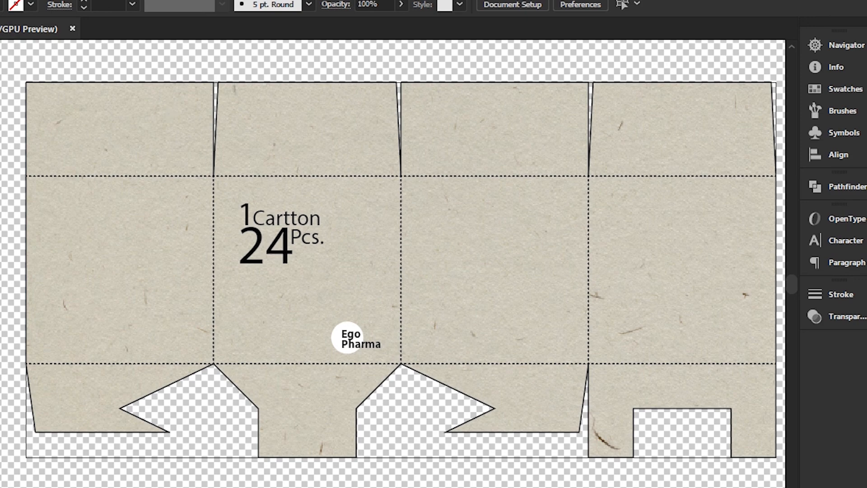
{"action": "left_click", "coordinate": [0, 0]}
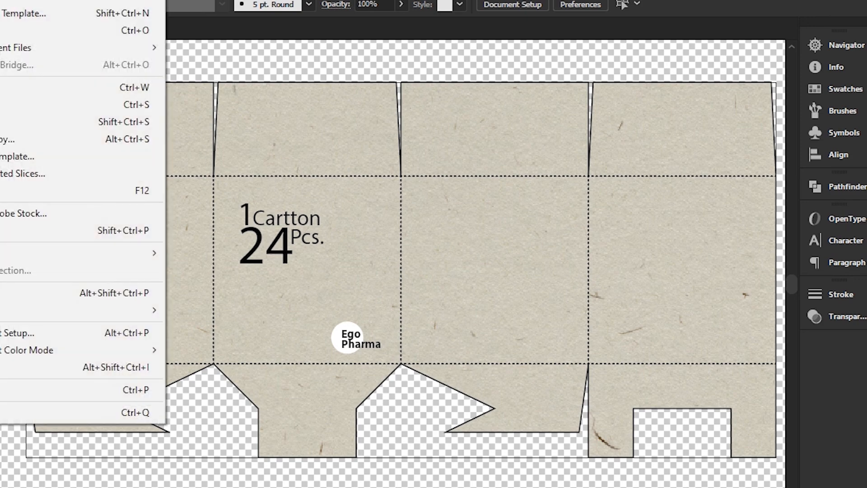
{"action": "left_click", "coordinate": [5, 31]}
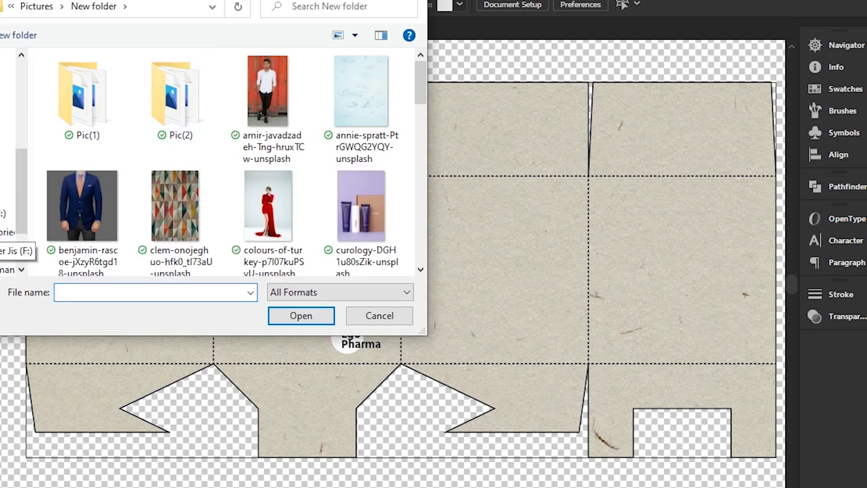
{"action": "left_click", "coordinate": [16, 250]}
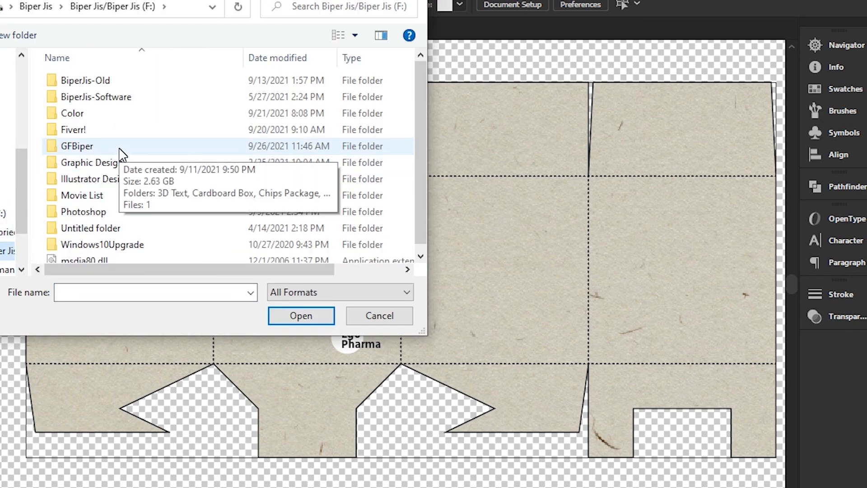
{"action": "double_click", "coordinate": [120, 178]}
{"action": "double_click", "coordinate": [155, 114]}
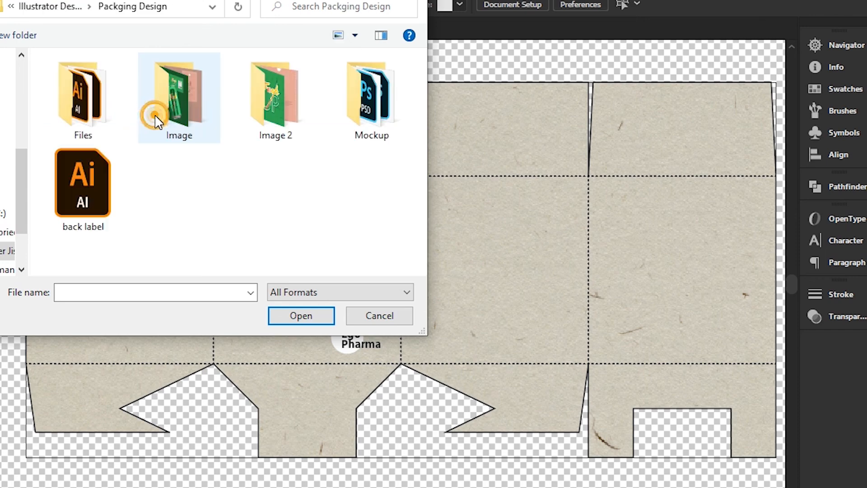
{"action": "left_click", "coordinate": [82, 183]}
{"action": "left_click", "coordinate": [281, 318]}
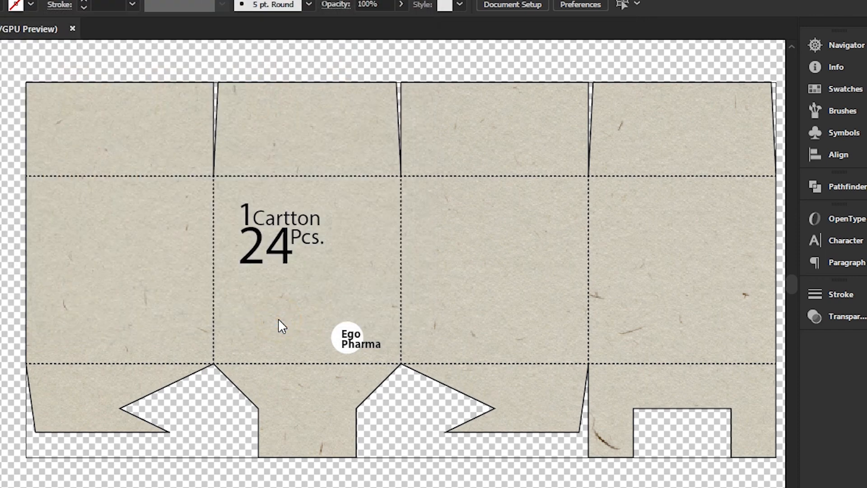
Copy the nutrition facts artwork as one group onto the third side panel of the box and close back label.ai
{"action": "key", "text": "ctrl+a"}
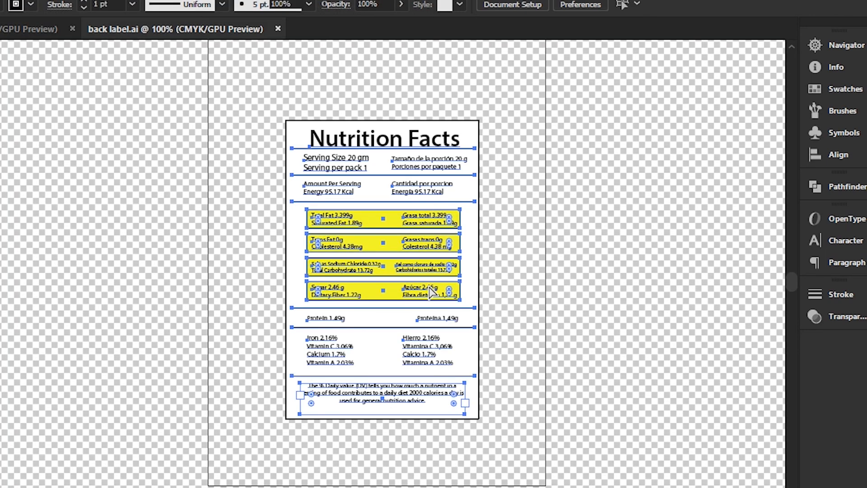
{"action": "key", "text": "ctrl+g"}
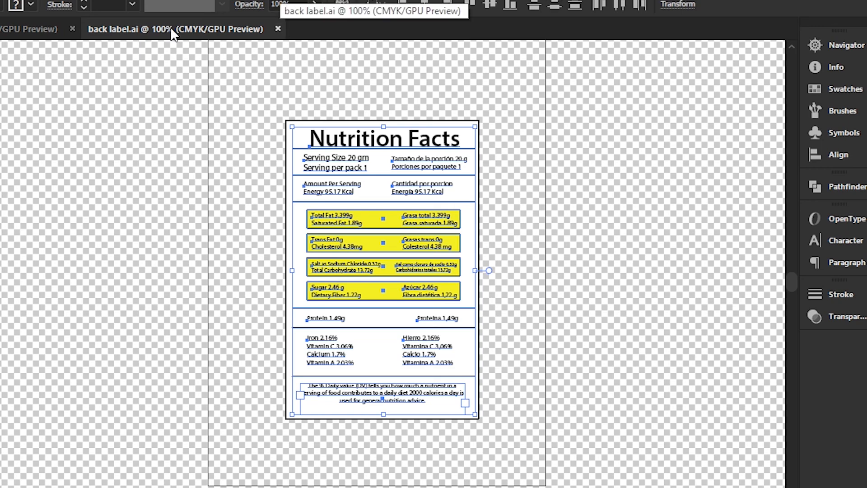
{"action": "left_click", "coordinate": [40, 28]}
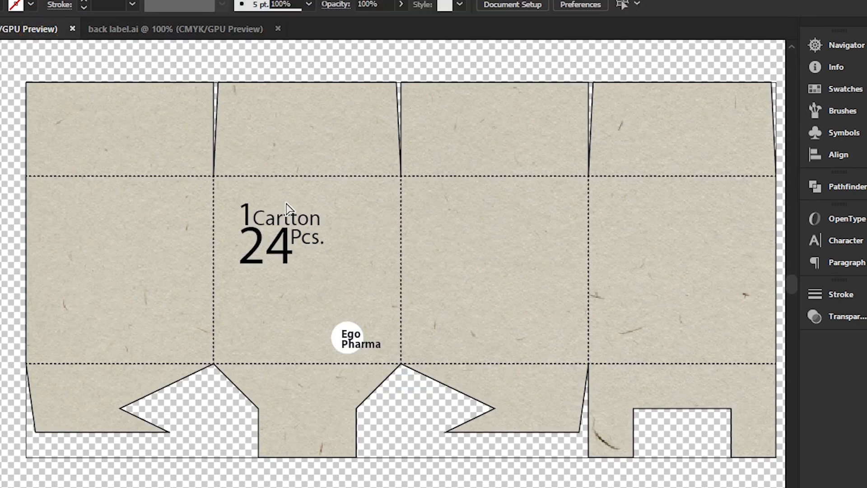
{"action": "key", "text": "ctrl+v"}
{"action": "left_click_drag", "start_coordinate": [354, 291], "coordinate": [502, 275]}
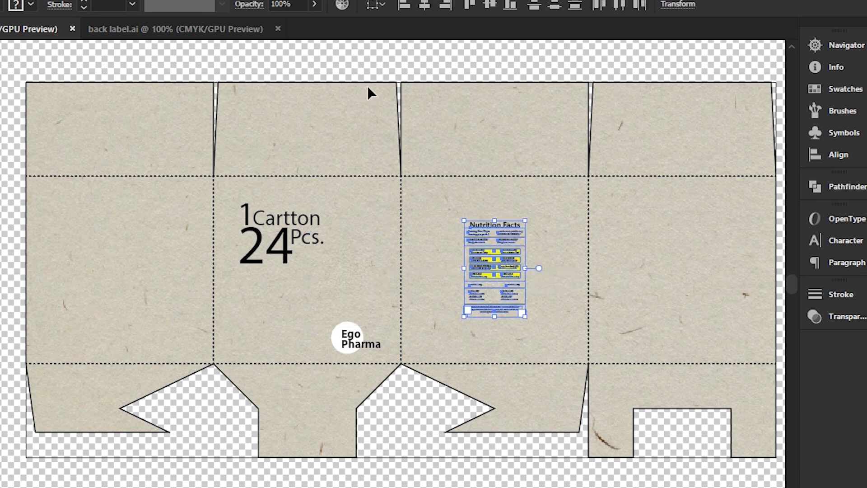
{"action": "left_click", "coordinate": [278, 28]}
{"action": "left_click", "coordinate": [563, 231]}
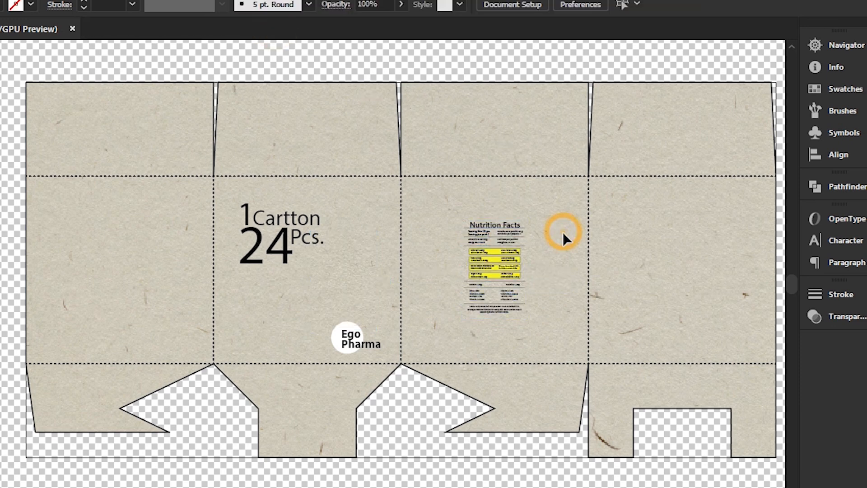
Remove the yellow fill from the four nutrient boxes in the Nutrition Facts label, keeping their outlines
{"action": "left_click", "coordinate": [496, 252]}
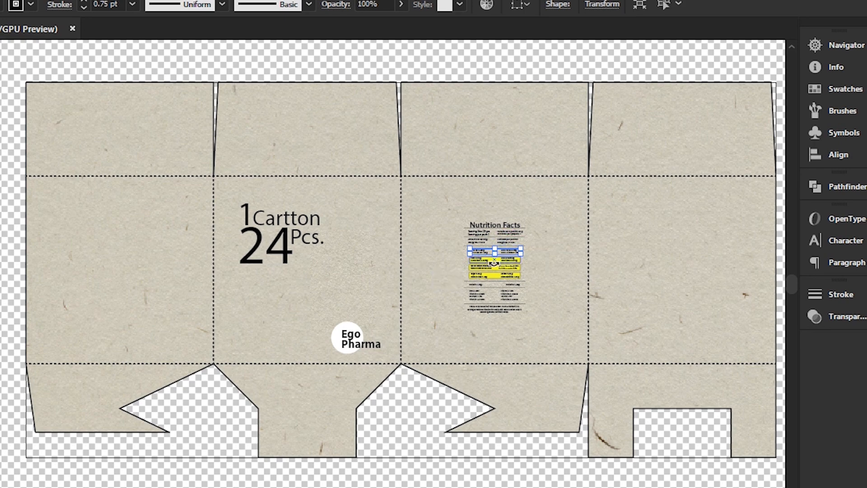
{"action": "key", "text": "ctrl+plus"}
{"action": "key", "text": "ctrl+plus"}
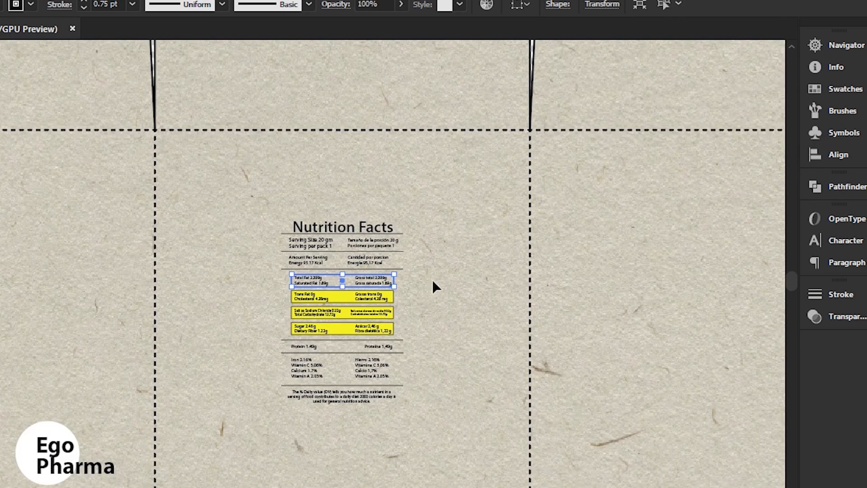
{"action": "left_click", "coordinate": [346, 299]}
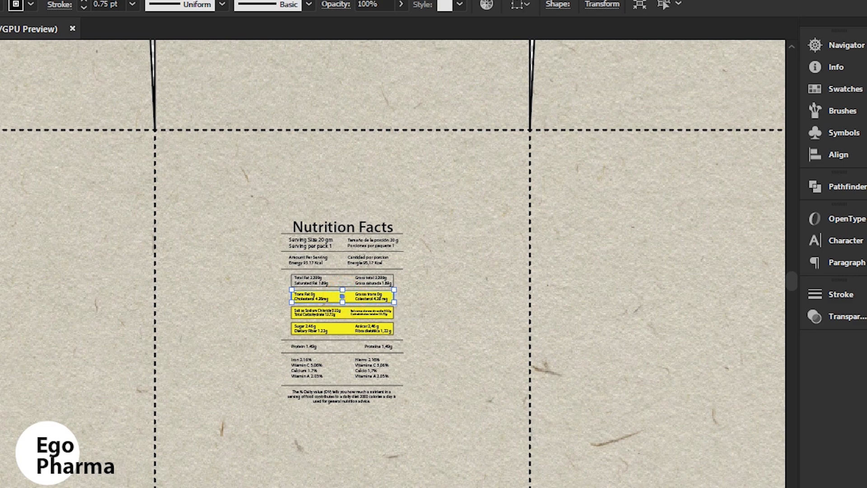
{"action": "key", "text": "slash"}
{"action": "left_click", "coordinate": [344, 312]}
{"action": "key", "text": "slash"}
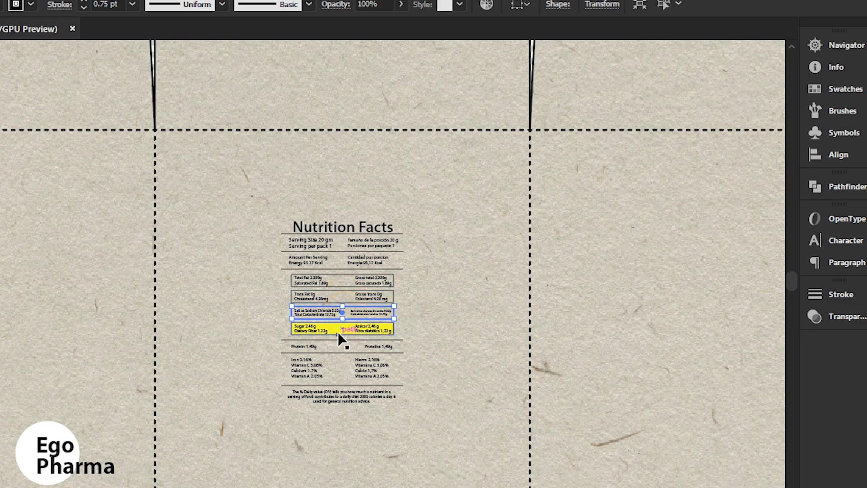
{"action": "left_click", "coordinate": [345, 328]}
{"action": "key", "text": "slash"}
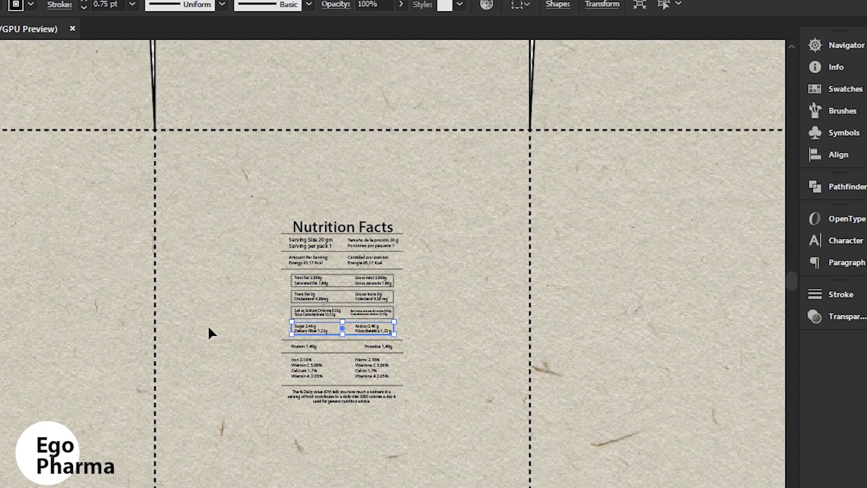
Enlarge the whole Nutrition Facts label proportionally around its centre on the third side panel
{"action": "left_click", "coordinate": [210, 326]}
{"action": "left_click_drag", "start_coordinate": [238, 201], "coordinate": [437, 430]}
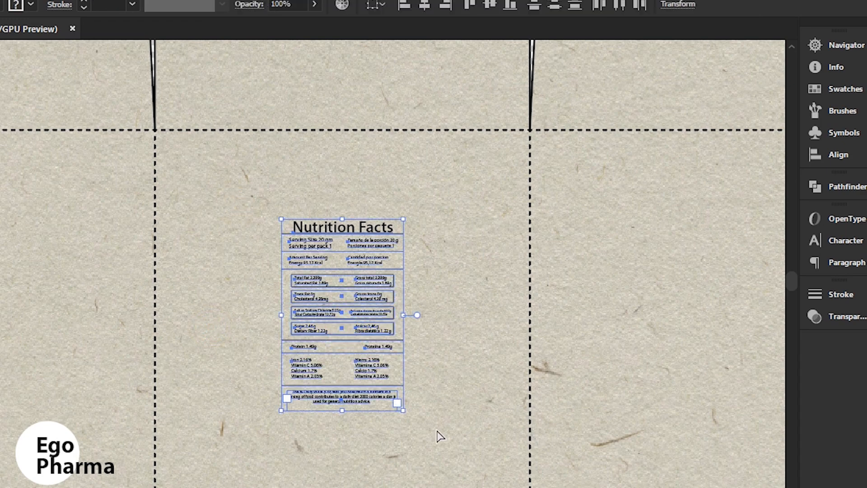
{"action": "left_click_drag", "start_coordinate": [406, 413], "coordinate": [431, 453]}
{"action": "left_click", "coordinate": [522, 355]}
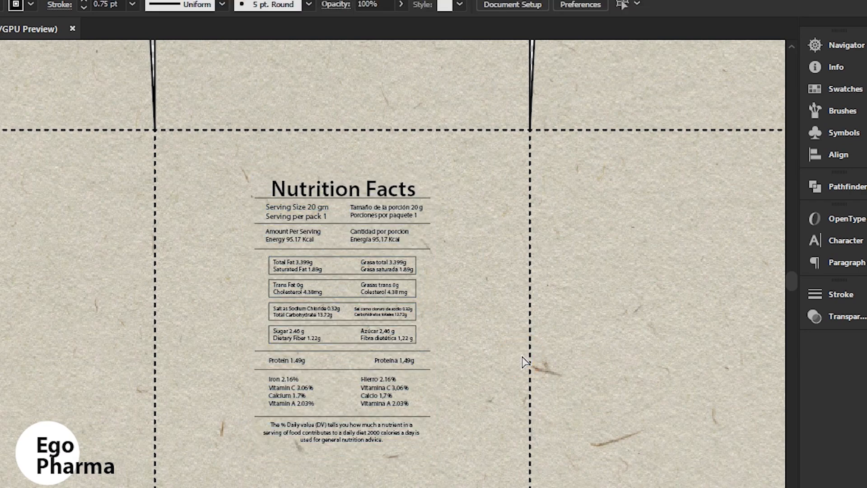
Duplicate the carton-count text and the "Ego Pharma" logo from the second side panel onto the fourth side panel
{"action": "key", "text": "ctrl+minus"}
{"action": "key", "text": "ctrl+minus"}
{"action": "key", "text": "ctrl+minus"}
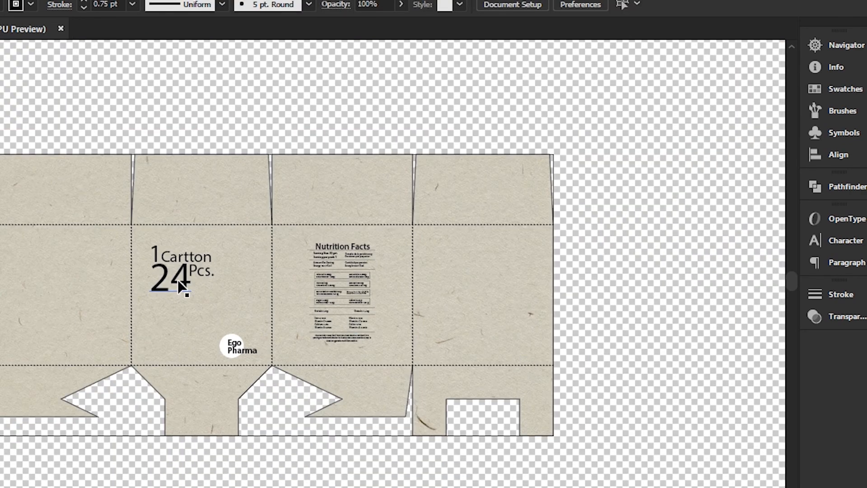
{"action": "left_click_drag", "start_coordinate": [135, 224], "coordinate": [522, 329]}
{"action": "left_click", "coordinate": [626, 272]}
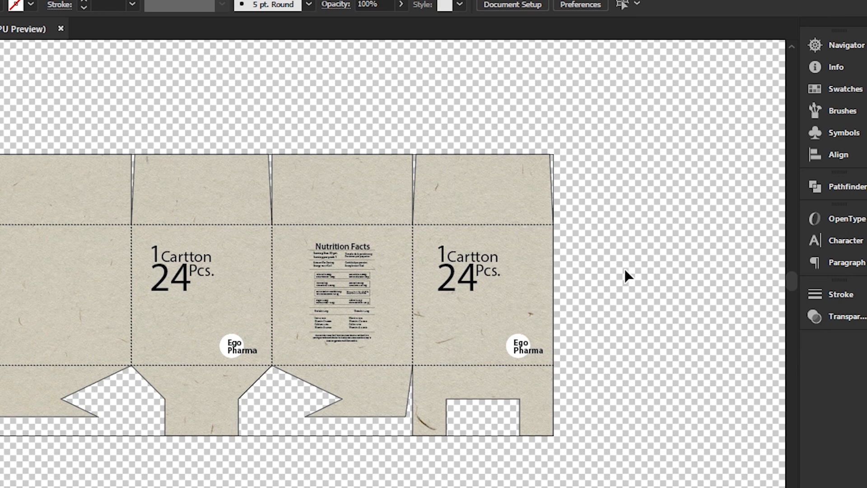
Duplicate the Nutrition Facts label from the third side panel onto the first side panel
{"action": "left_click", "coordinate": [357, 286]}
{"action": "left_click_drag", "start_coordinate": [357, 286], "coordinate": [72, 278]}
{"action": "left_click", "coordinate": [240, 163]}
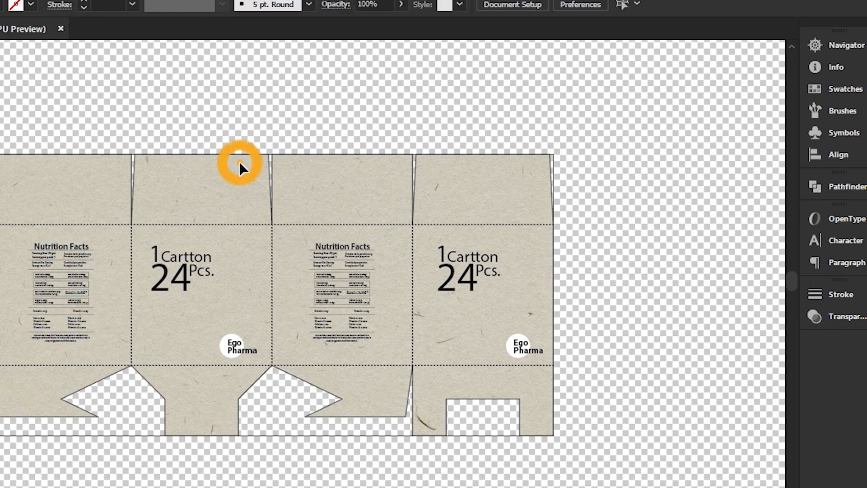
Review the complete box layout in presentation mode
{"action": "key", "text": "ctrl+equal"}
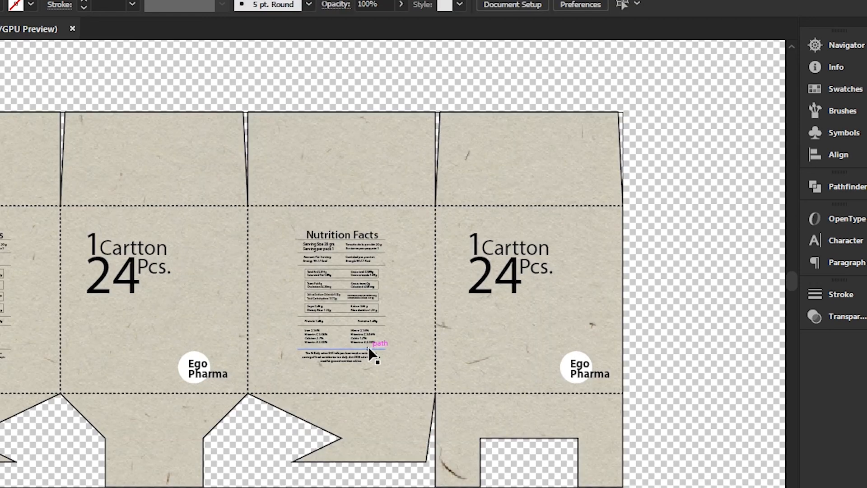
{"action": "key", "text": "ctrl+minus"}
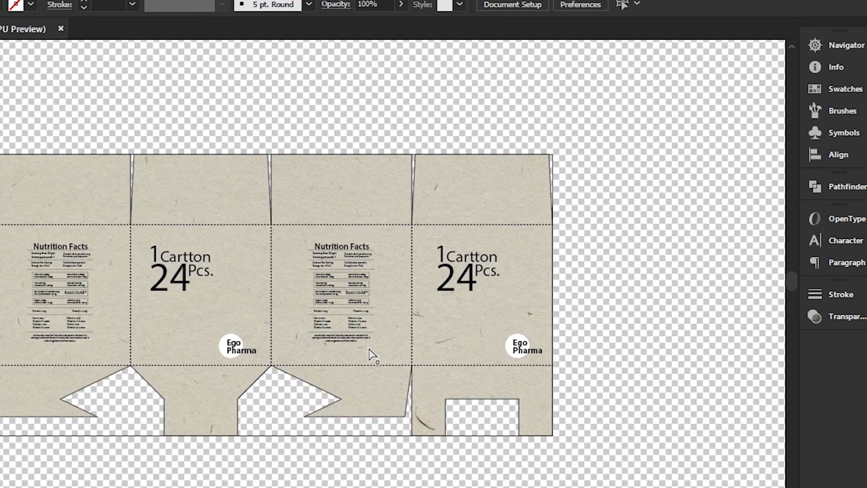
{"action": "left_click", "coordinate": [449, 183]}
{"action": "key", "text": "shift+f"}
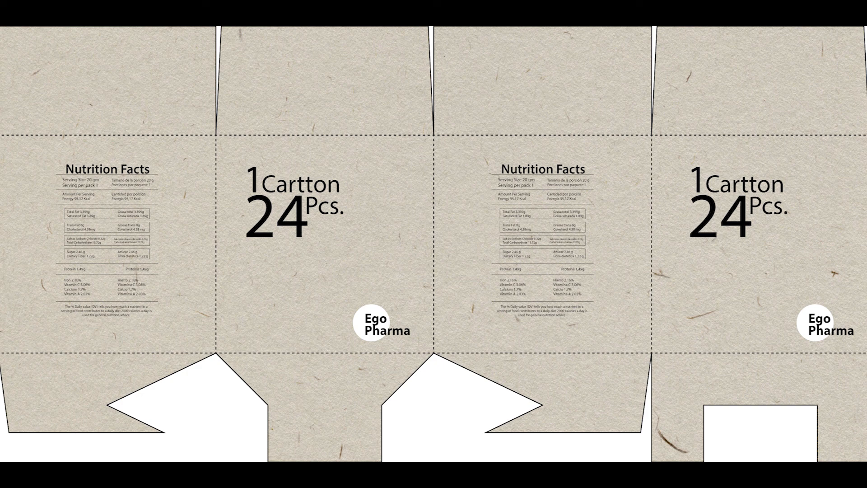